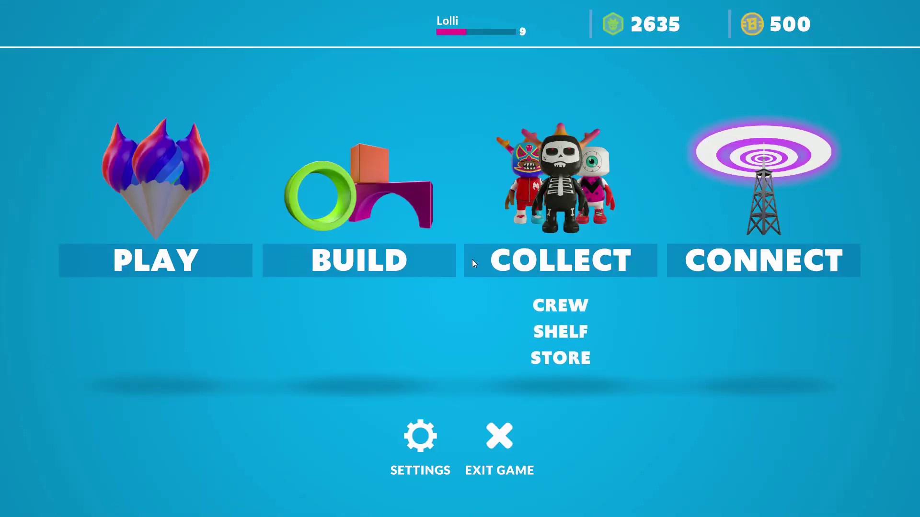
Open the saved block named NEW BLOCK for editing from the Block Manager.
{"action": "mouse_move", "coordinate": [353, 248]}
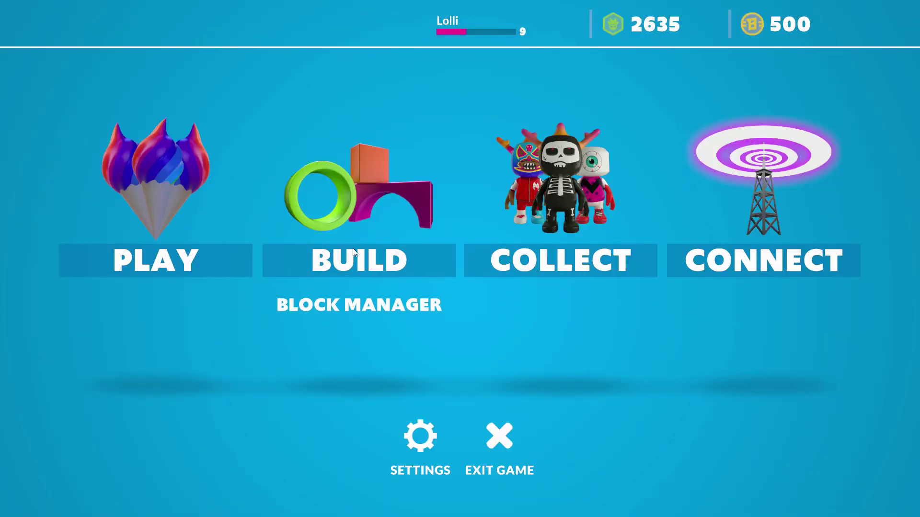
{"action": "left_click", "coordinate": [370, 316]}
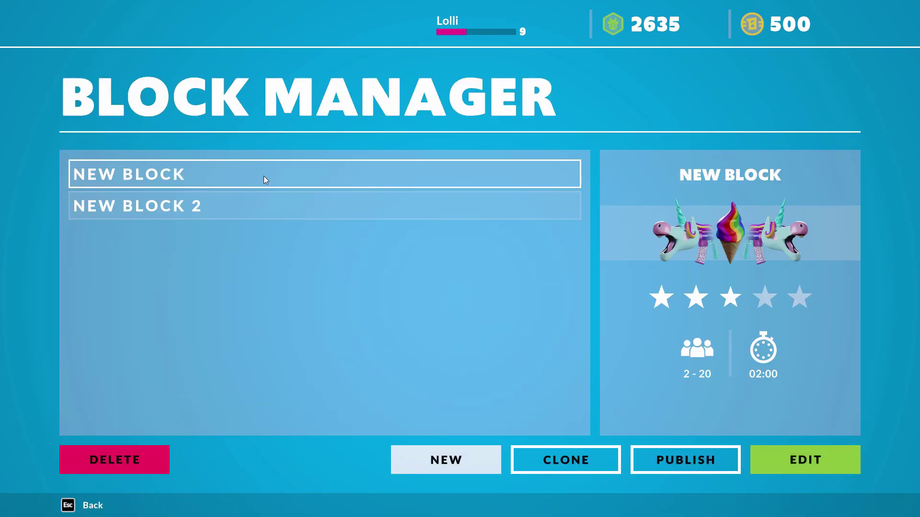
{"action": "left_click", "coordinate": [796, 459]}
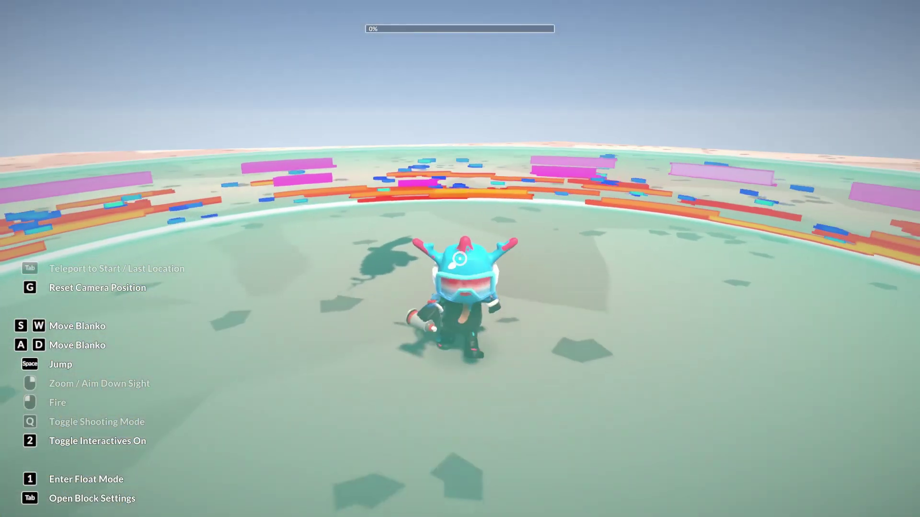
Walk the Blanko around the block briefly and enter float mode.
{"action": "key", "text": "w"}
{"action": "key", "text": "s"}
{"action": "key", "text": "w"}
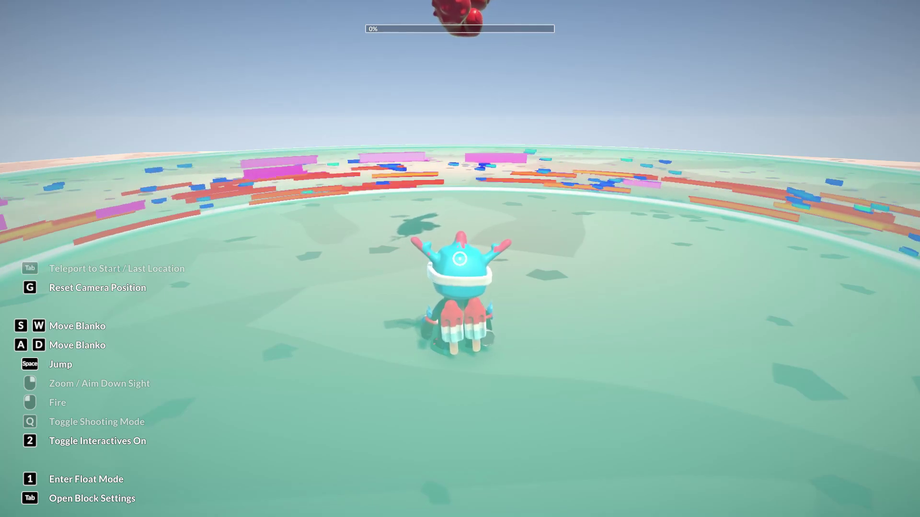
{"action": "key", "text": "1"}
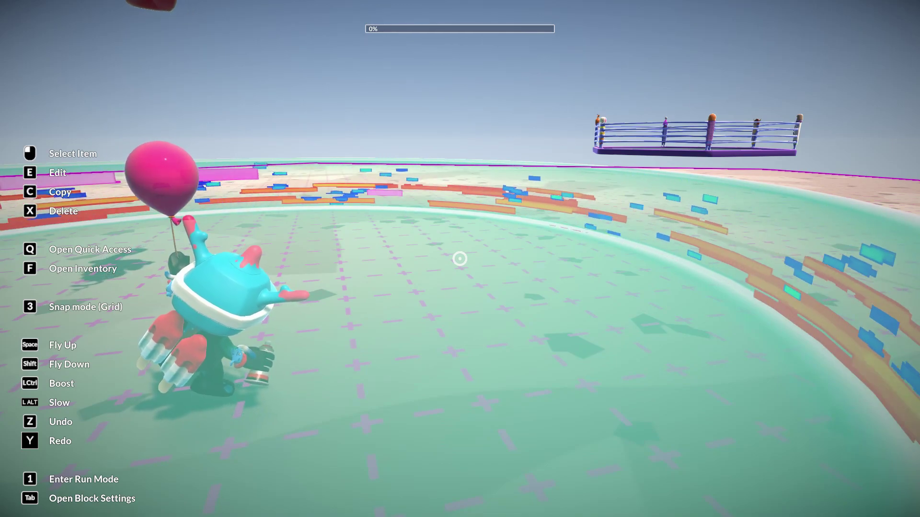
Examine the quick access menu and the inventory's Things and Kits categories for available building items.
{"action": "key", "text": "f"}
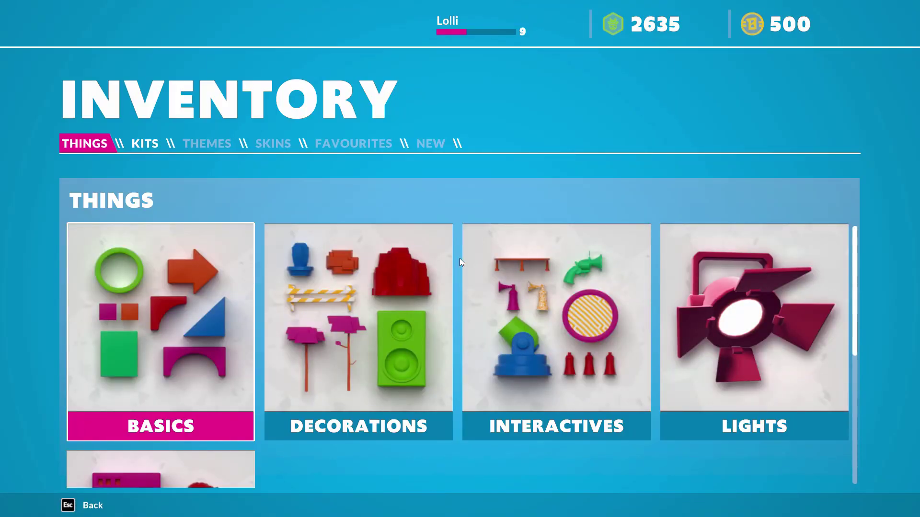
{"action": "left_click", "coordinate": [481, 229]}
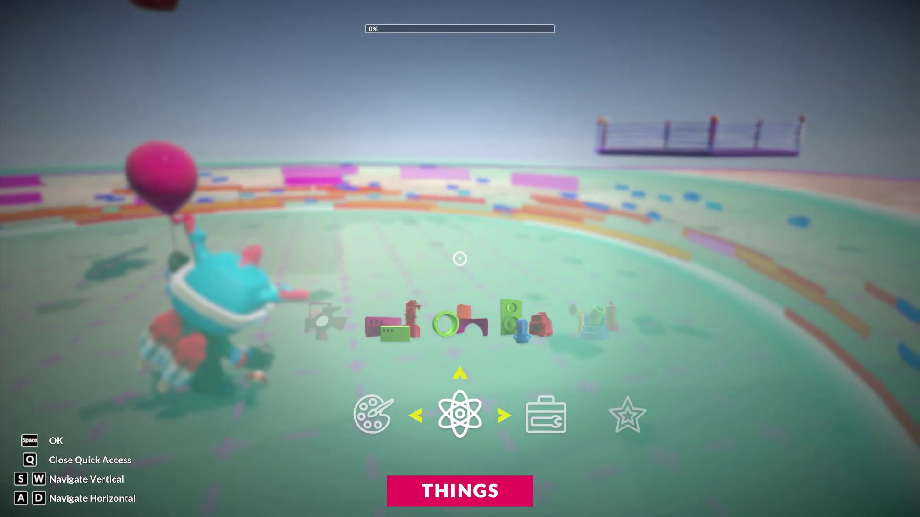
{"action": "key", "text": "q"}
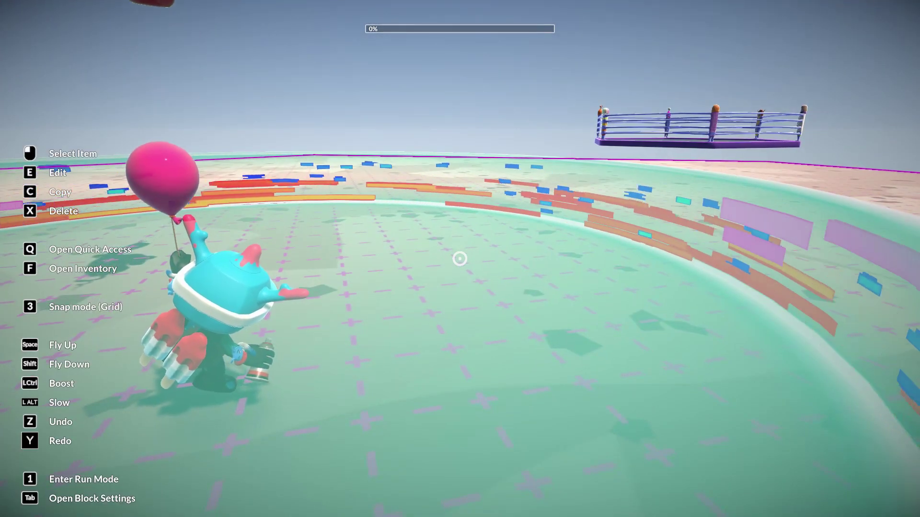
{"action": "key", "text": "f"}
{"action": "scroll", "coordinate": [177, 311], "scroll_direction": "down", "scroll_amount": 1}
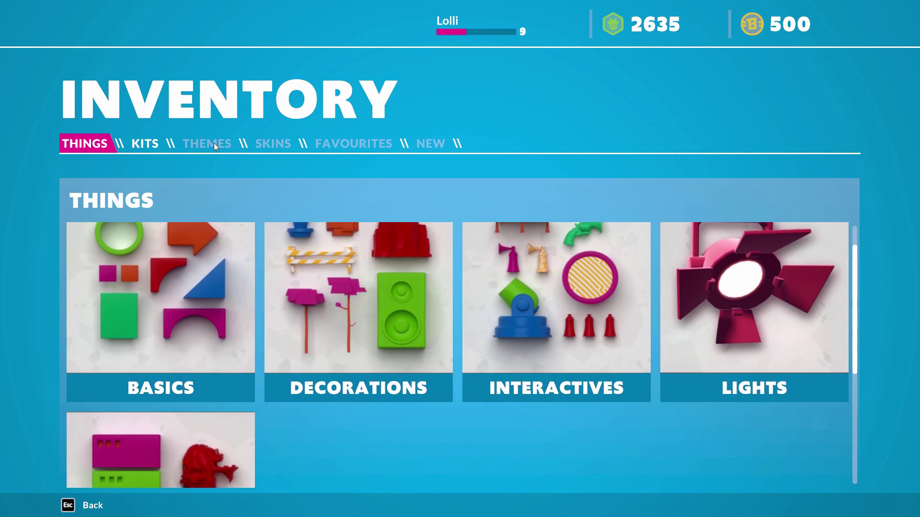
{"action": "left_click", "coordinate": [142, 145]}
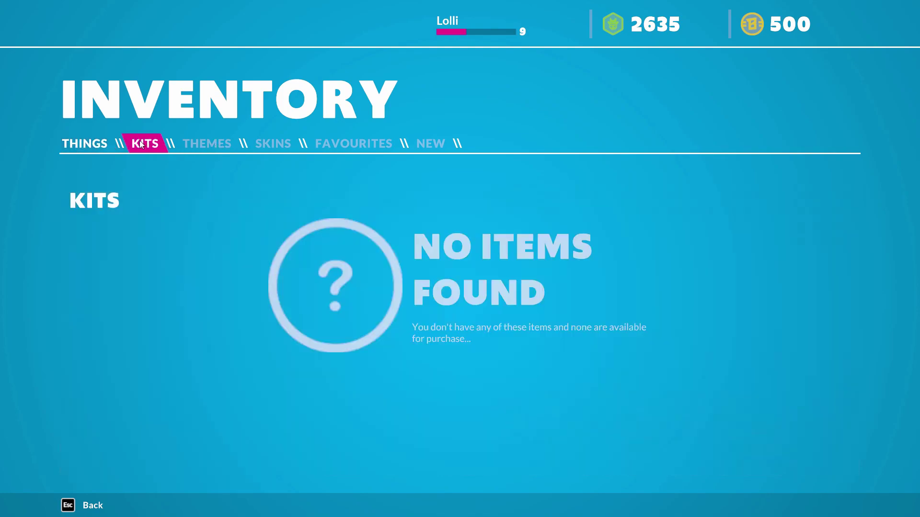
{"action": "left_click", "coordinate": [92, 142]}
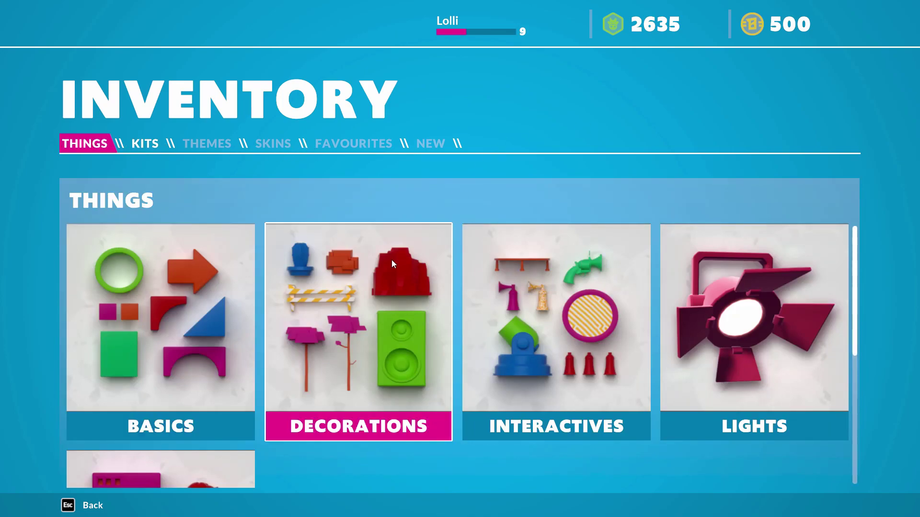
{"action": "scroll", "coordinate": [331, 288], "scroll_direction": "down", "scroll_amount": 2}
{"action": "scroll", "coordinate": [155, 324], "scroll_direction": "up", "scroll_amount": 1}
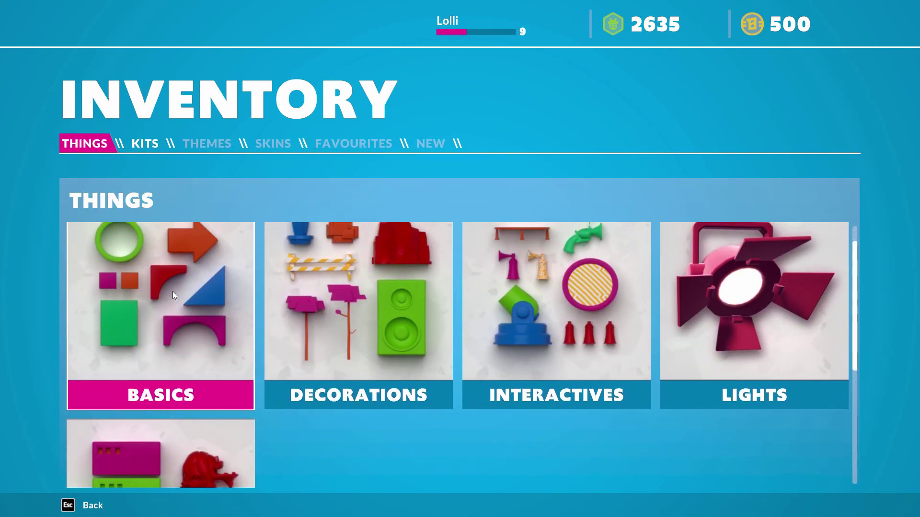
Choose the Brick from the Basics items in the inventory and use it in the block.
{"action": "left_click", "coordinate": [148, 300]}
{"action": "scroll", "coordinate": [237, 295], "scroll_direction": "down", "scroll_amount": 6}
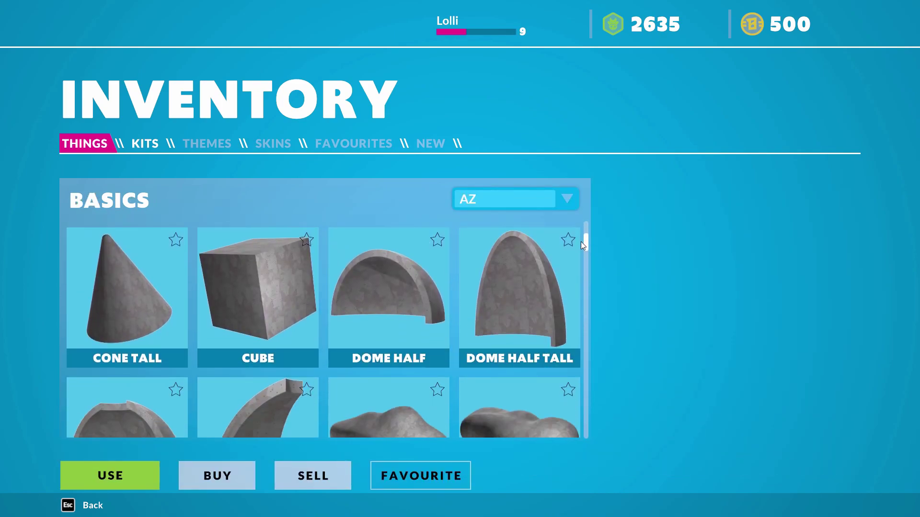
{"action": "mouse_move", "coordinate": [587, 241]}
{"action": "left_mouse_down"}
{"action": "mouse_move", "coordinate": [599, 451]}
{"action": "mouse_move", "coordinate": [605, 393]}
{"action": "mouse_move", "coordinate": [590, 225]}
{"action": "left_mouse_up"}
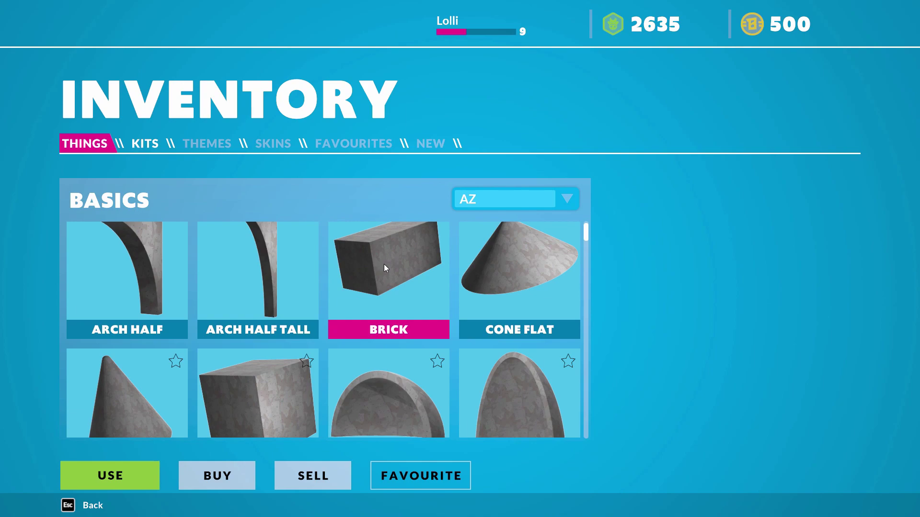
{"action": "left_click", "coordinate": [384, 265]}
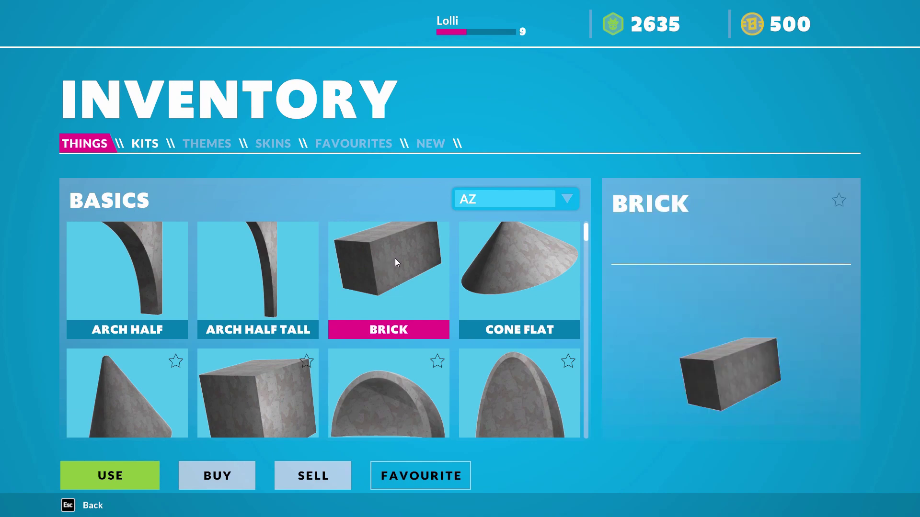
{"action": "left_click", "coordinate": [150, 474]}
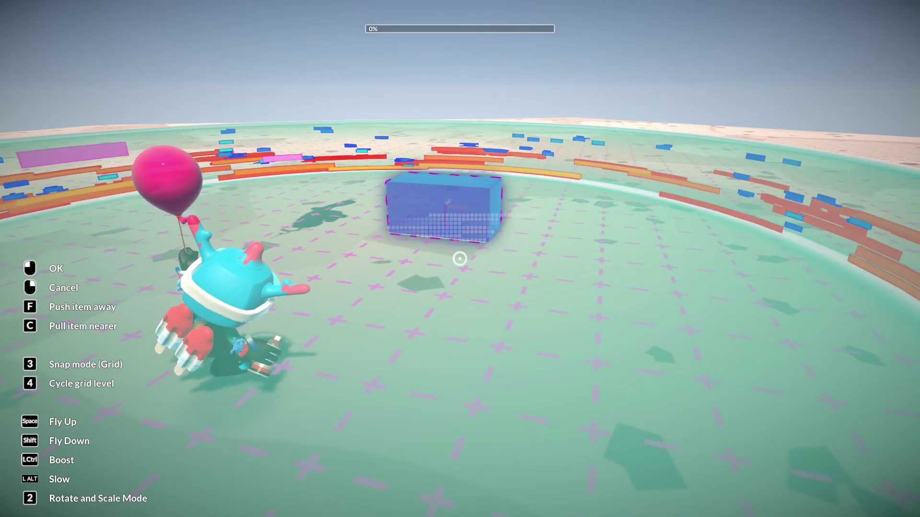
Pull the brick nearer to the Blanko and cycle through the snap modes, ending on Grid.
{"action": "key", "text": "c"}
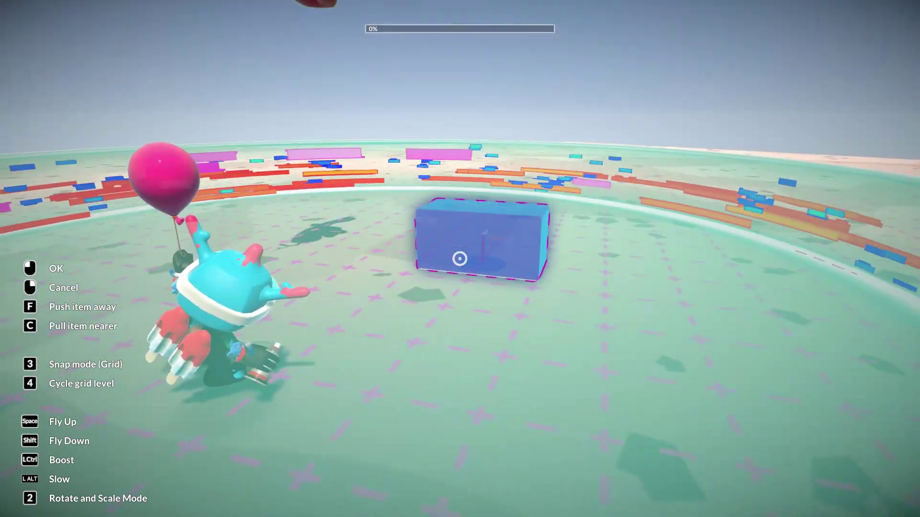
{"action": "key", "text": "3"}
{"action": "key", "text": "a"}
{"action": "key", "text": "4"}
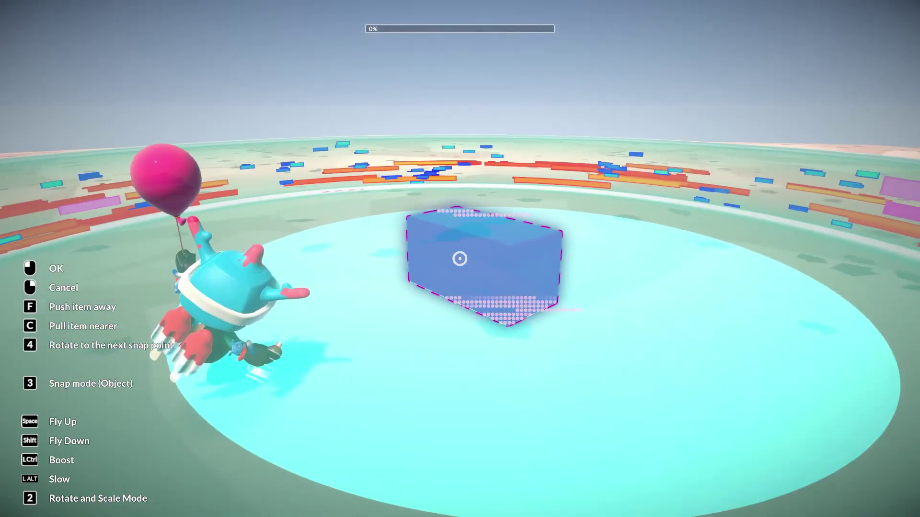
{"action": "key", "text": "3"}
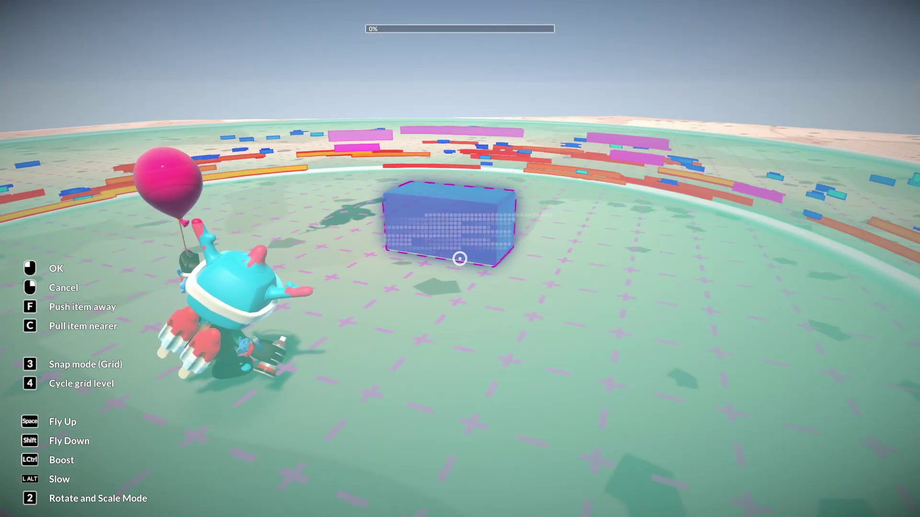
{"action": "key", "text": "3"}
{"action": "key", "text": "3"}
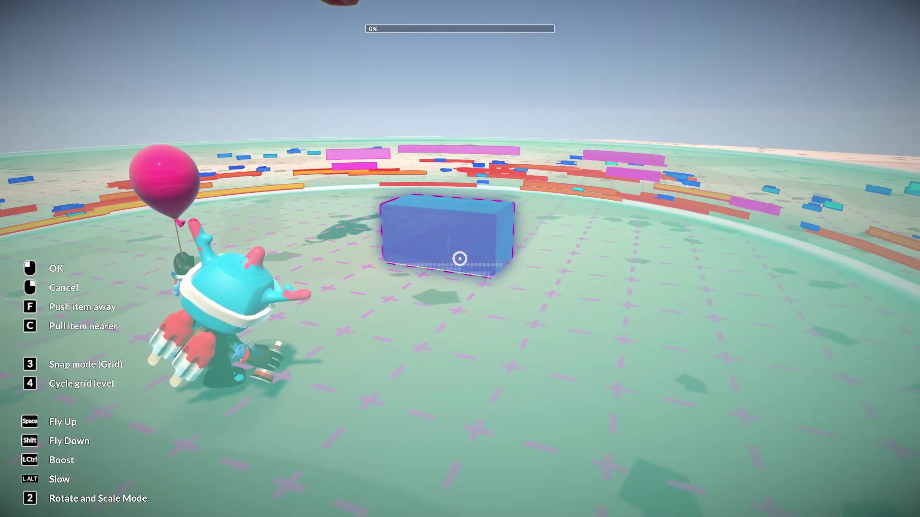
Position the brick at ground level and place a straight bottom row of adjoining bricks on the arena floor.
{"action": "key", "text": "shift"}
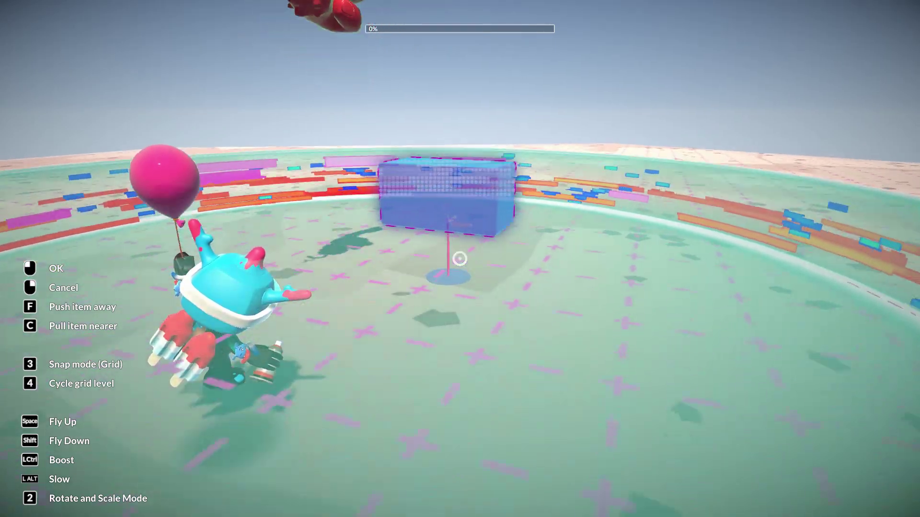
{"action": "key", "text": "space"}
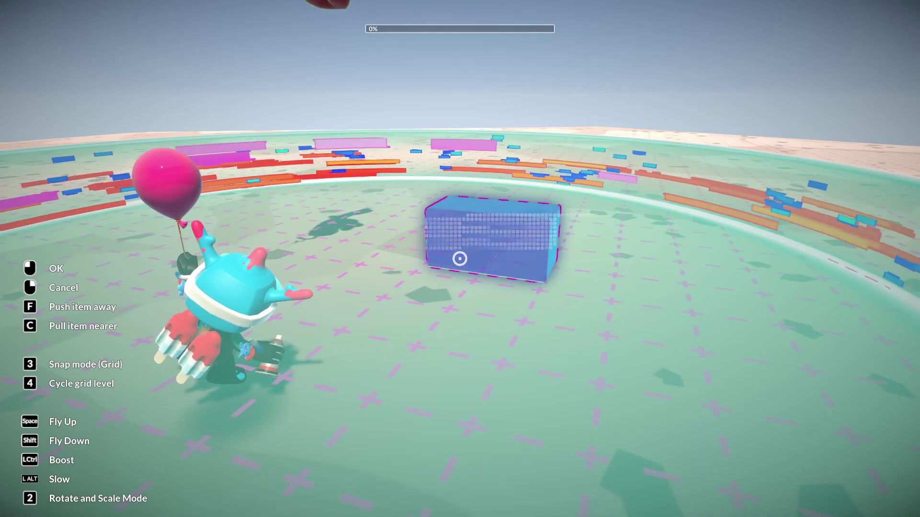
{"action": "left_click", "coordinate": [459, 259]}
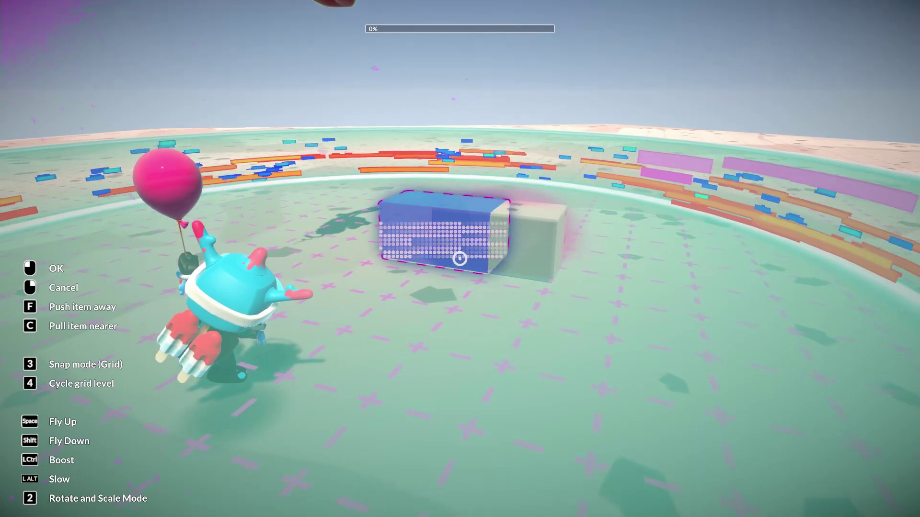
{"action": "key", "text": "a"}
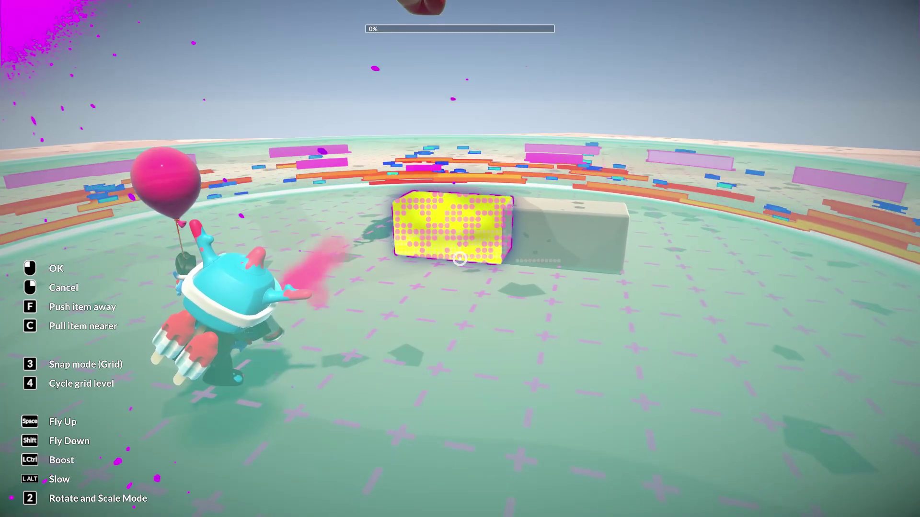
{"action": "left_click", "coordinate": [459, 259]}
{"action": "key", "text": "a"}
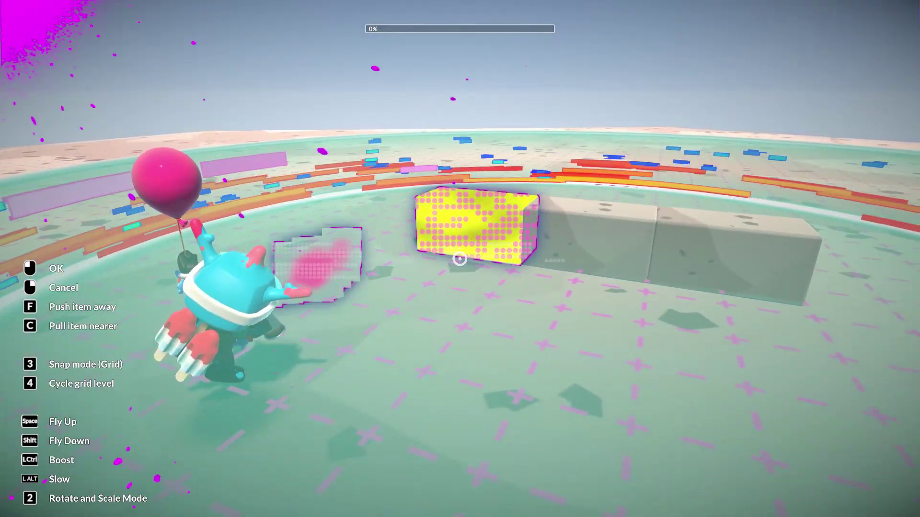
{"action": "left_click", "coordinate": [459, 259]}
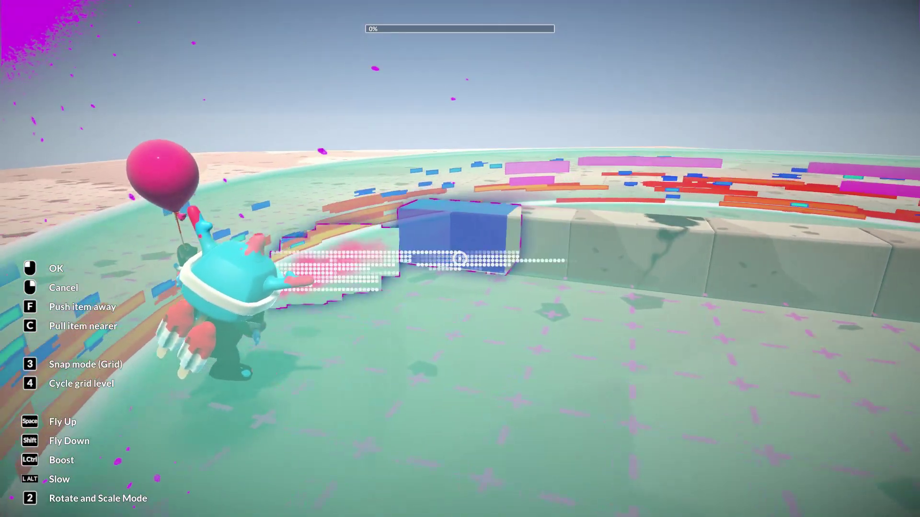
{"action": "left_click", "coordinate": [459, 259]}
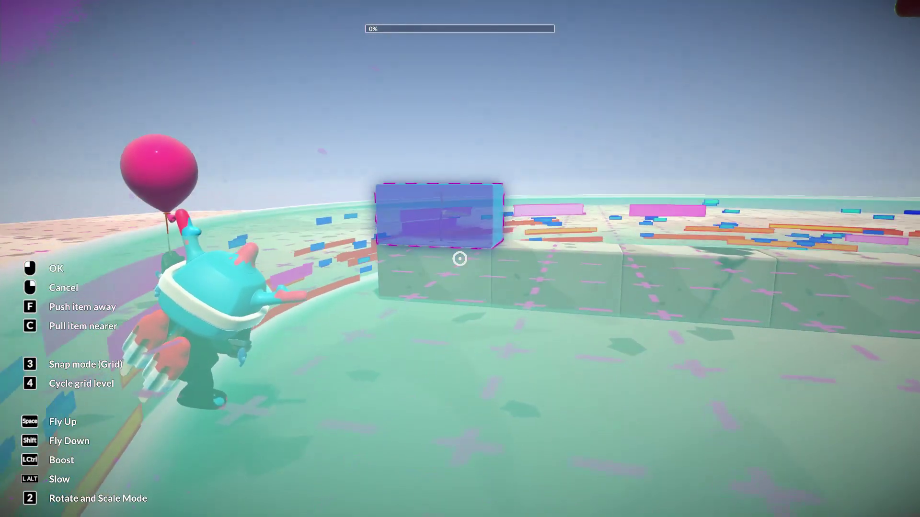
Place a second row of bricks along the top of the first row to form a wall, and end brick placement.
{"action": "left_click", "coordinate": [459, 259]}
{"action": "left_click", "coordinate": [460, 258]}
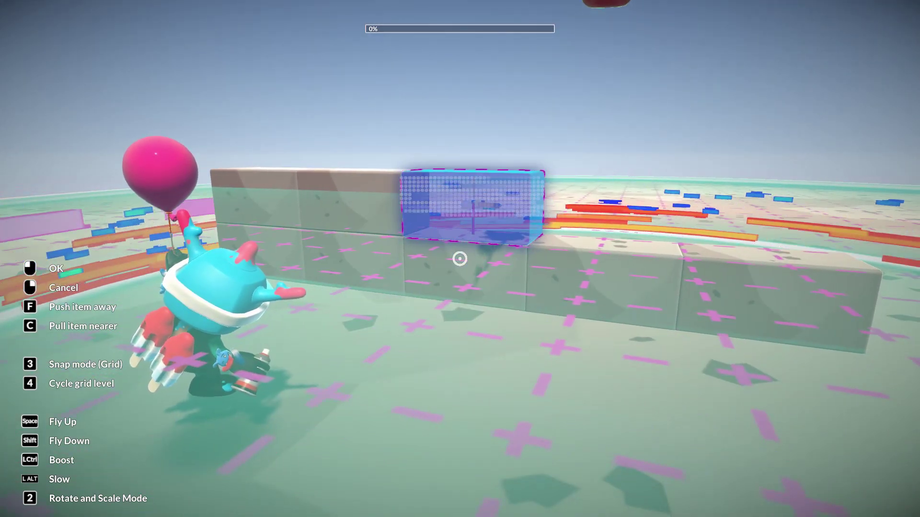
{"action": "left_click", "coordinate": [459, 258]}
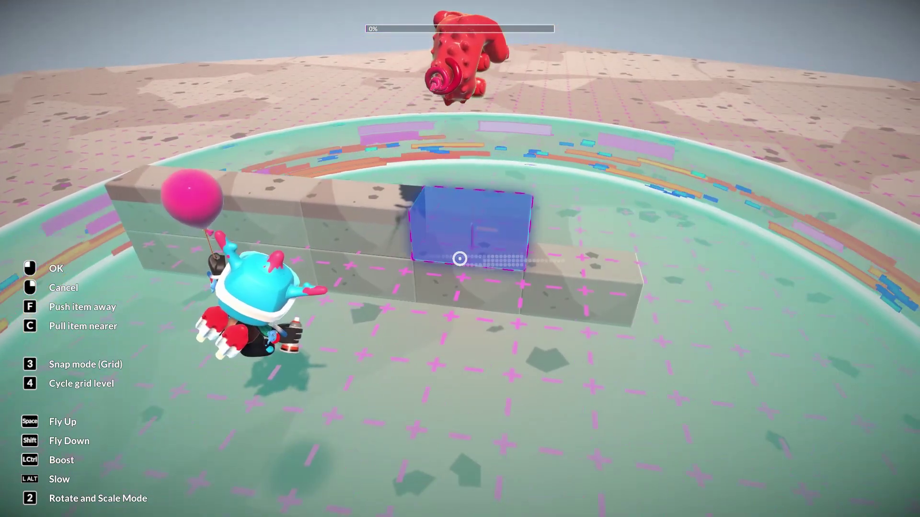
{"action": "left_click", "coordinate": [459, 259]}
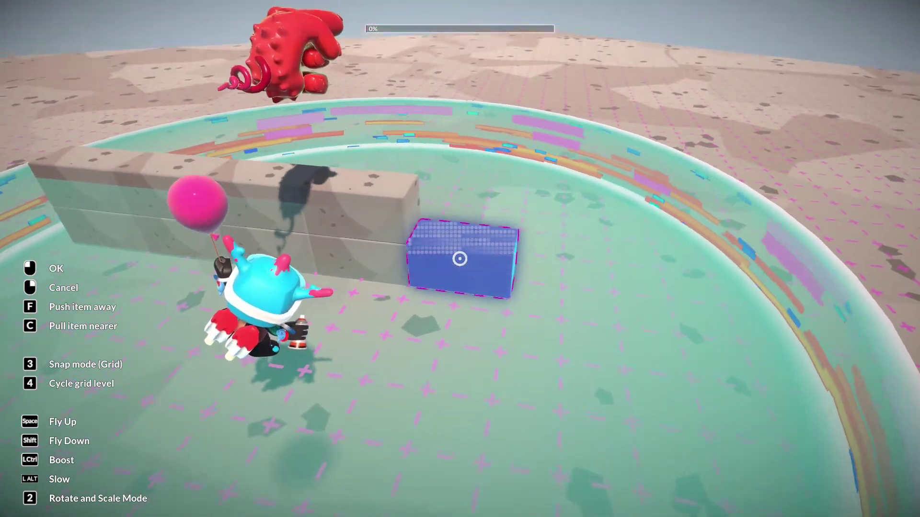
{"action": "left_click", "coordinate": [460, 259]}
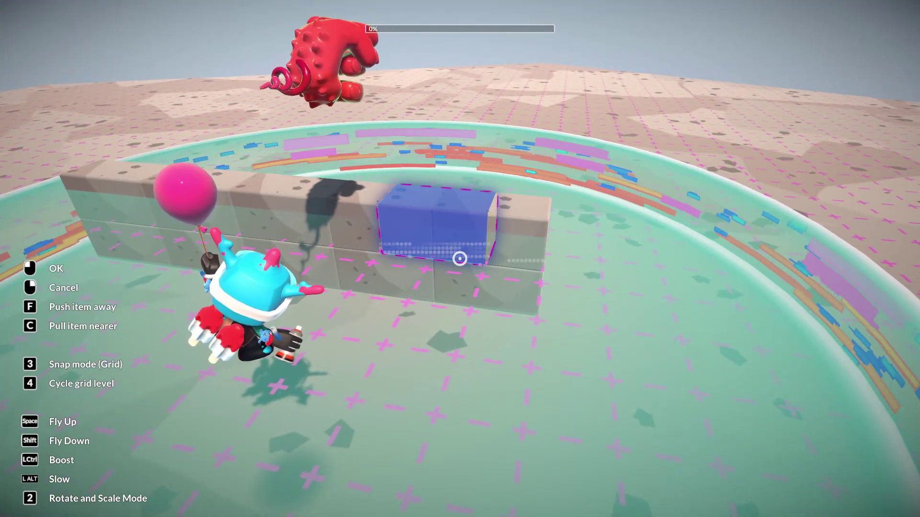
{"action": "left_click", "coordinate": [459, 259]}
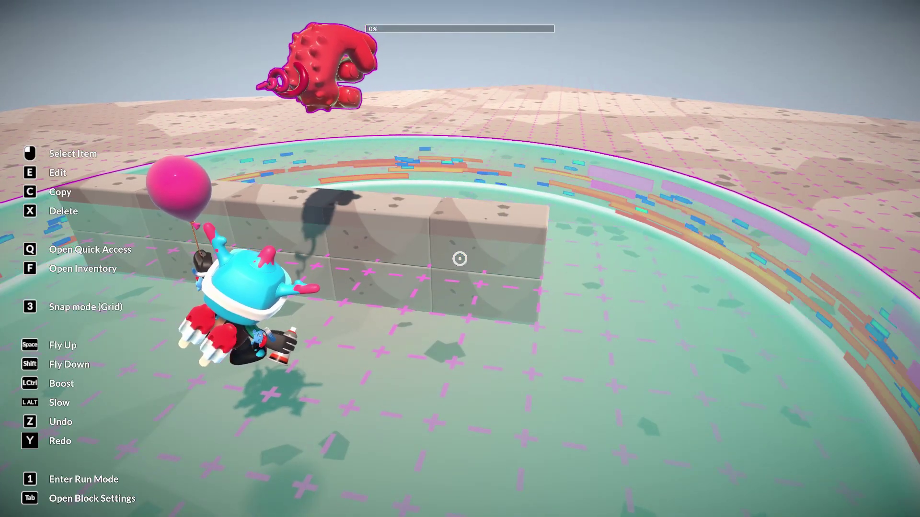
Choose Birch Tree 2 from the Decorations items in the inventory and use it in the block.
{"action": "key", "text": "f"}
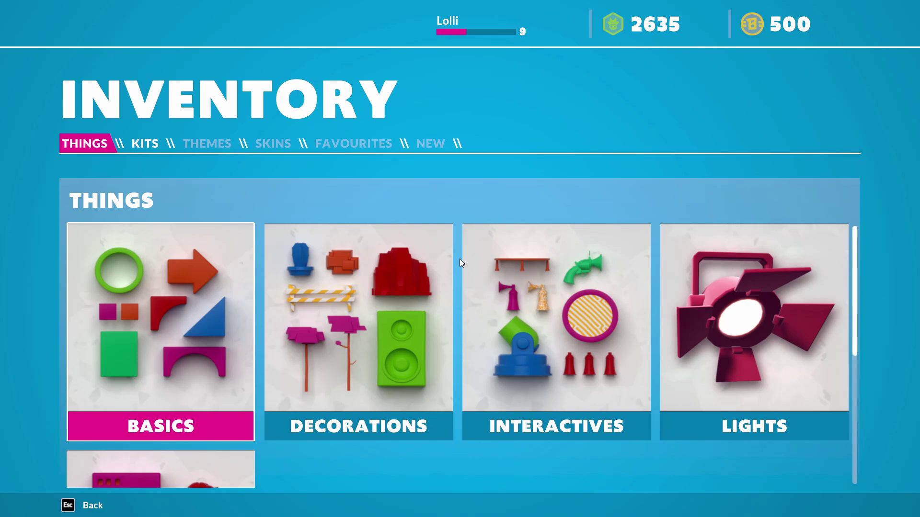
{"action": "left_click", "coordinate": [379, 283]}
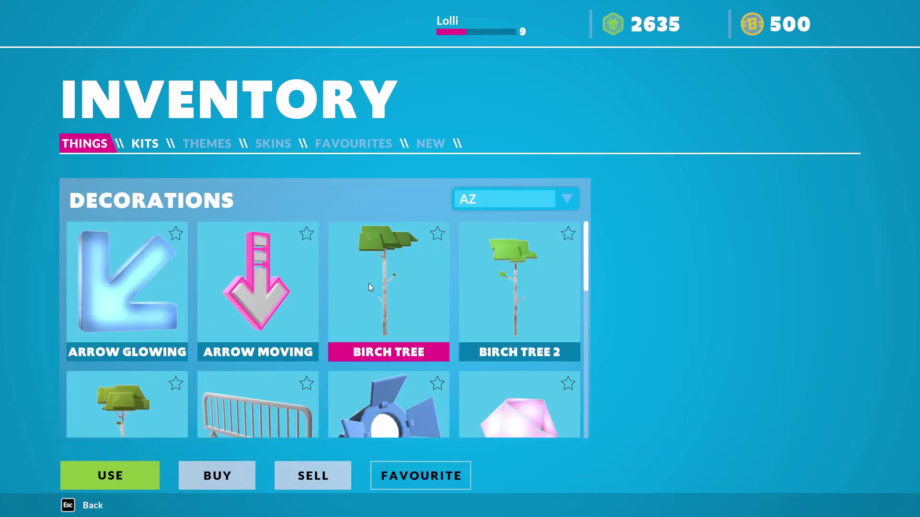
{"action": "left_click_drag", "start_coordinate": [585, 255], "coordinate": [612, 231]}
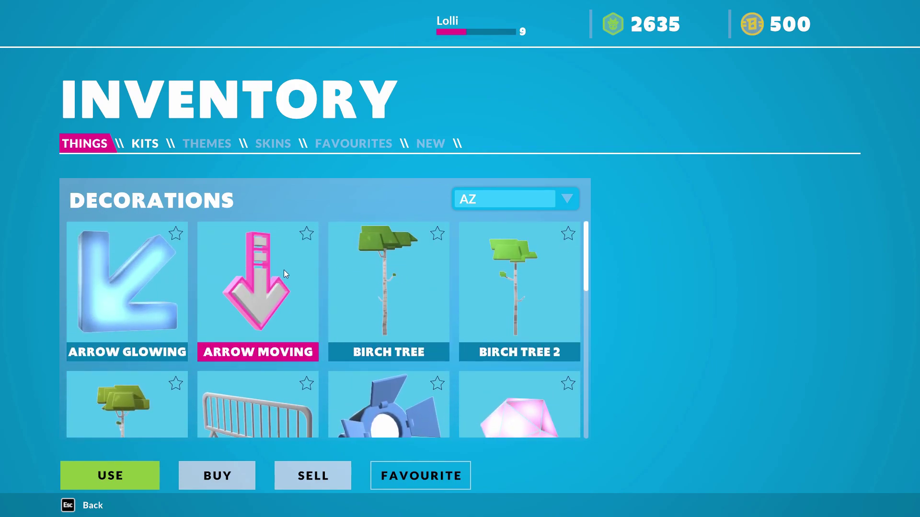
{"action": "scroll", "coordinate": [524, 364], "scroll_direction": "down", "scroll_amount": 2}
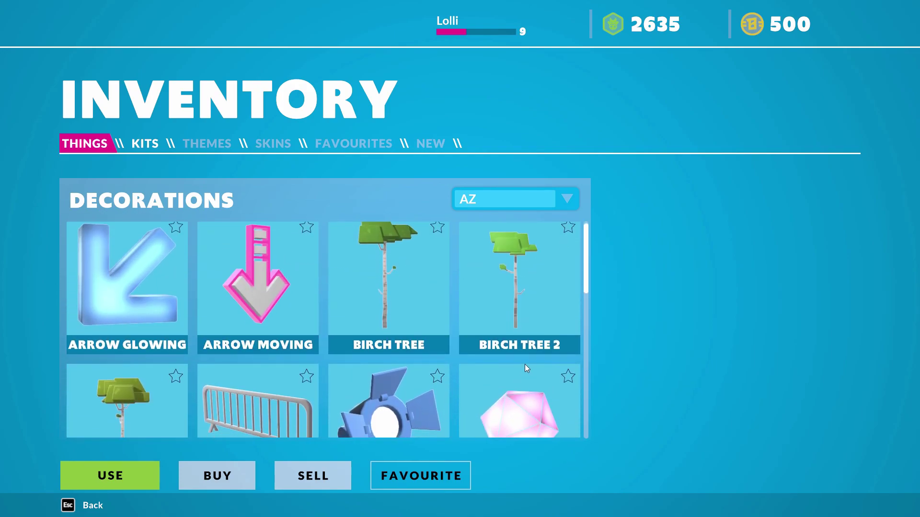
{"action": "scroll", "coordinate": [529, 297], "scroll_direction": "up", "scroll_amount": 2}
{"action": "scroll", "coordinate": [518, 298], "scroll_direction": "down", "scroll_amount": 2}
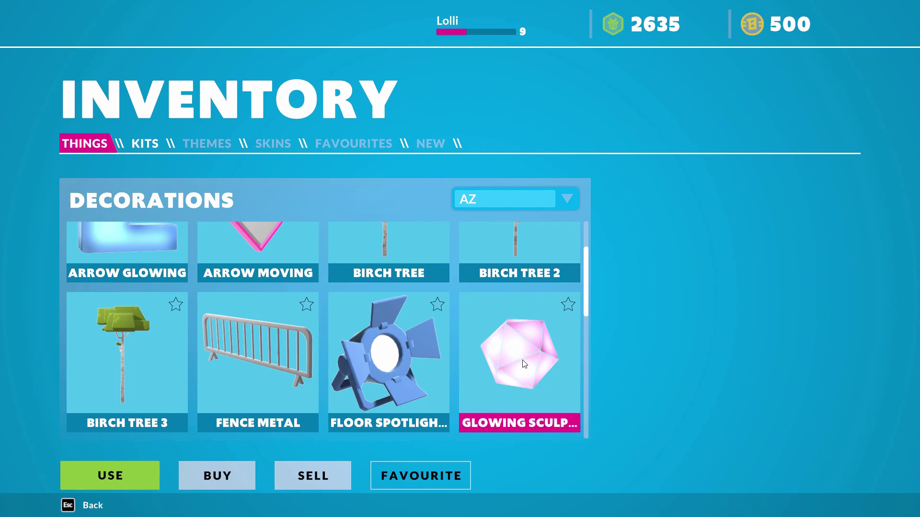
{"action": "scroll", "coordinate": [528, 320], "scroll_direction": "up", "scroll_amount": 1}
{"action": "scroll", "coordinate": [460, 318], "scroll_direction": "up", "scroll_amount": 1}
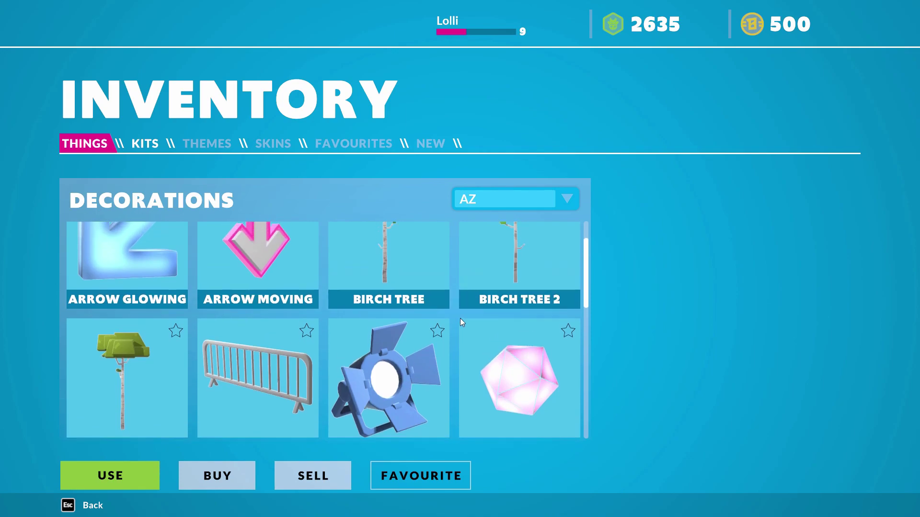
{"action": "left_click", "coordinate": [524, 247]}
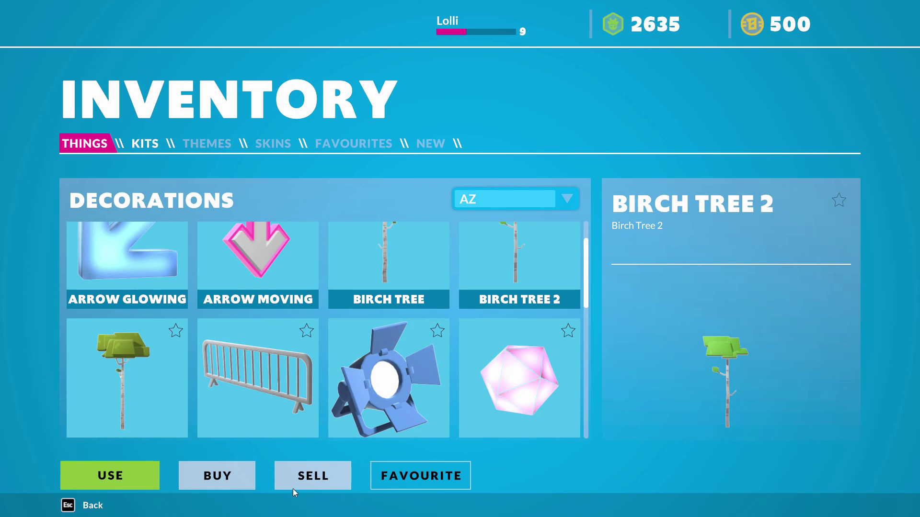
{"action": "left_click", "coordinate": [69, 472]}
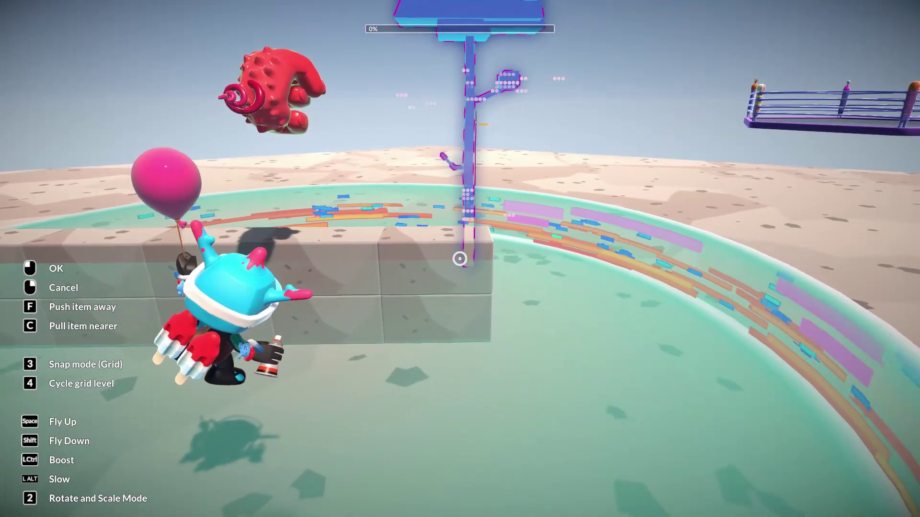
Place several birch trees on the ground around the outside of the arena, and end tree placement.
{"action": "key", "text": "d"}
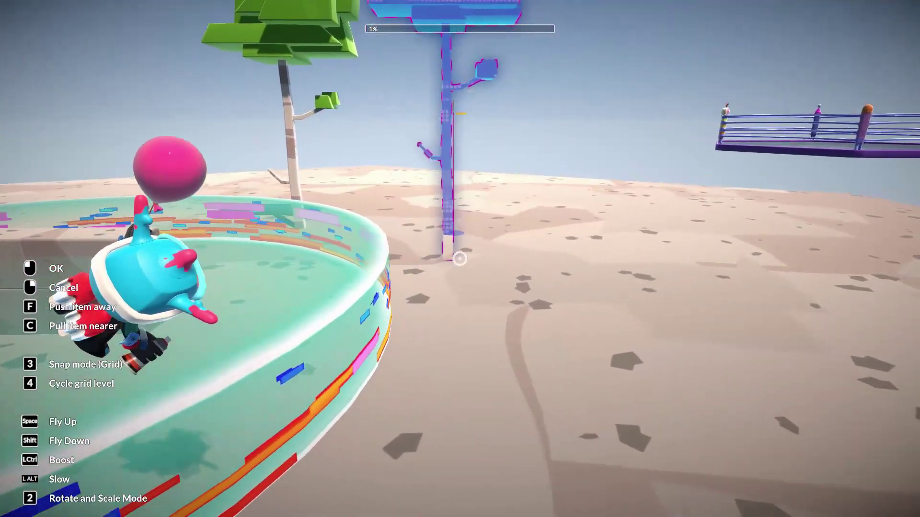
{"action": "left_click", "coordinate": [460, 259]}
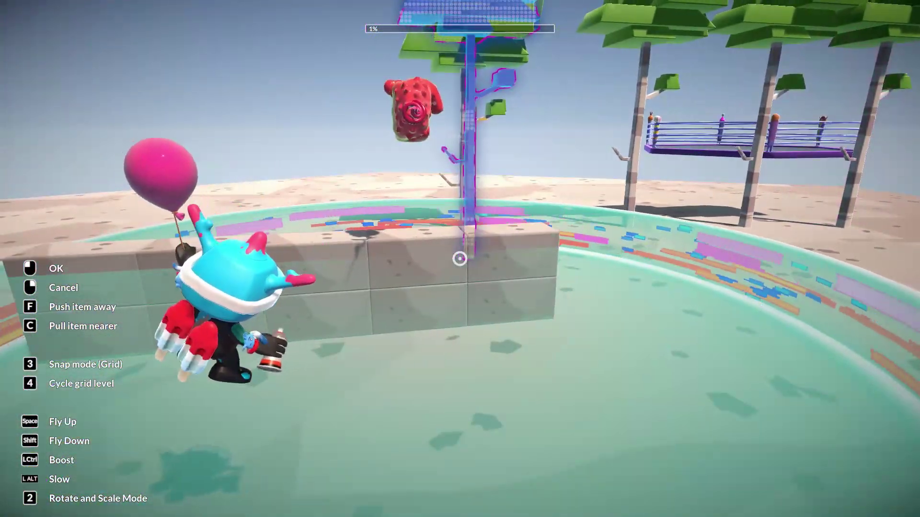
{"action": "left_click", "coordinate": [459, 259]}
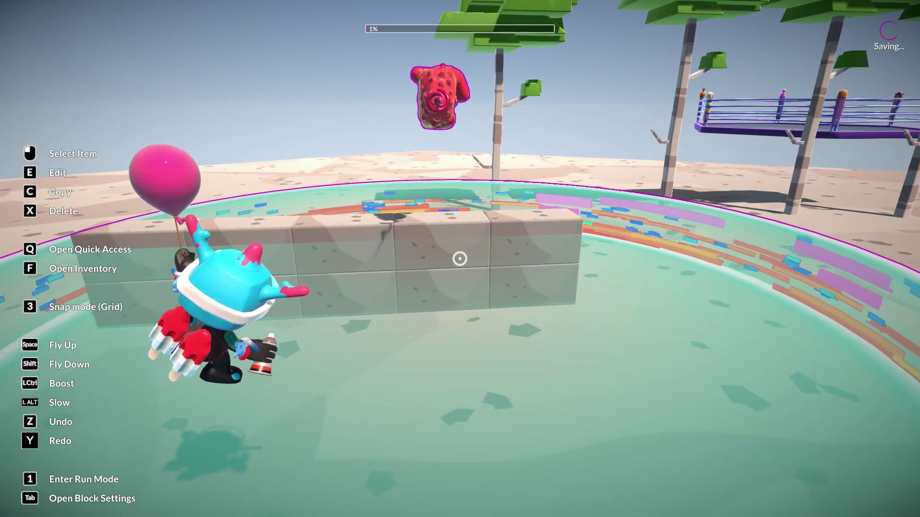
Browse the Quick Access categories, including Kits, Themes, Basics, Decorations and the ammo items in Interactives, and close Quick Access.
{"action": "key", "text": "q"}
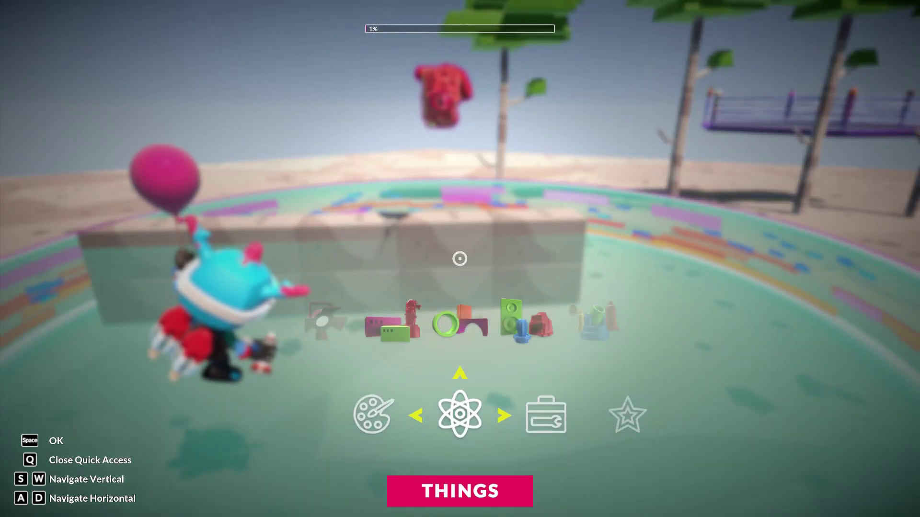
{"action": "key", "text": "d"}
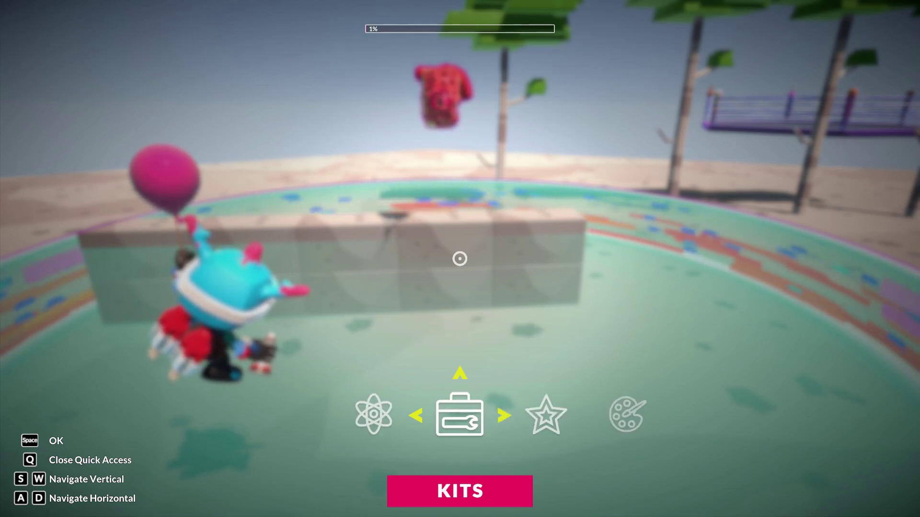
{"action": "key", "text": "a"}
{"action": "key", "text": "w"}
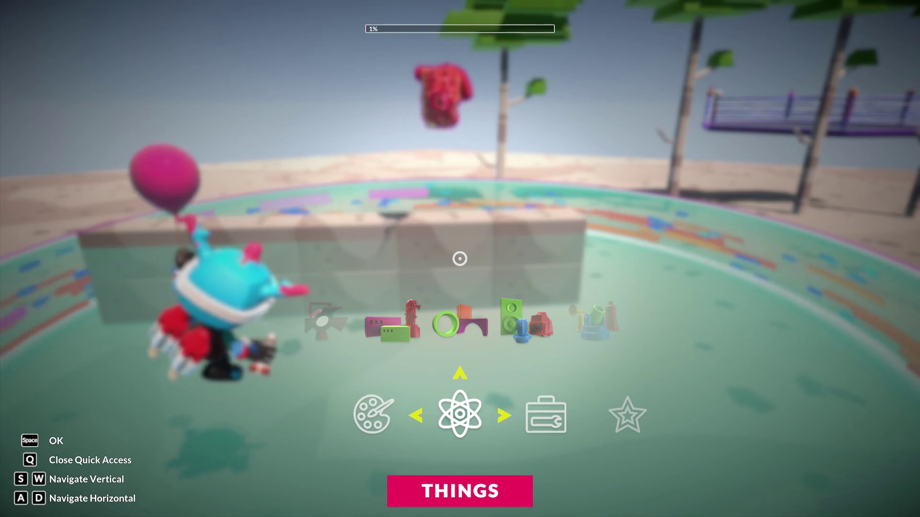
{"action": "key", "text": "a"}
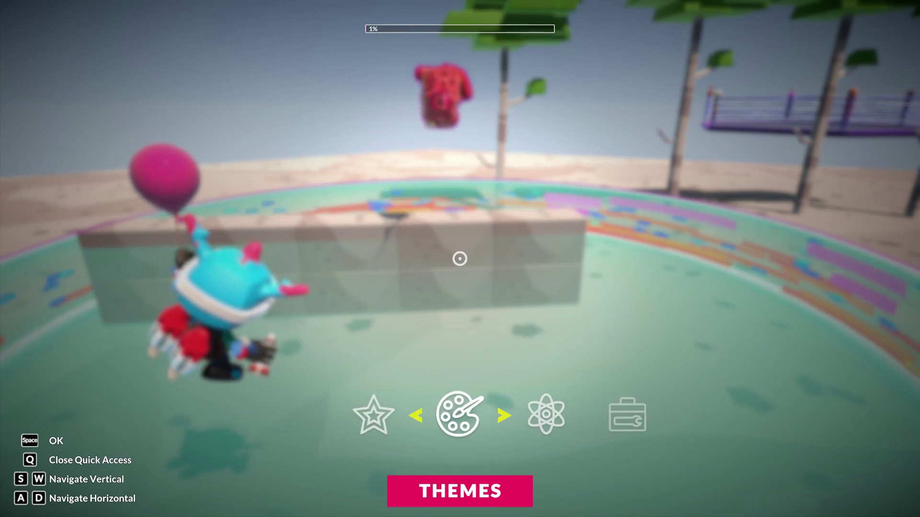
{"action": "key", "text": "d"}
{"action": "key", "text": "w"}
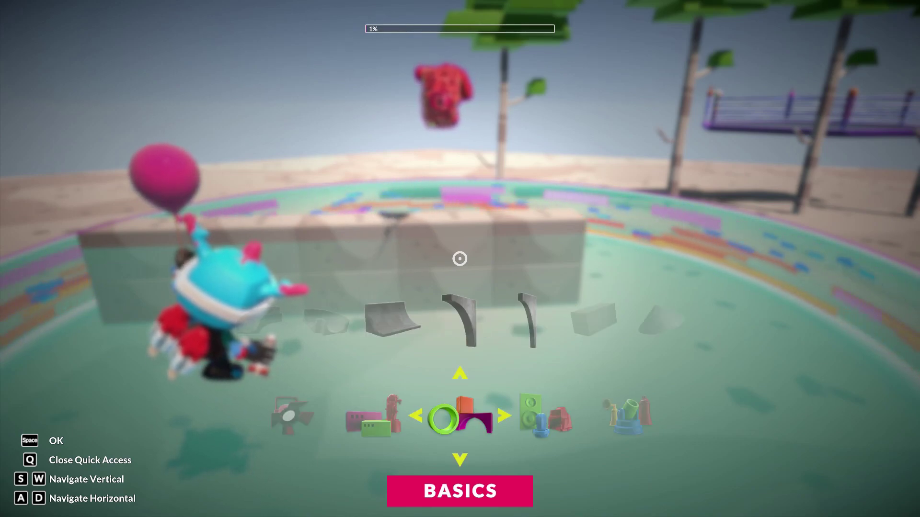
{"action": "key", "text": "d"}
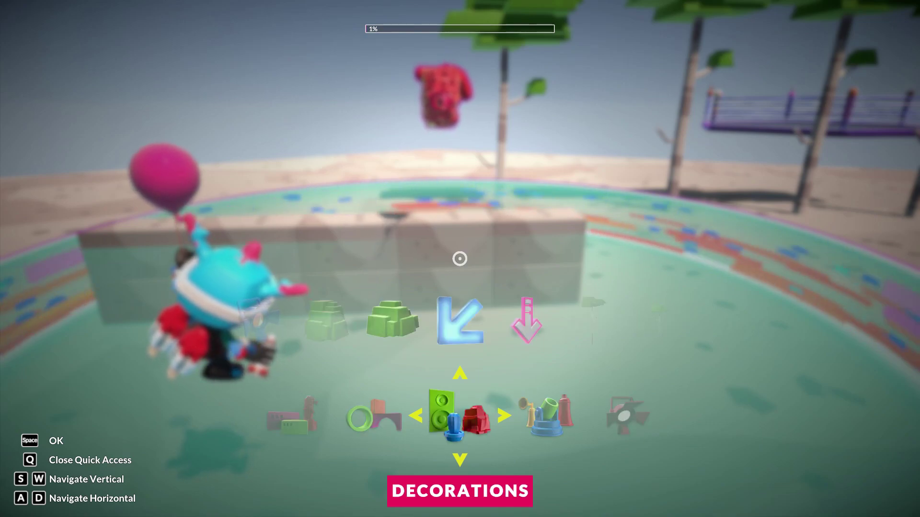
{"action": "key", "text": "d"}
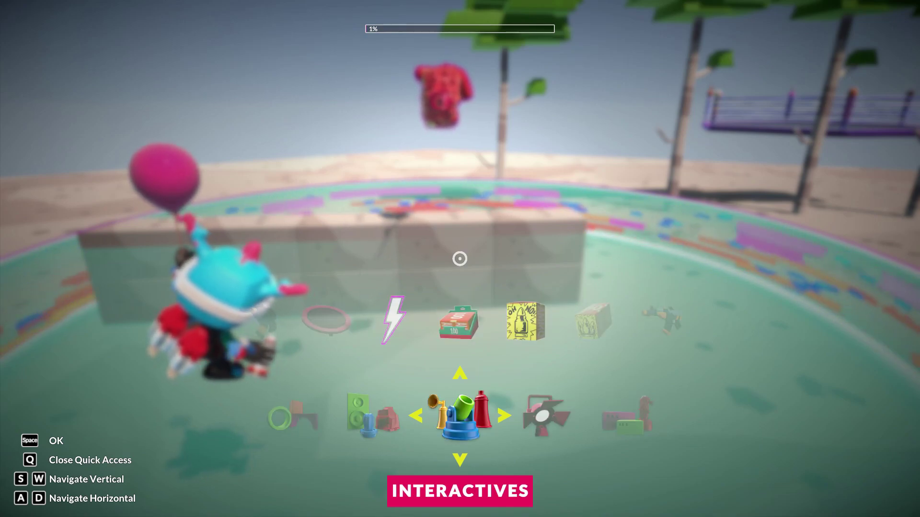
{"action": "key", "text": "w"}
{"action": "key", "text": "d"}
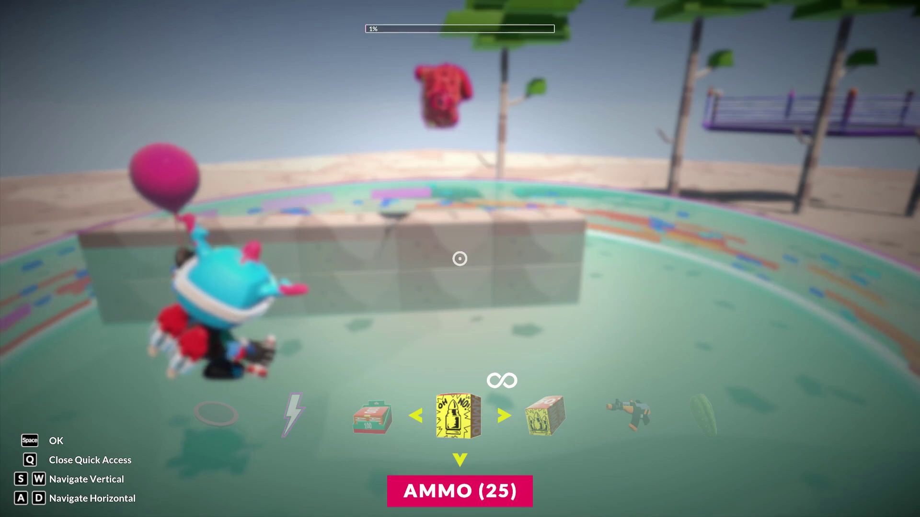
{"action": "key", "text": "a"}
{"action": "key", "text": "a"}
{"action": "key", "text": "q"}
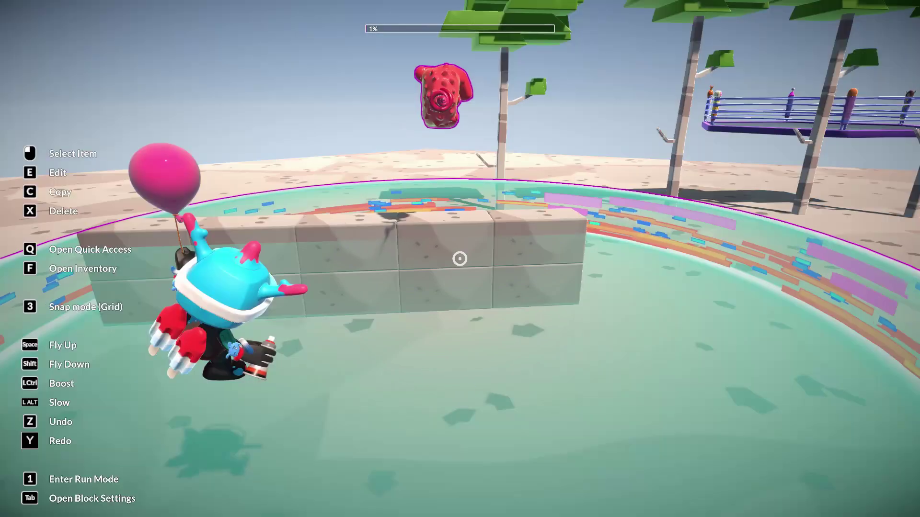
Choose the Rocket Launcher from the Interactives items in the inventory and use it in the block.
{"action": "key", "text": "f"}
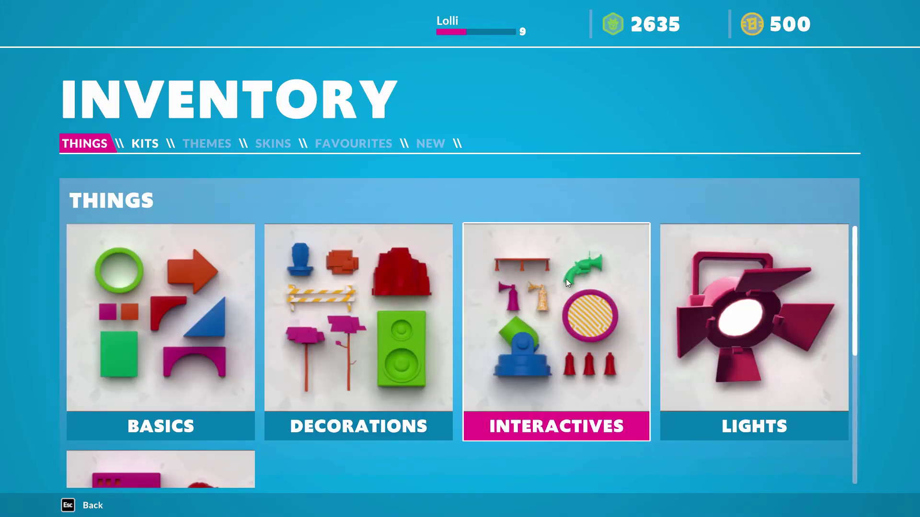
{"action": "left_click", "coordinate": [570, 297]}
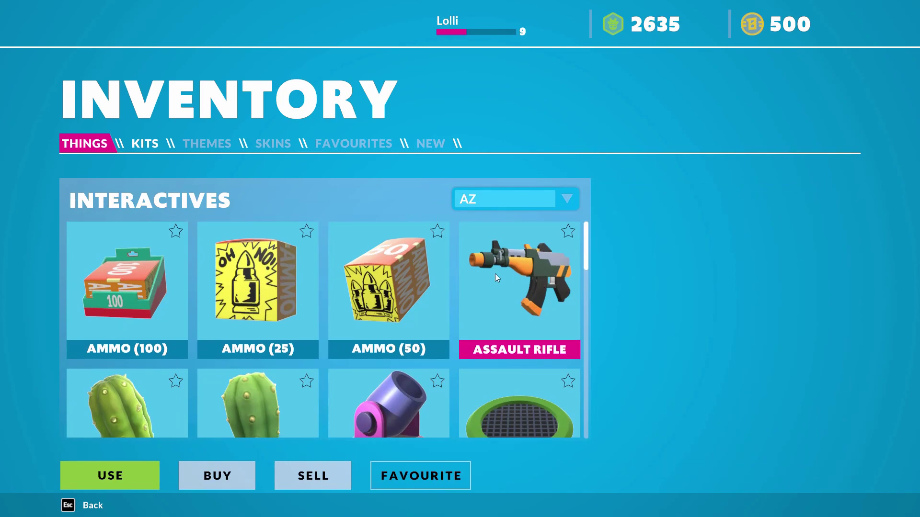
{"action": "scroll", "coordinate": [489, 272], "scroll_direction": "down", "scroll_amount": 2}
{"action": "scroll", "coordinate": [441, 287], "scroll_direction": "down", "scroll_amount": 3}
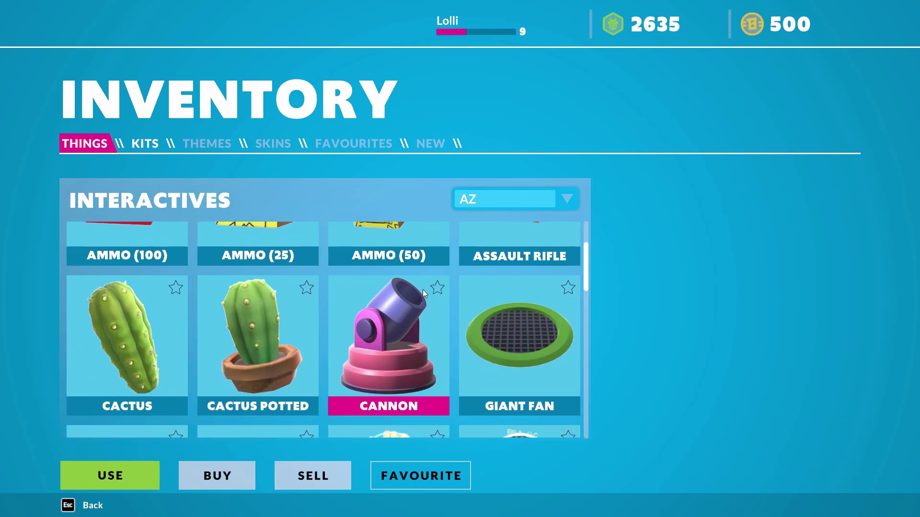
{"action": "scroll", "coordinate": [450, 302], "scroll_direction": "down", "scroll_amount": 3}
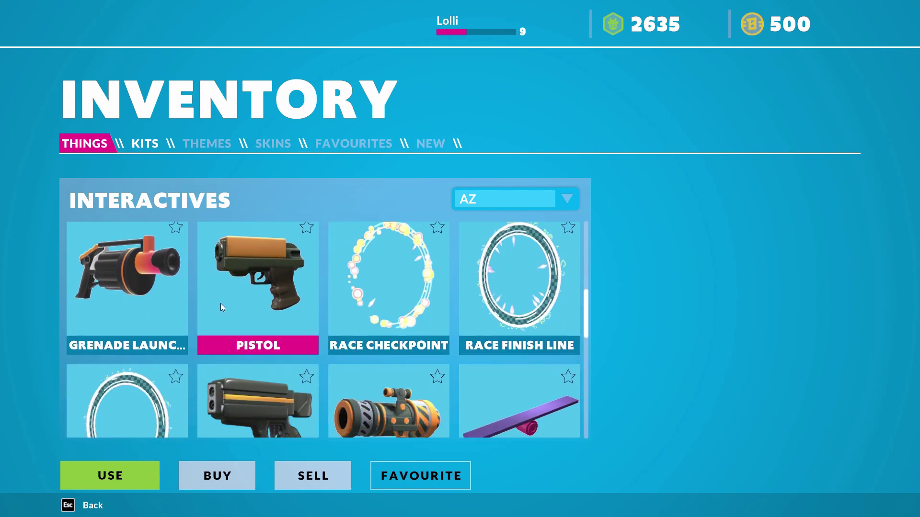
{"action": "scroll", "coordinate": [221, 303], "scroll_direction": "down", "scroll_amount": 1}
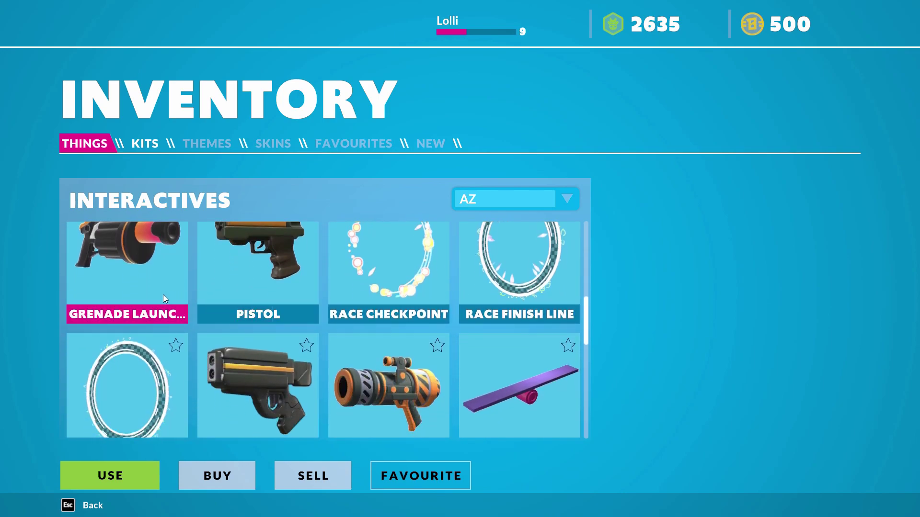
{"action": "scroll", "coordinate": [163, 295], "scroll_direction": "down", "scroll_amount": 2}
{"action": "scroll", "coordinate": [401, 327], "scroll_direction": "down", "scroll_amount": 3}
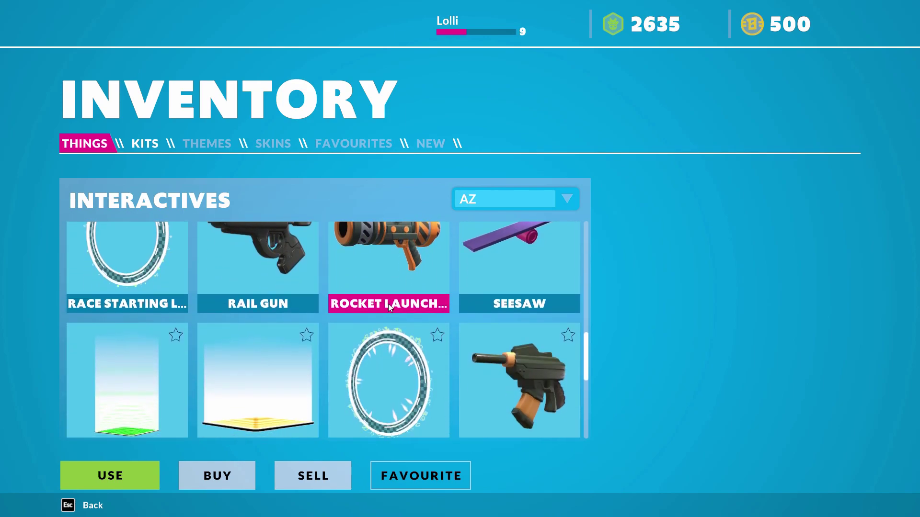
{"action": "scroll", "coordinate": [431, 305], "scroll_direction": "down", "scroll_amount": 1}
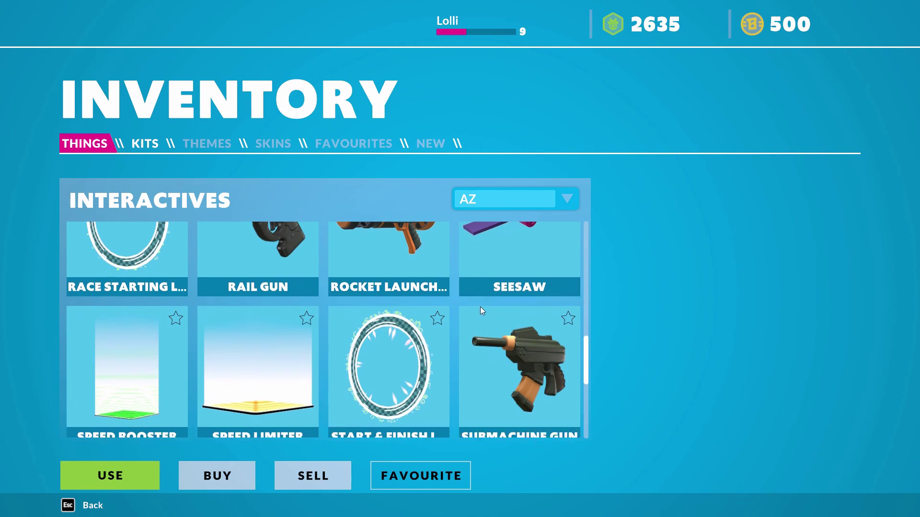
{"action": "scroll", "coordinate": [379, 277], "scroll_direction": "up", "scroll_amount": 1}
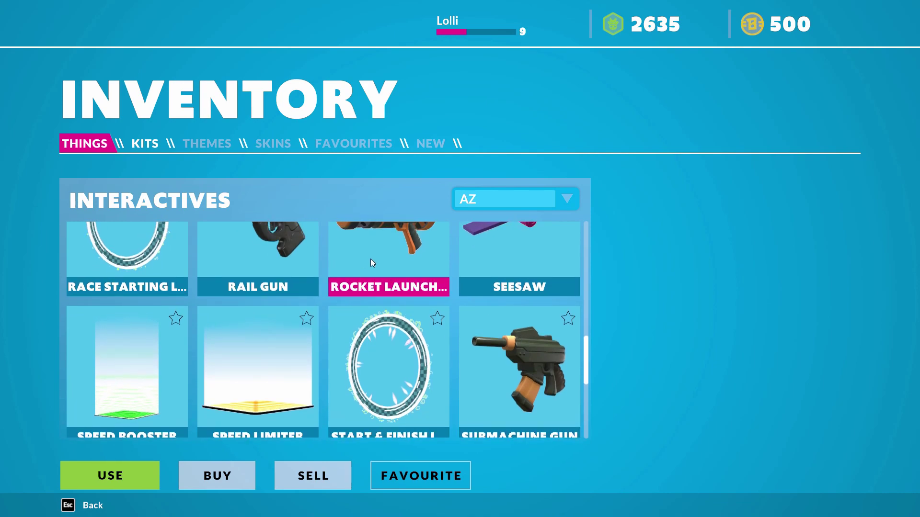
{"action": "left_click", "coordinate": [389, 235]}
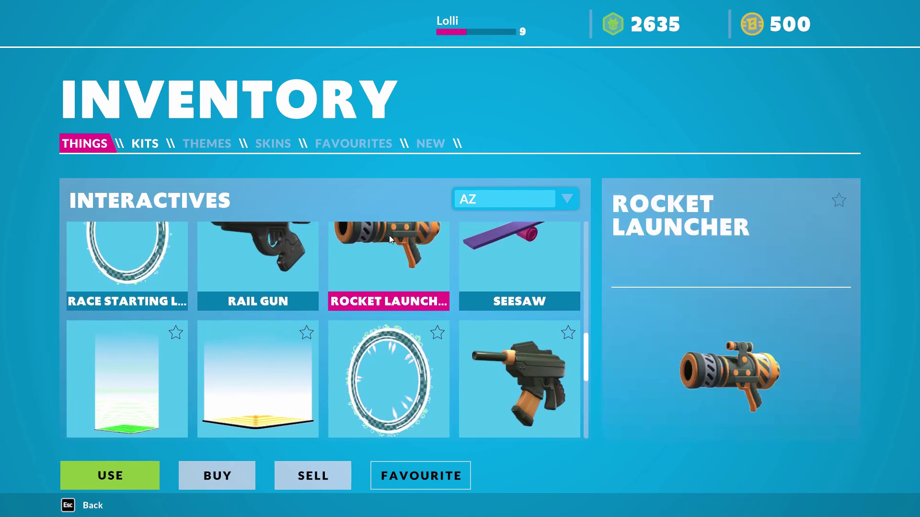
{"action": "left_click", "coordinate": [105, 476]}
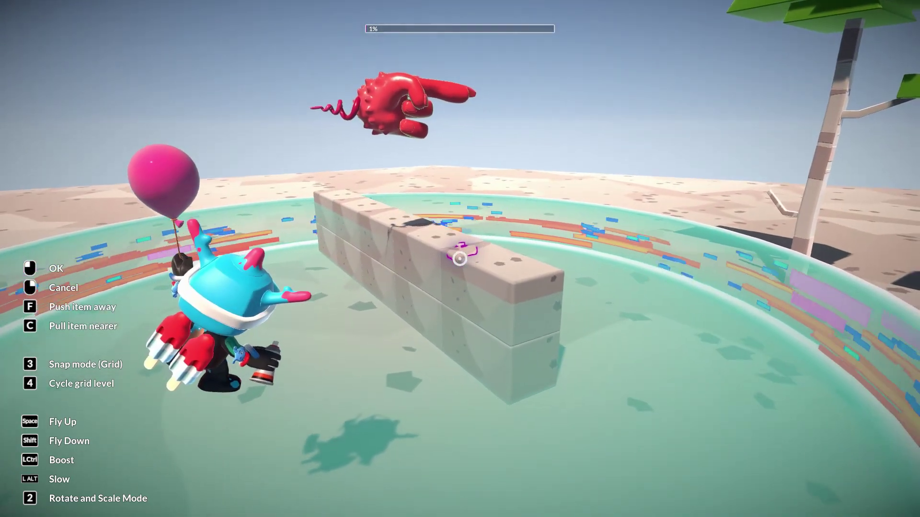
Carry the rocket launcher to the open ground outside the arena and end item placement.
{"action": "key", "text": "a"}
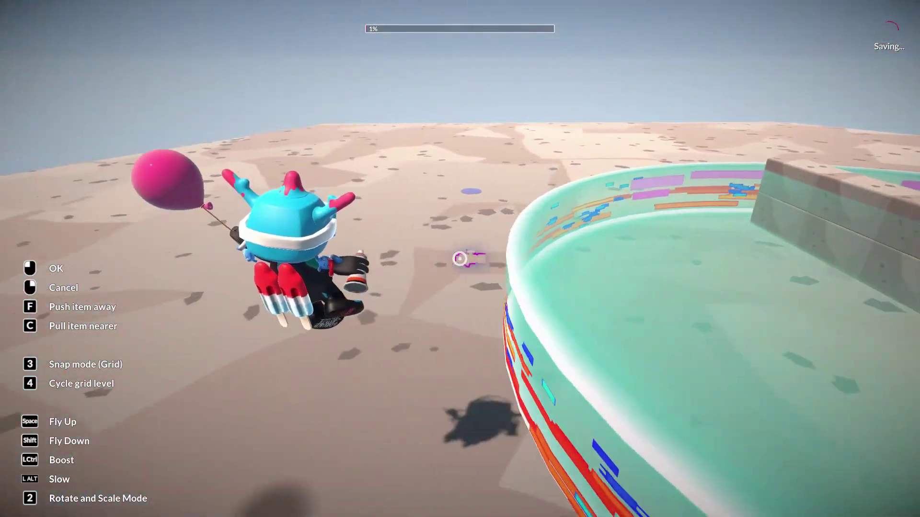
{"action": "key", "text": "a"}
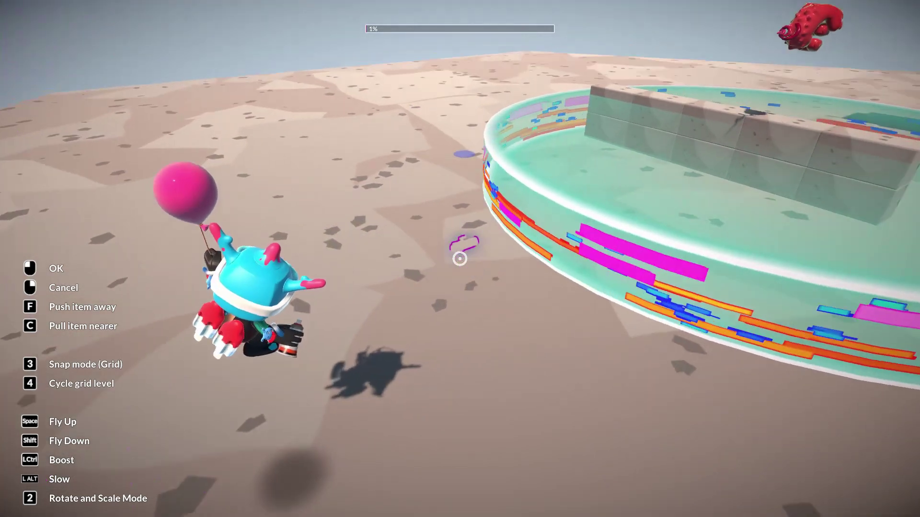
{"action": "key", "text": "w"}
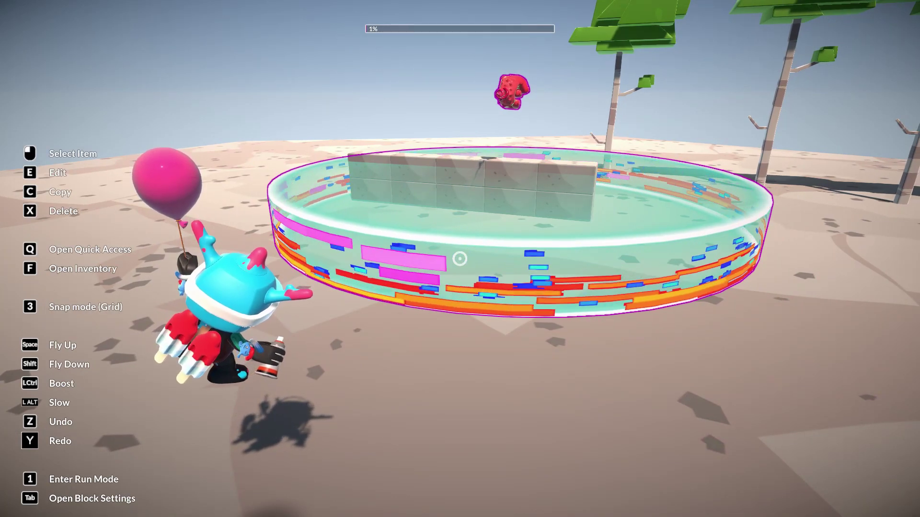
Enter Run Mode and walk the Blanko across the ground to the arena's outer wall.
{"action": "key", "text": "1"}
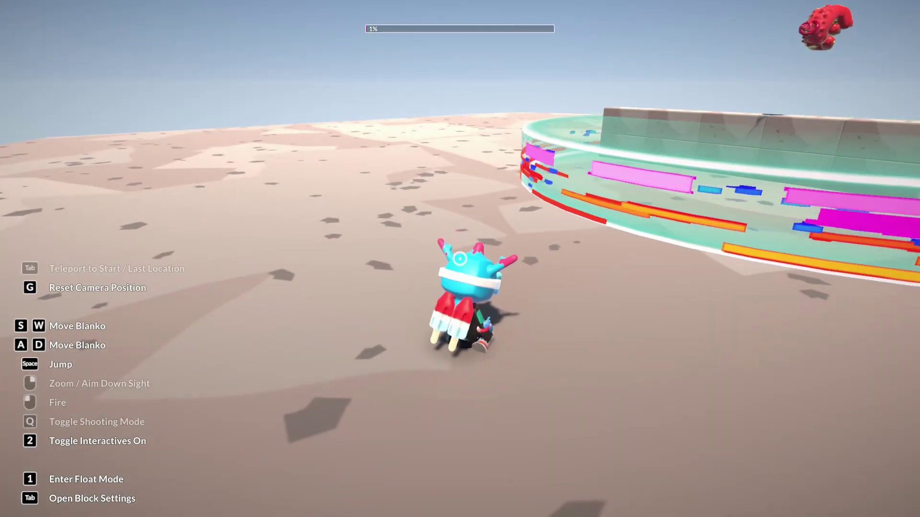
{"action": "key", "text": "w"}
{"action": "key", "text": "w"}
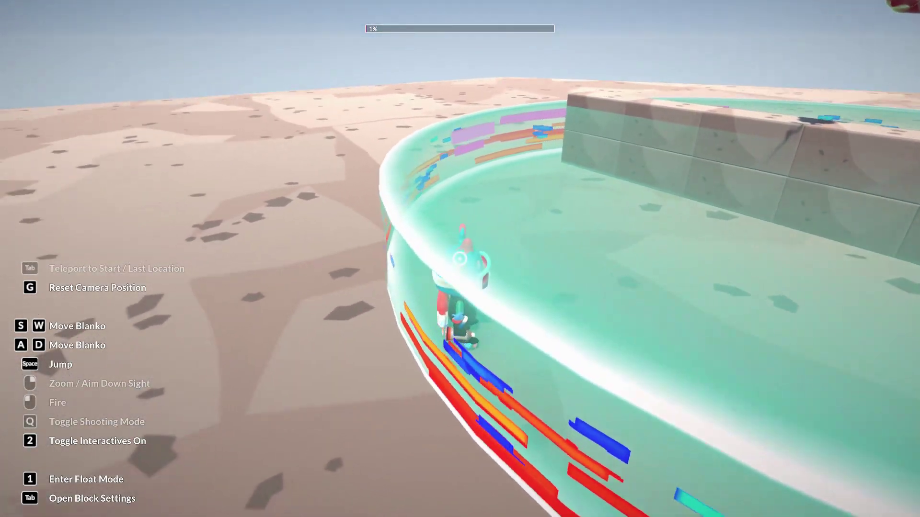
Walk and jump the Blanko along the outside of the arena wall and out onto the open ground.
{"action": "key", "text": "a"}
{"action": "key", "text": "a"}
{"action": "key", "text": "w"}
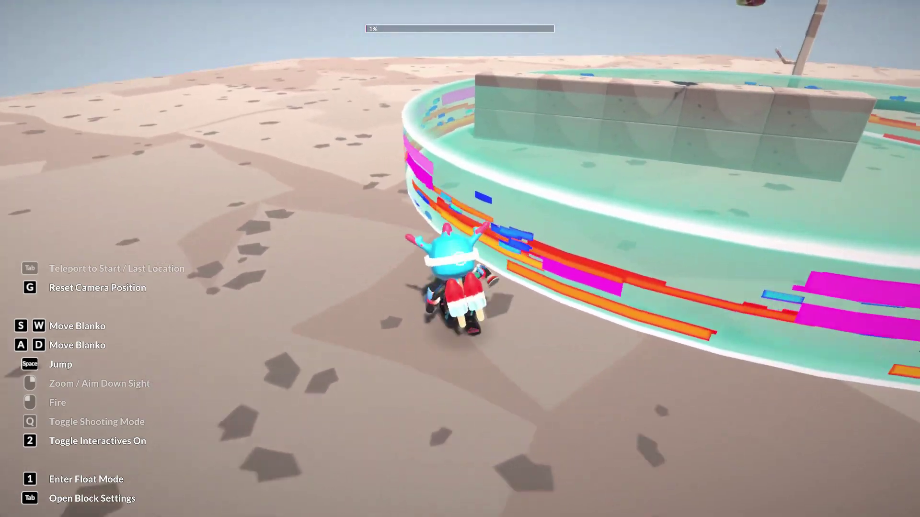
{"action": "key", "text": "space"}
{"action": "key", "text": "s"}
{"action": "key", "text": "space"}
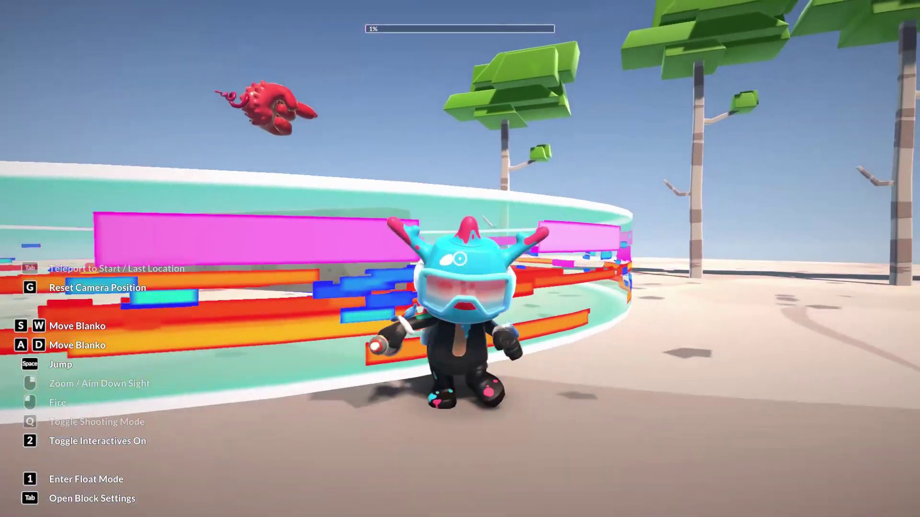
{"action": "key", "text": "w"}
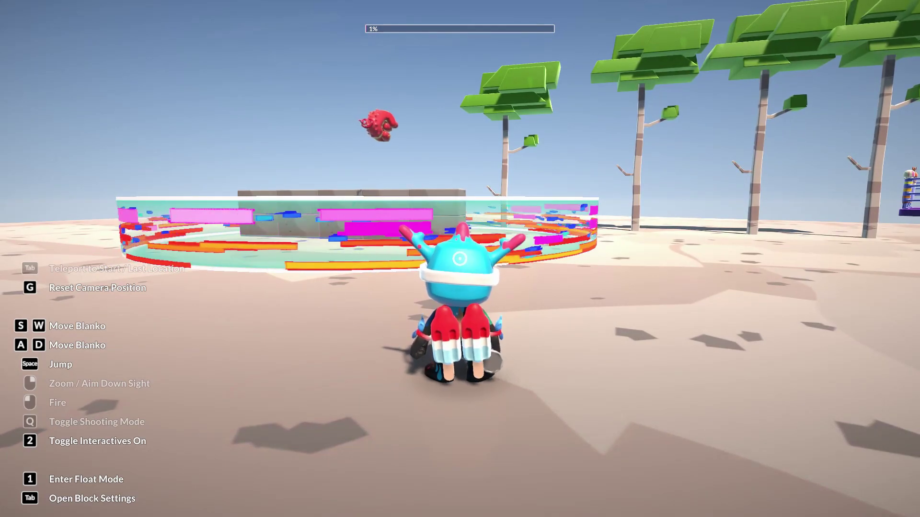
Turn interactives on, try out shooting mode and movement facing the brick wall, and turn interactives back off.
{"action": "key", "text": "2"}
{"action": "key", "text": "w"}
{"action": "key", "text": "q"}
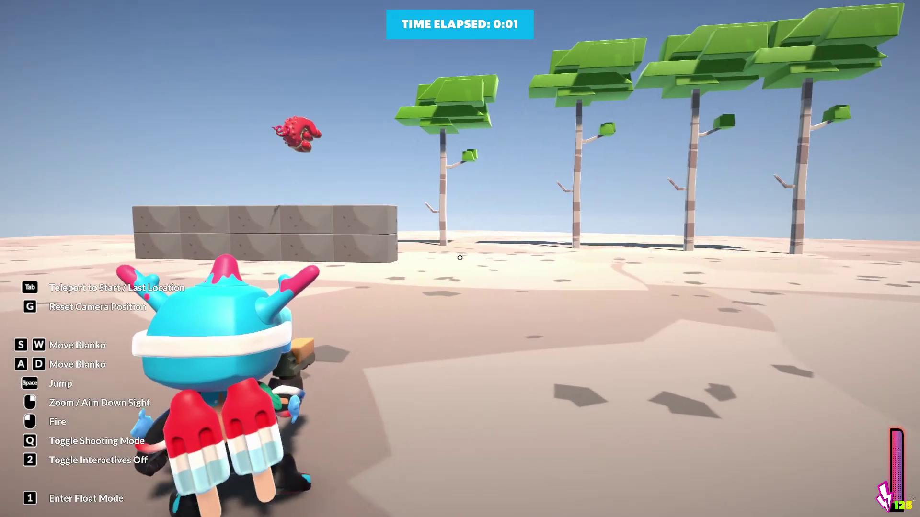
{"action": "key", "text": "a"}
{"action": "key", "text": "d"}
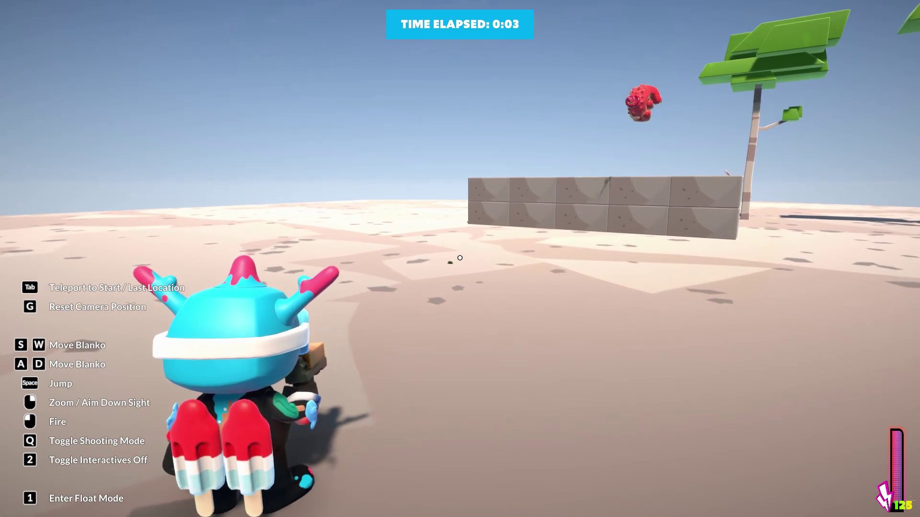
{"action": "key", "text": "w"}
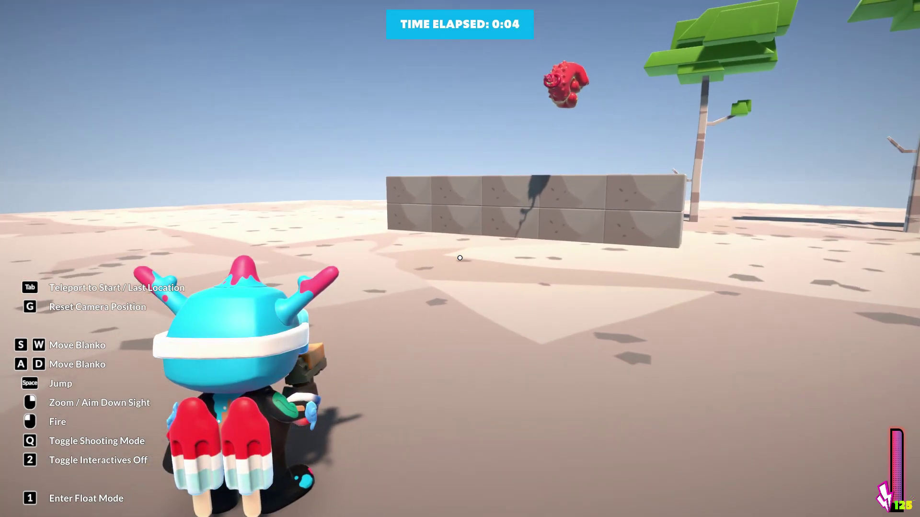
{"action": "key", "text": "2"}
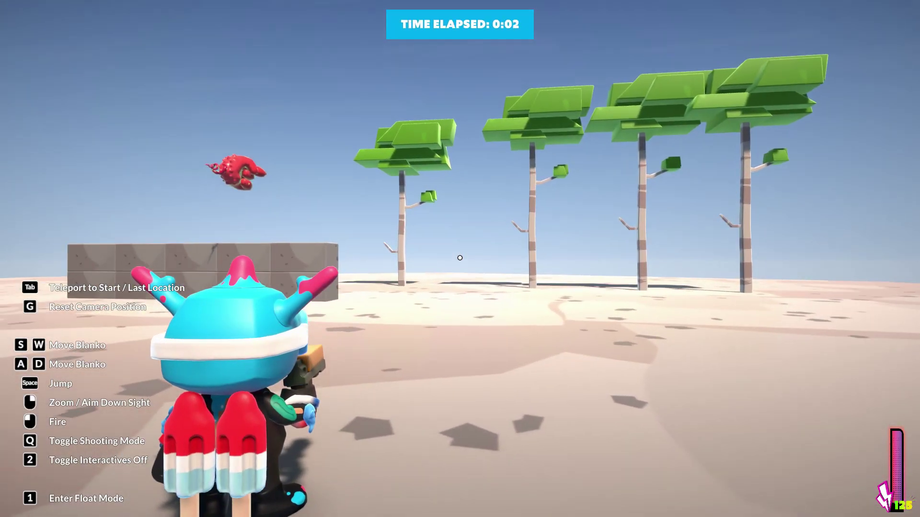
{"action": "key", "text": "2"}
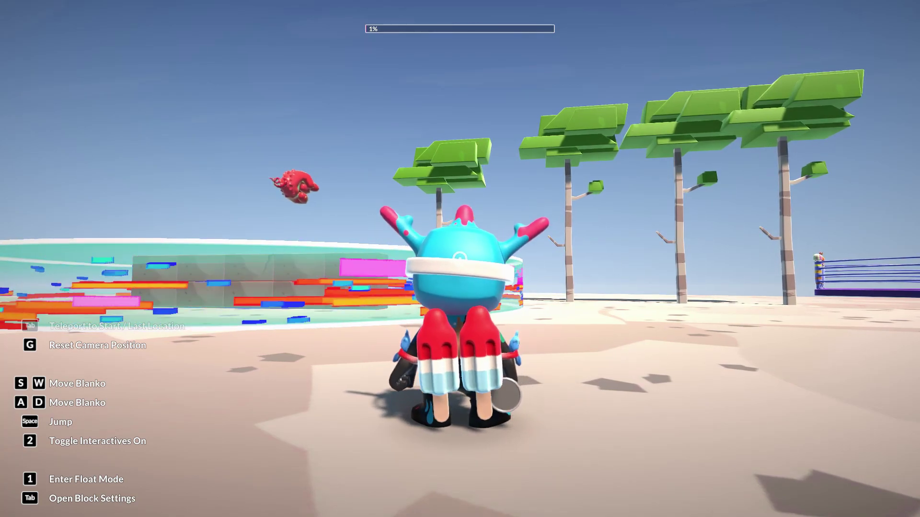
Open Block Settings and review the game type, win conditions, game mode settings and soundtrack choices.
{"action": "key", "text": "Tab"}
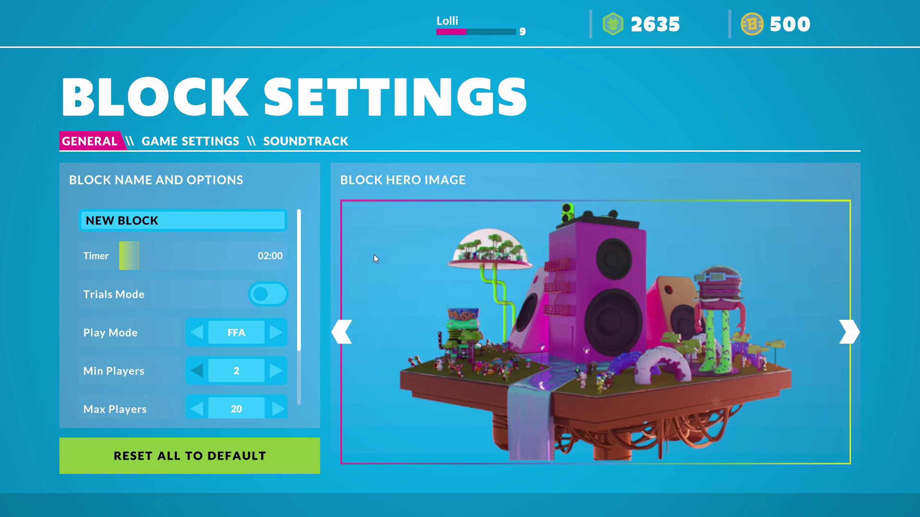
{"action": "left_click", "coordinate": [201, 138]}
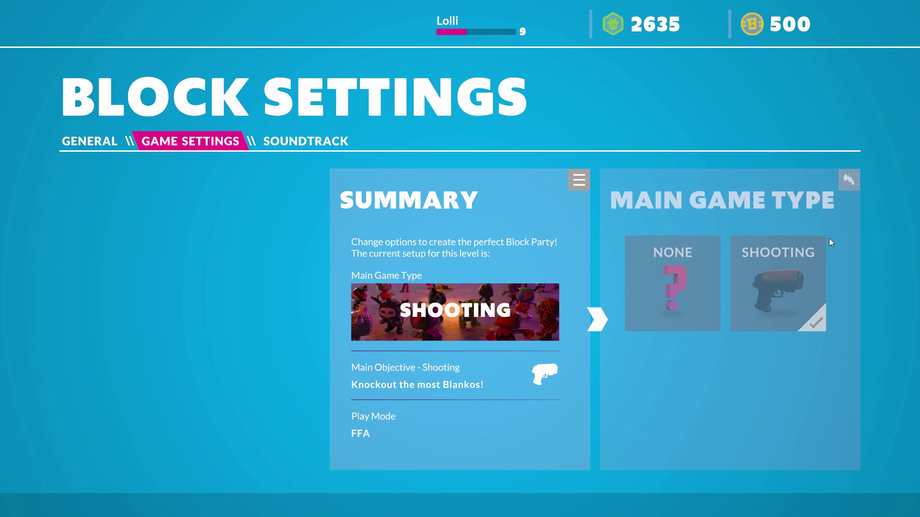
{"action": "left_click", "coordinate": [598, 322]}
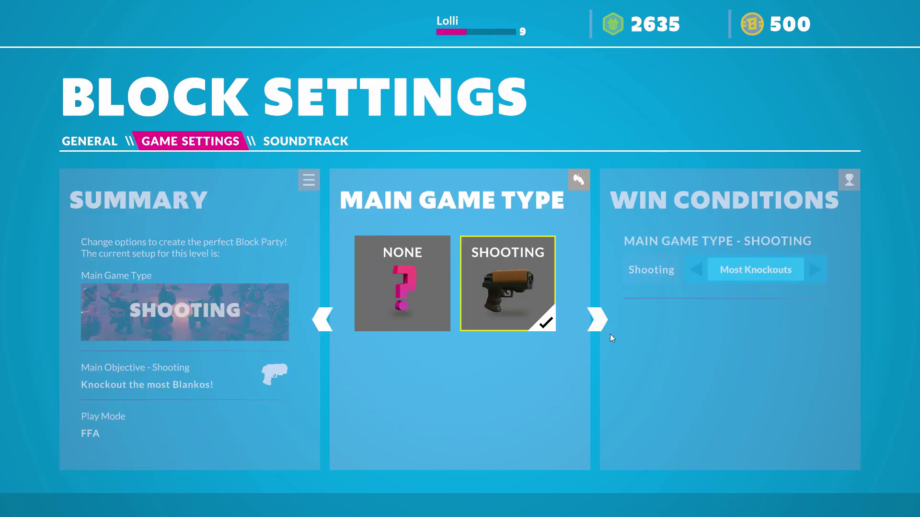
{"action": "left_click", "coordinate": [602, 324]}
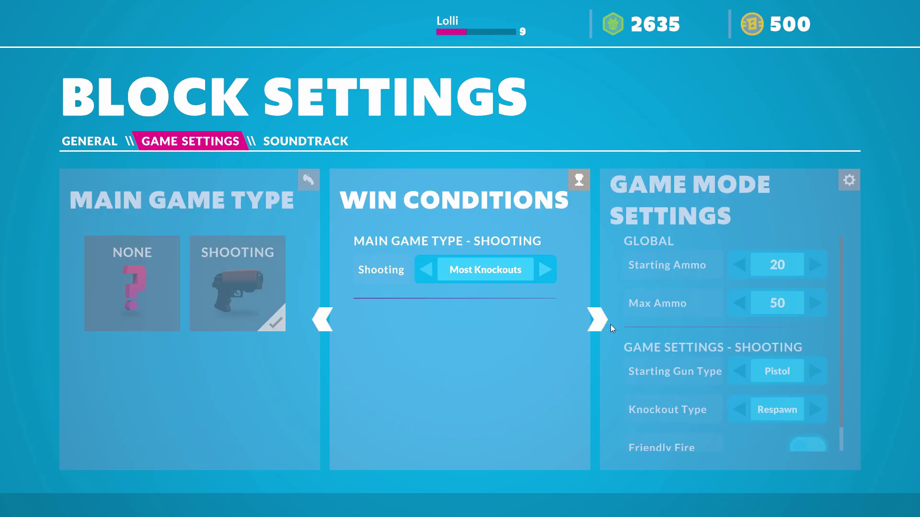
{"action": "left_click", "coordinate": [607, 326]}
{"action": "scroll", "coordinate": [537, 339], "scroll_direction": "down", "scroll_amount": 1}
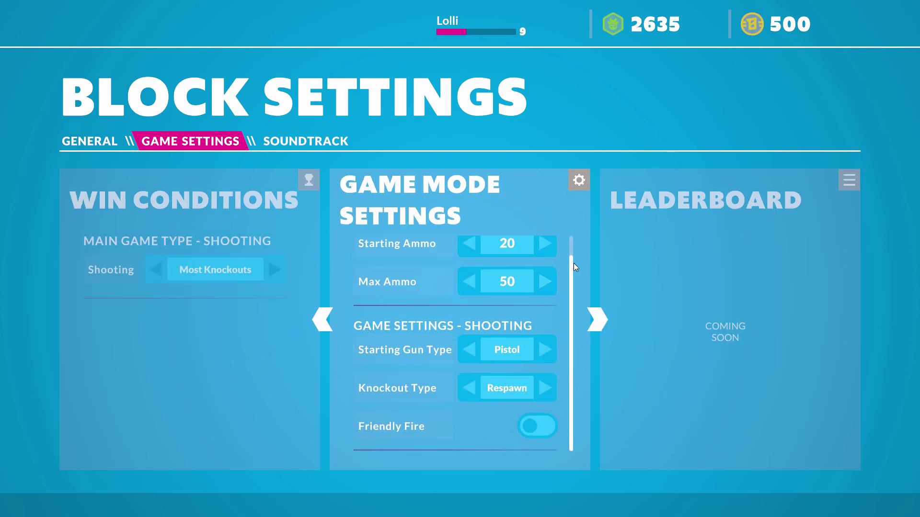
{"action": "left_click", "coordinate": [297, 142]}
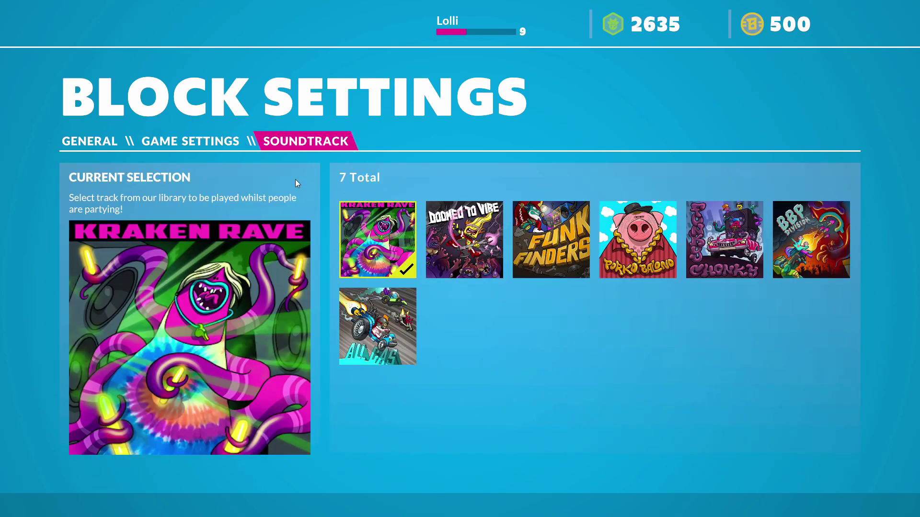
Set the block's Time of Day to Night in the general settings and preview it with interactives on.
{"action": "left_click", "coordinate": [101, 140]}
{"action": "scroll", "coordinate": [182, 263], "scroll_direction": "down", "scroll_amount": 2}
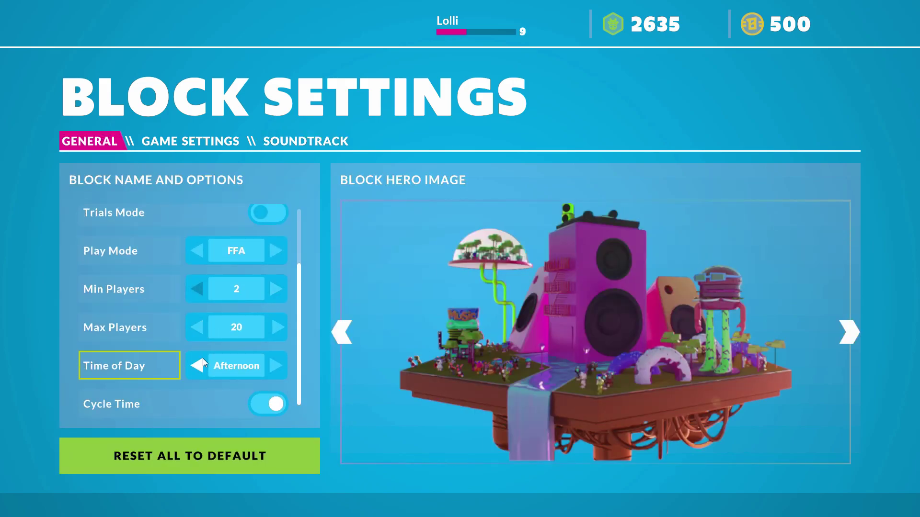
{"action": "left_click", "coordinate": [271, 372]}
{"action": "scroll", "coordinate": [222, 356], "scroll_direction": "up", "scroll_amount": 1}
{"action": "scroll", "coordinate": [210, 354], "scroll_direction": "down", "scroll_amount": 1}
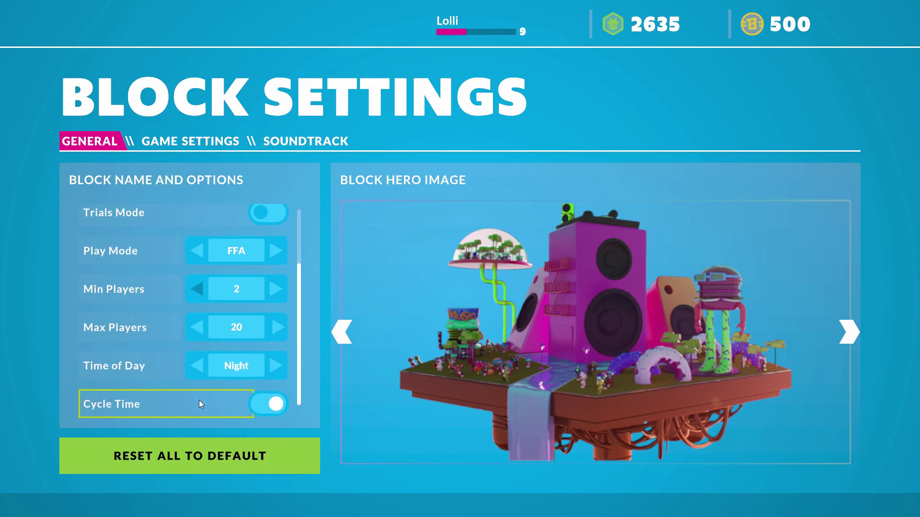
{"action": "key", "text": "Tab"}
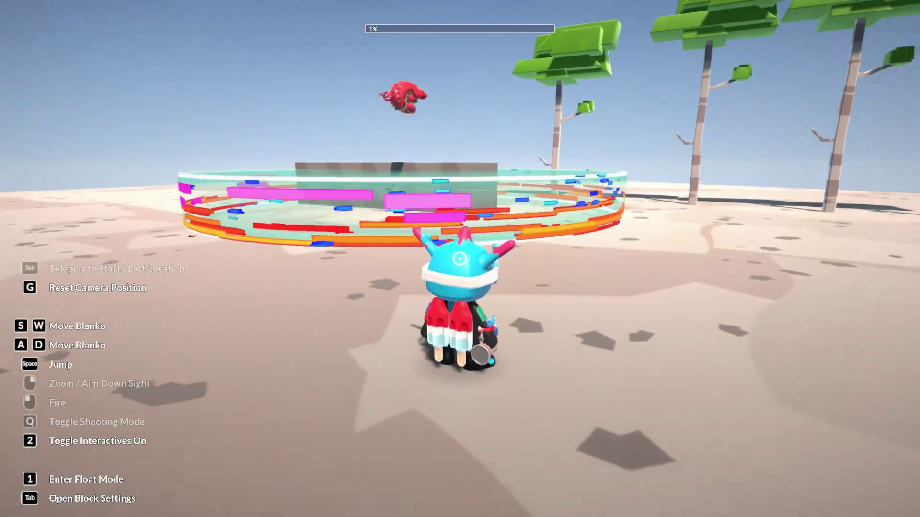
{"action": "key", "text": "2"}
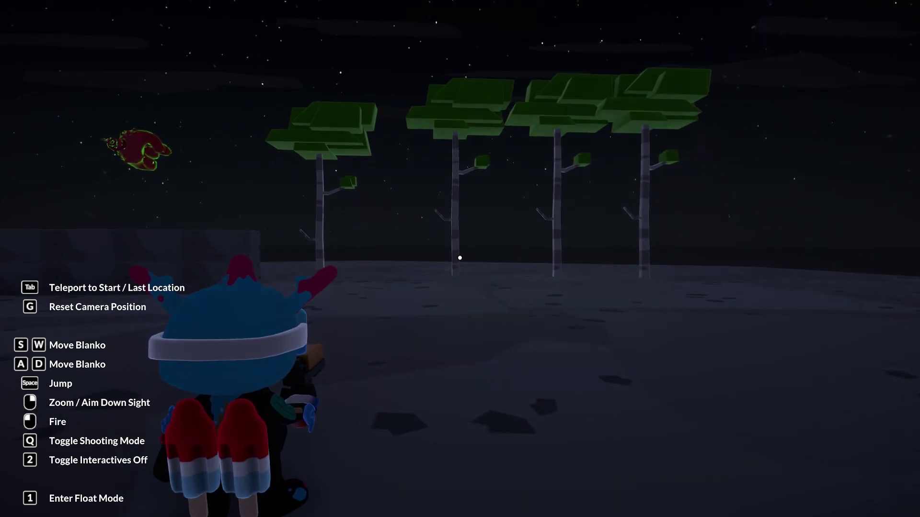
Return to Float Mode, choose Floor Spotlight 2 from the Decorations items in the inventory and use it in the block.
{"action": "key", "text": "1"}
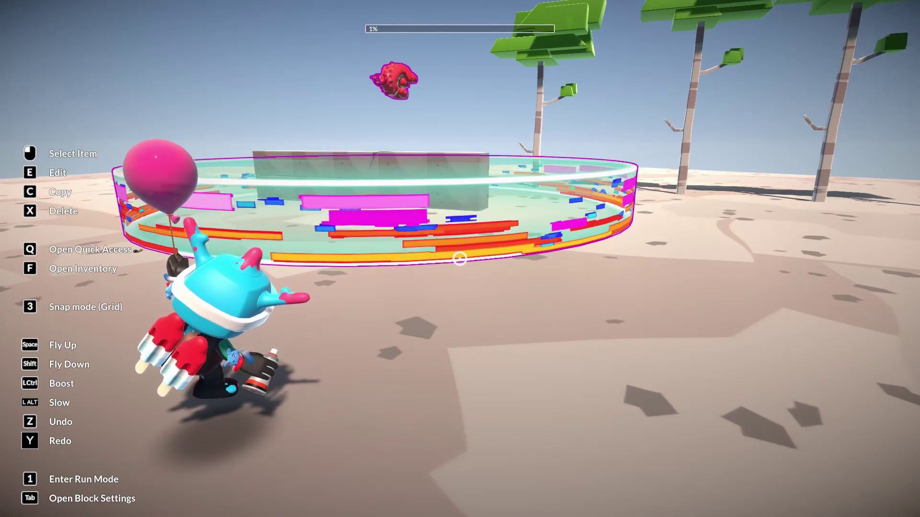
{"action": "key", "text": "f"}
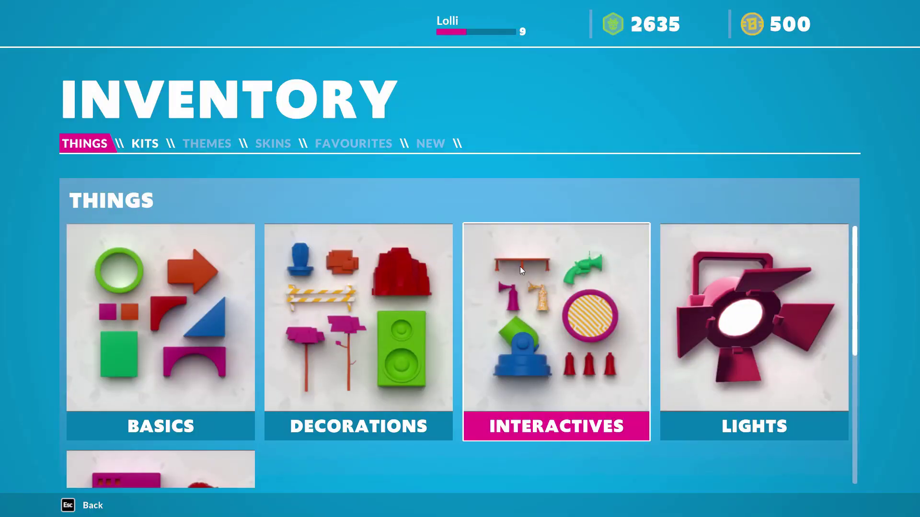
{"action": "left_click", "coordinate": [406, 314]}
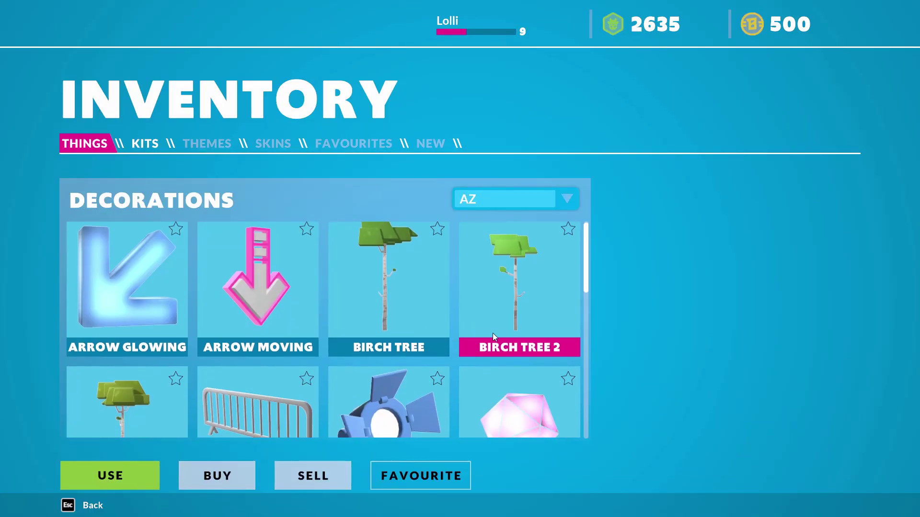
{"action": "scroll", "coordinate": [522, 361], "scroll_direction": "down", "scroll_amount": 1}
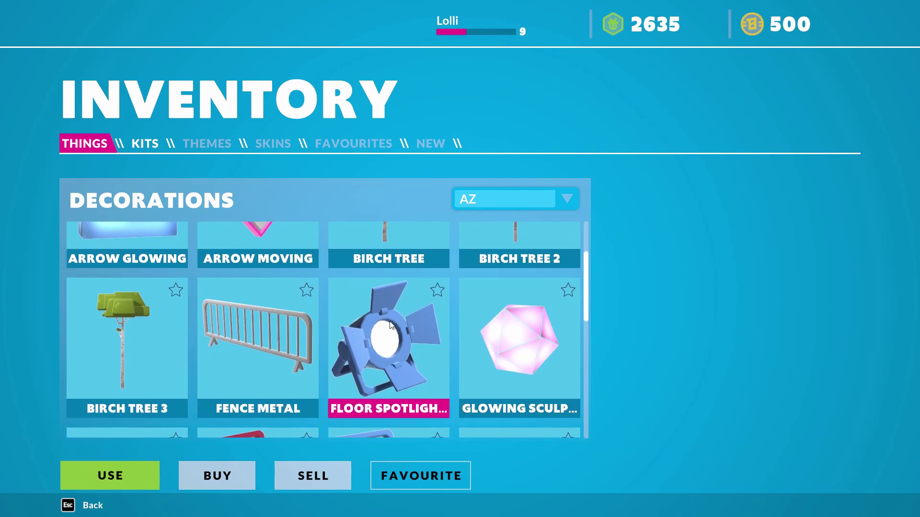
{"action": "scroll", "coordinate": [423, 295], "scroll_direction": "down", "scroll_amount": 2}
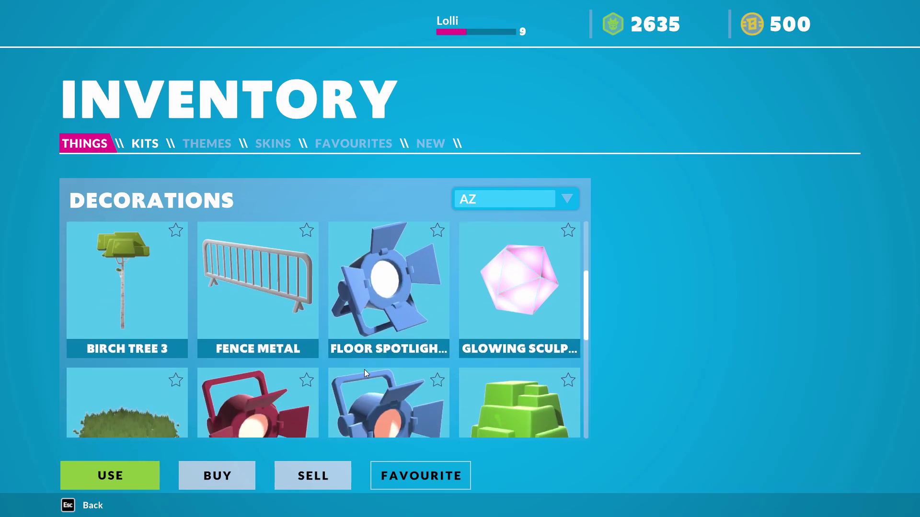
{"action": "scroll", "coordinate": [420, 340], "scroll_direction": "down", "scroll_amount": 1}
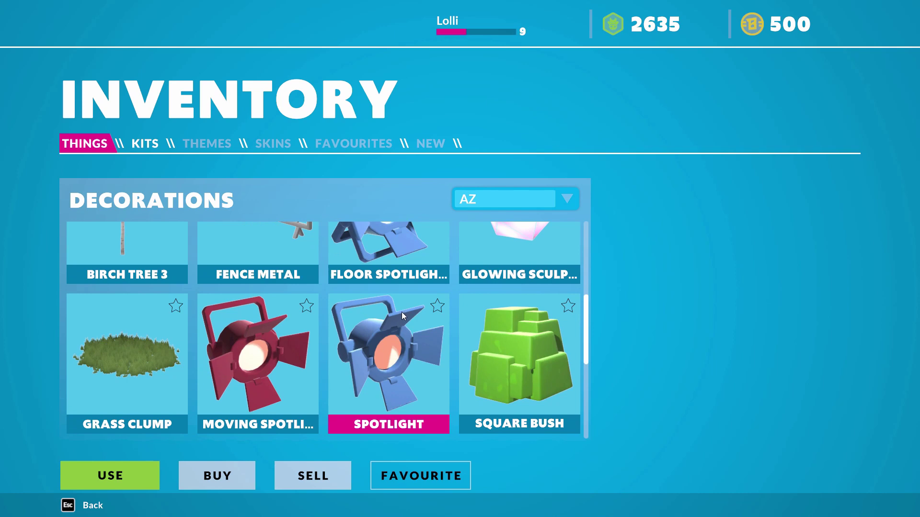
{"action": "scroll", "coordinate": [402, 307], "scroll_direction": "up", "scroll_amount": 1}
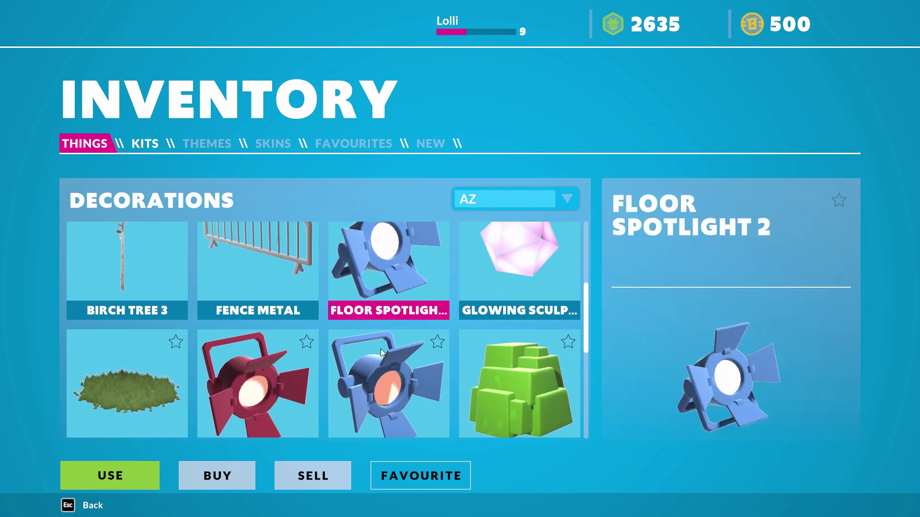
{"action": "left_click", "coordinate": [110, 476]}
Fly the floor spotlight over the arena and try to place it on top of the brick wall.
{"action": "key", "text": "w"}
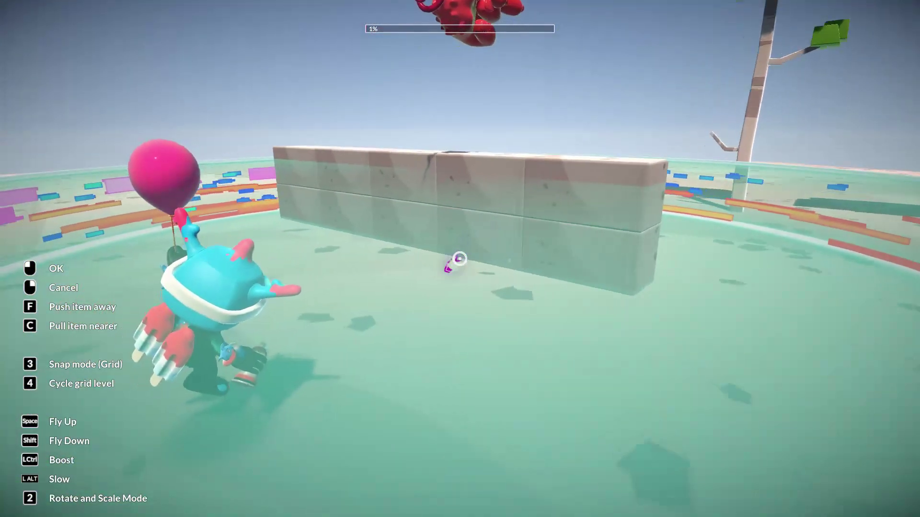
{"action": "key", "text": "s"}
{"action": "key", "text": "d"}
{"action": "key", "text": "s"}
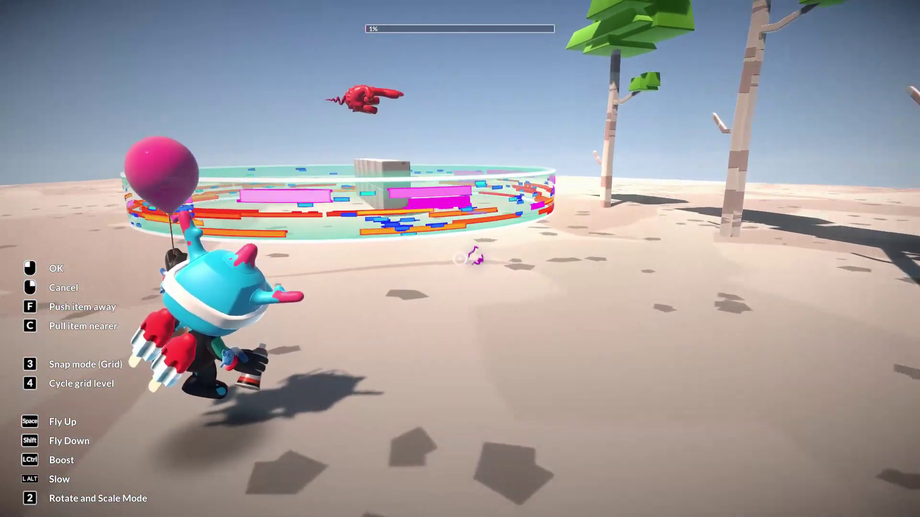
{"action": "key", "text": "w"}
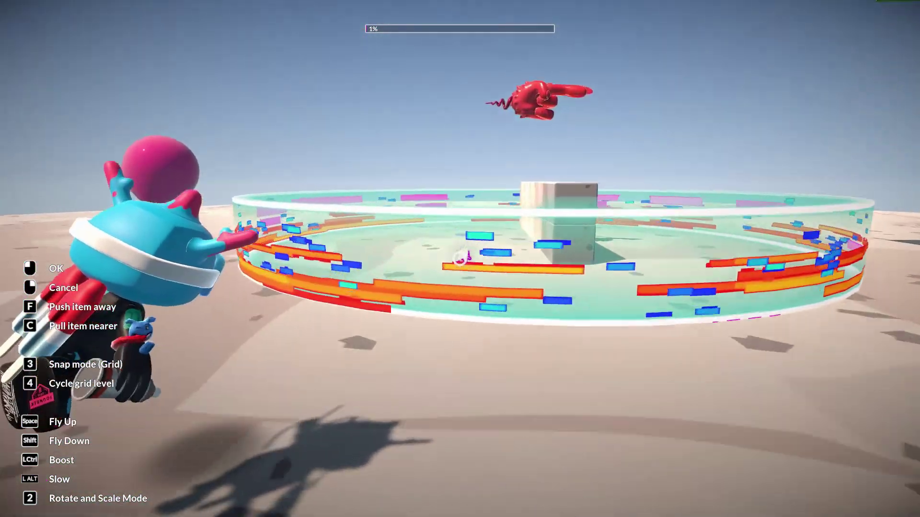
{"action": "key", "text": "s"}
{"action": "key", "text": "space"}
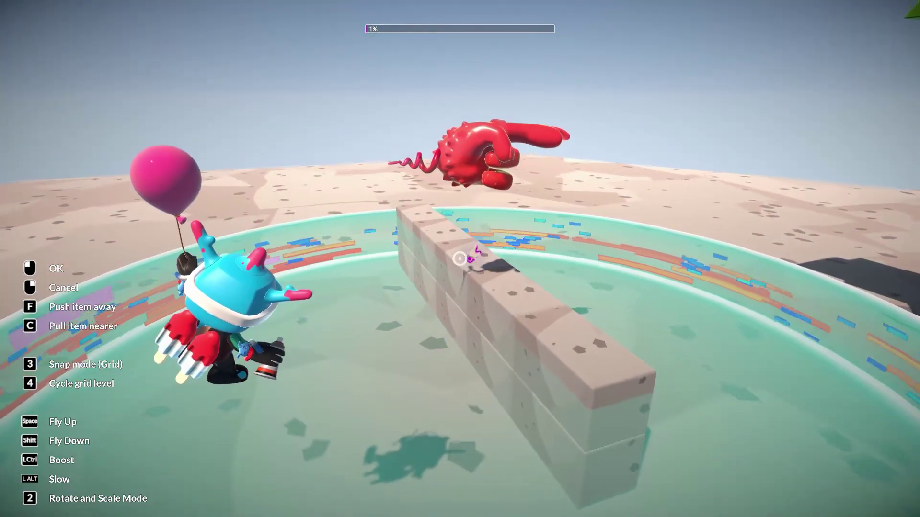
{"action": "left_click", "coordinate": [460, 258]}
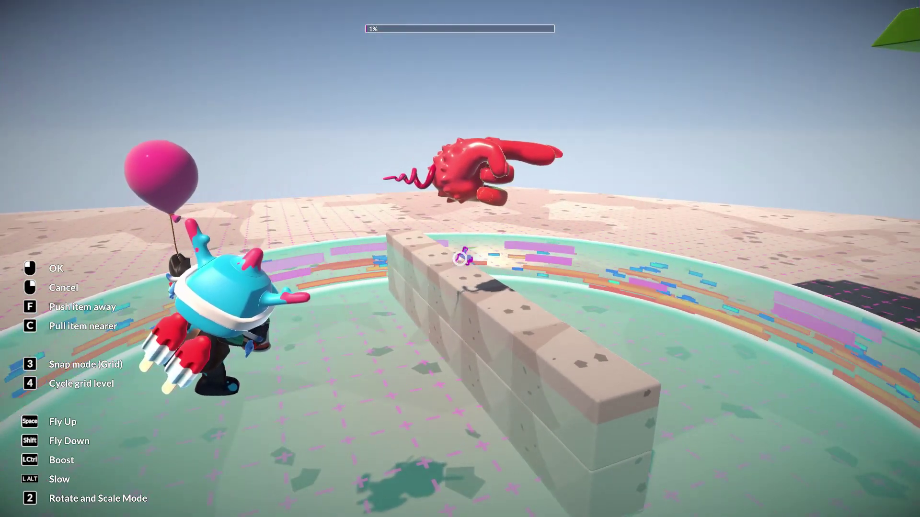
{"action": "left_click", "coordinate": [460, 258]}
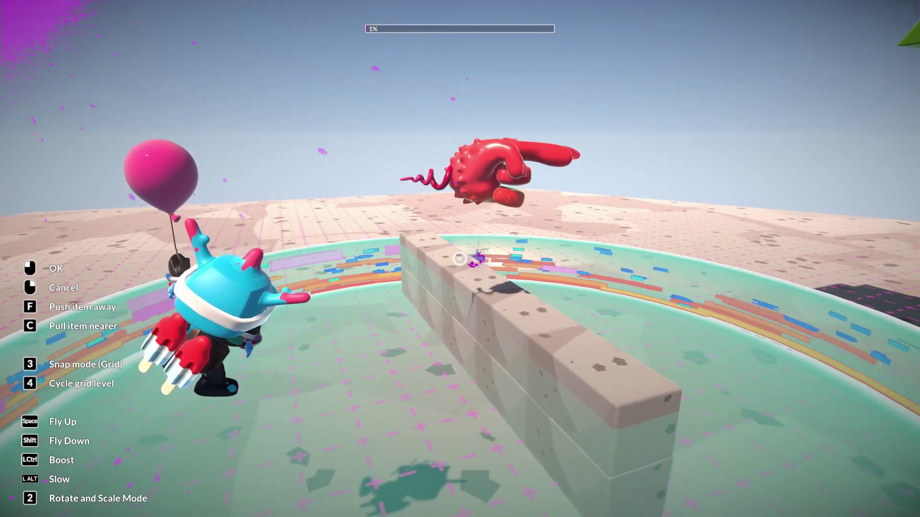
Fly the floor spotlight around the arena and place it near the brick wall.
{"action": "key", "text": "a"}
{"action": "key", "text": "s"}
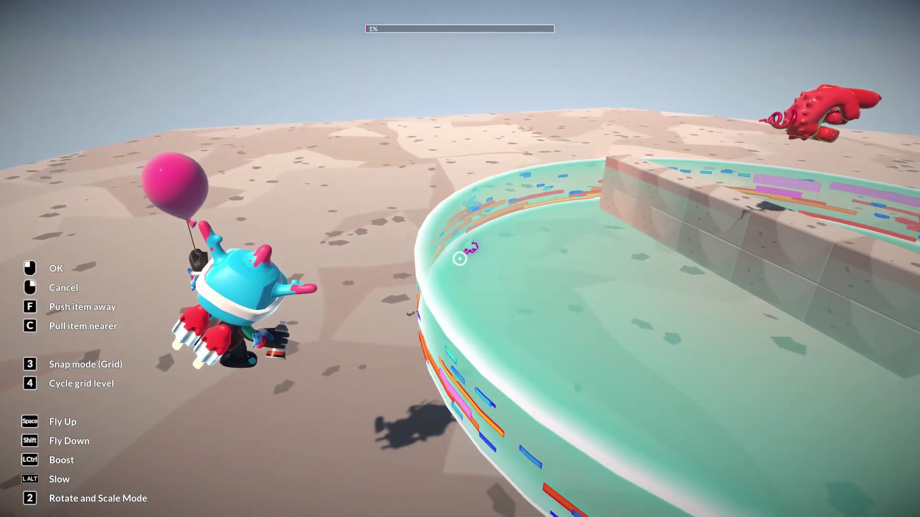
{"action": "key", "text": "s"}
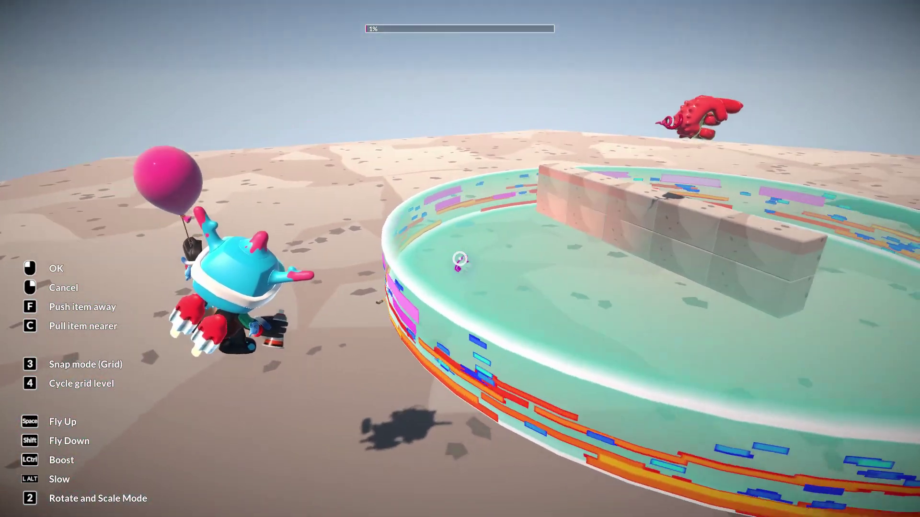
{"action": "key", "text": "w"}
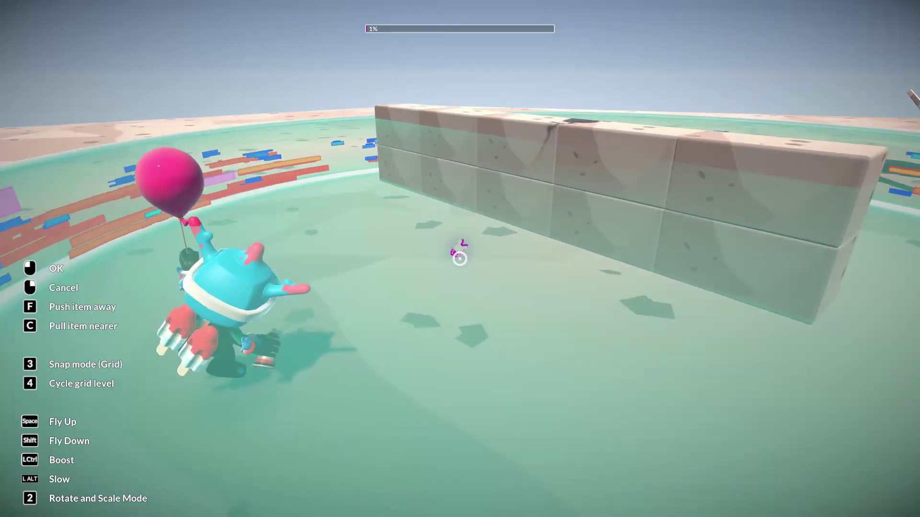
{"action": "key", "text": "a"}
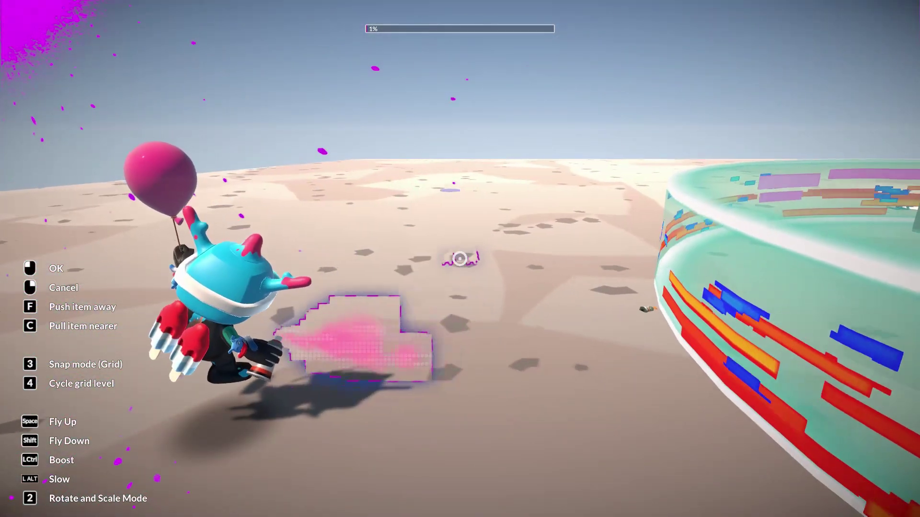
{"action": "key", "text": "s"}
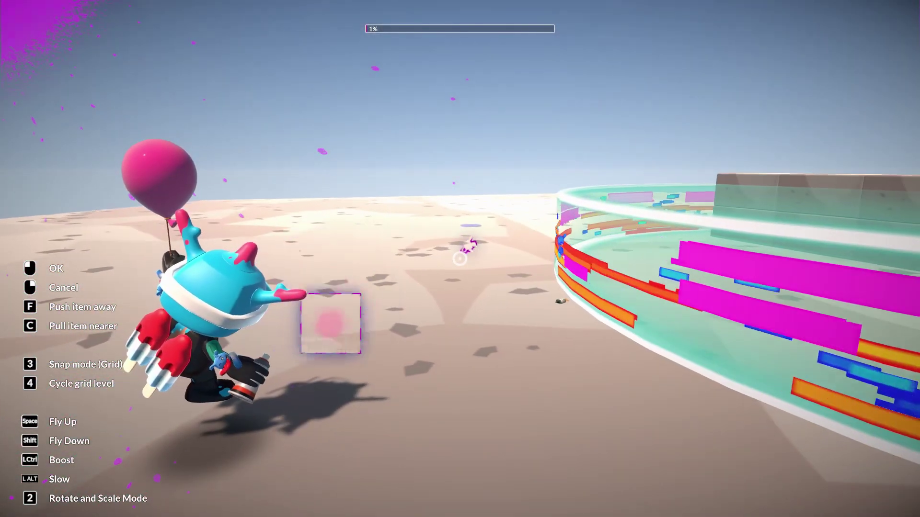
{"action": "key", "text": "d"}
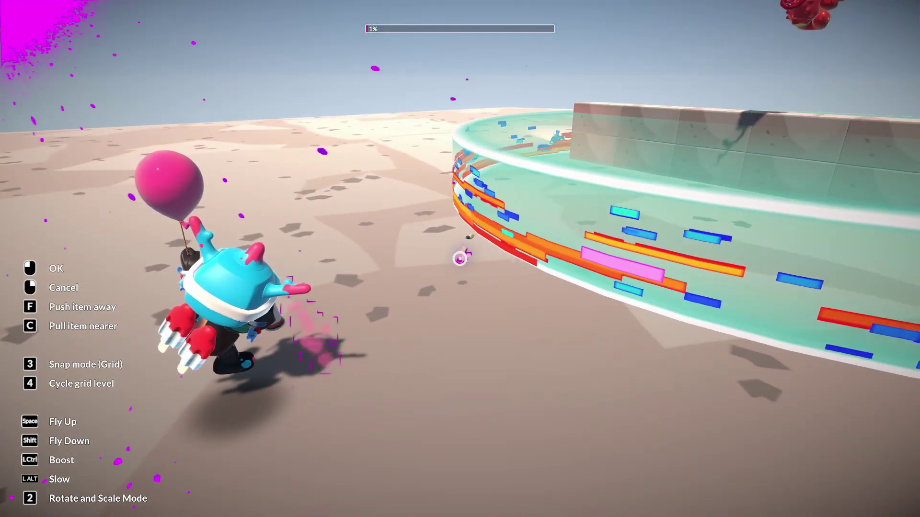
{"action": "key", "text": "w"}
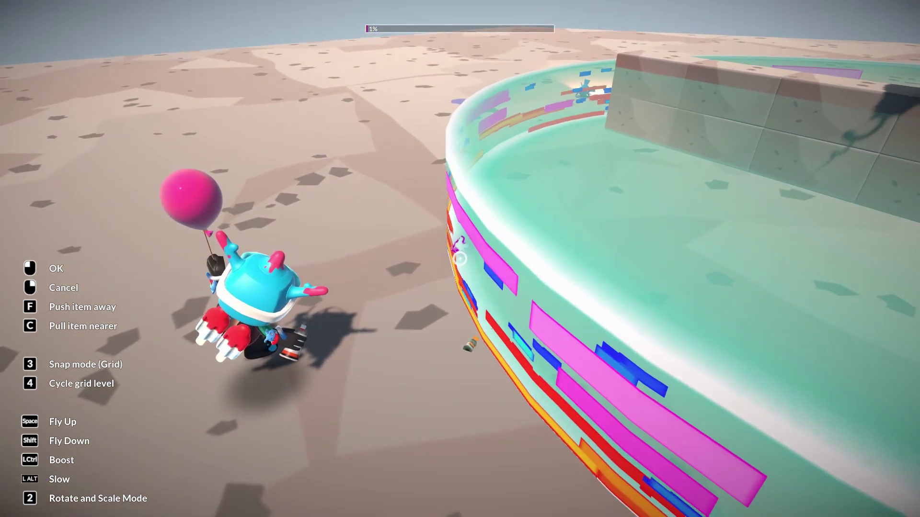
{"action": "key", "text": "s"}
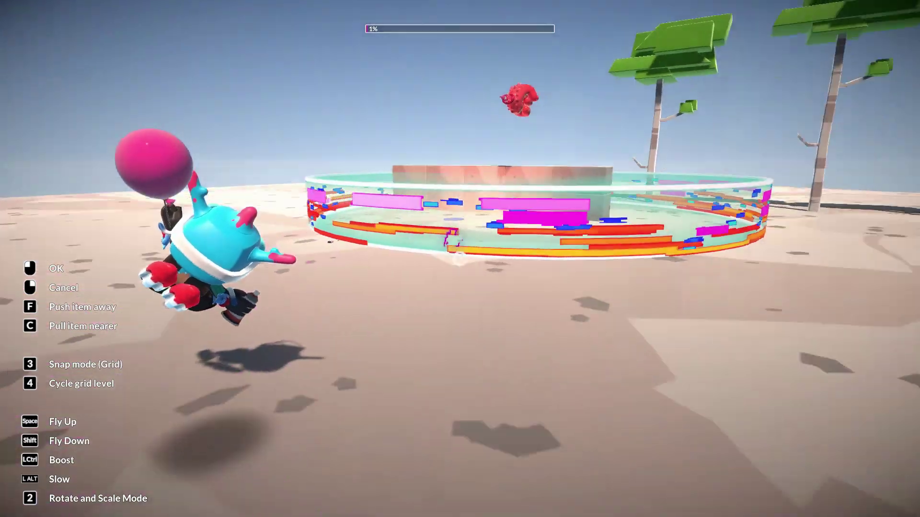
{"action": "key", "text": "d"}
{"action": "left_click", "coordinate": [459, 259]}
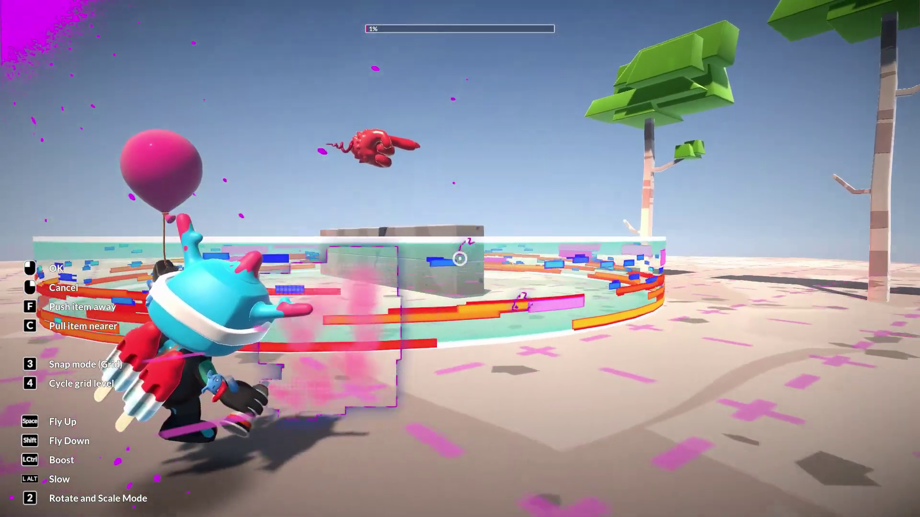
Position further floor spotlights around the arena and the row of trees, and stop placing items.
{"action": "key", "text": "w"}
{"action": "key", "text": "space"}
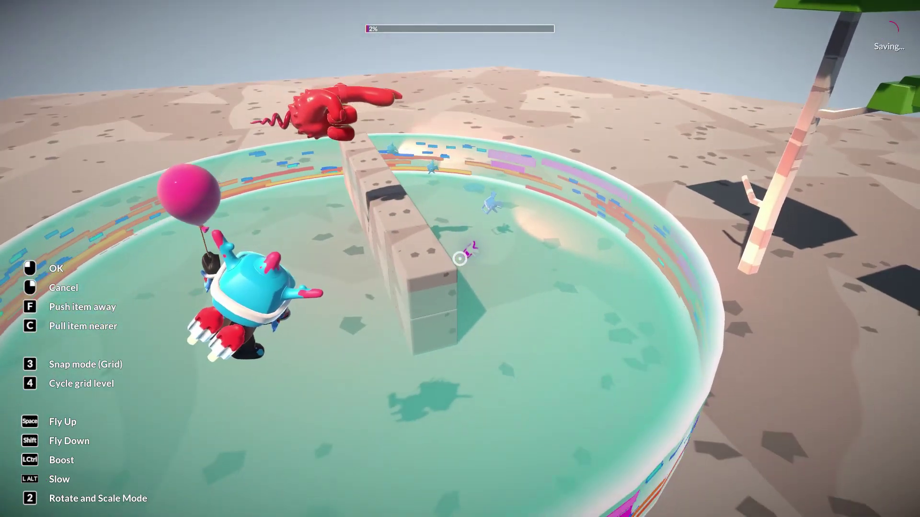
{"action": "key", "text": "d"}
{"action": "key", "text": "a"}
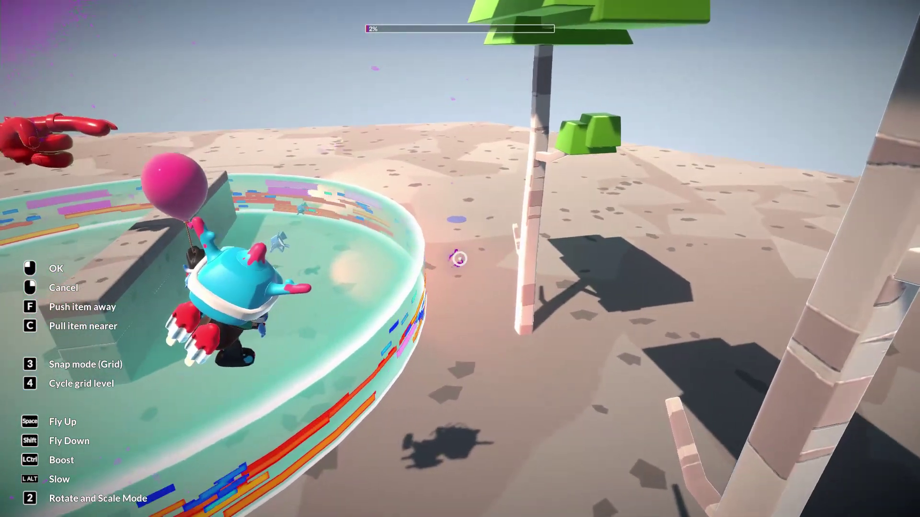
{"action": "key", "text": "space"}
{"action": "key", "text": "a"}
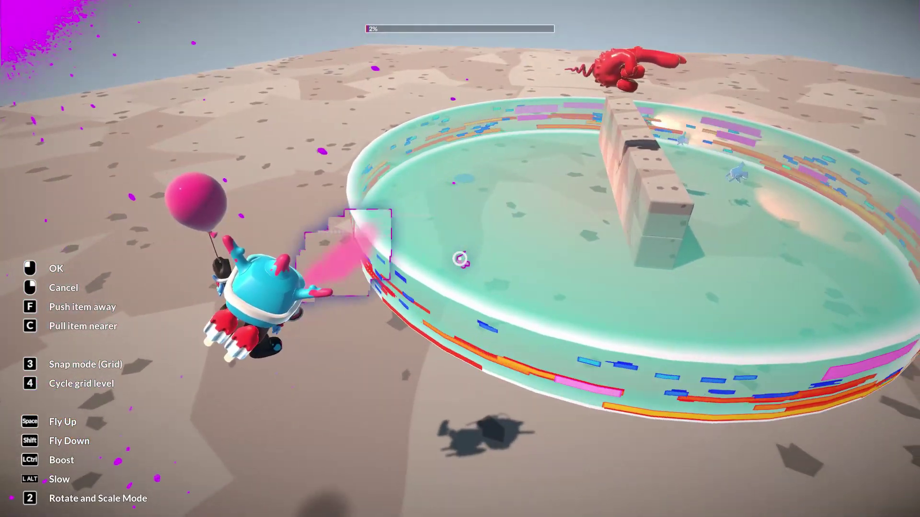
{"action": "key", "text": "a"}
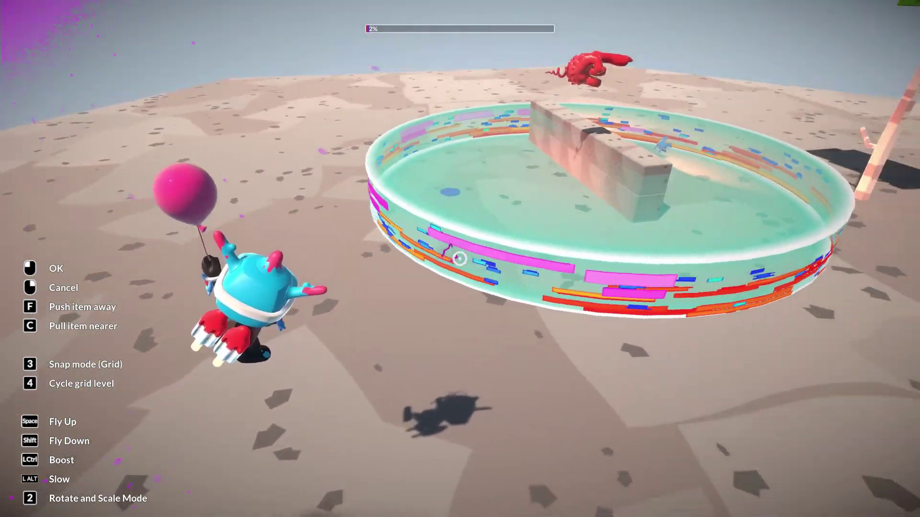
{"action": "key", "text": "d"}
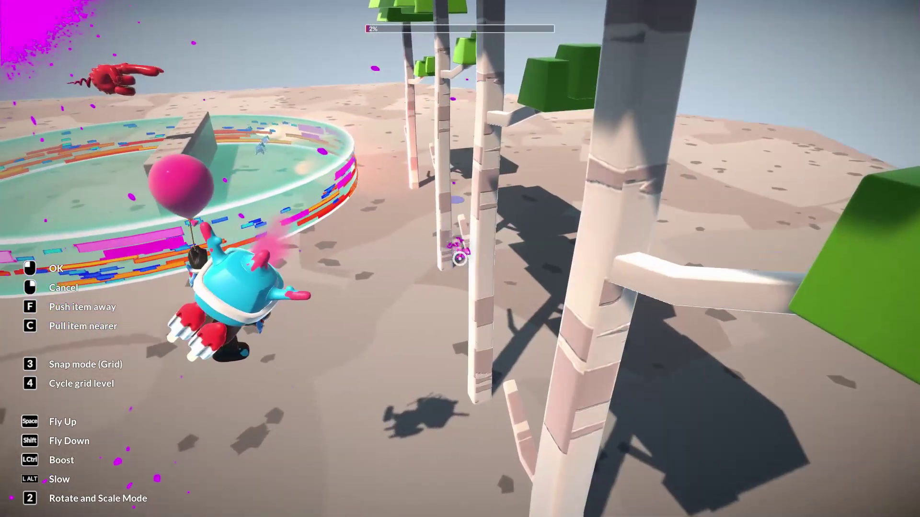
{"action": "key", "text": "a"}
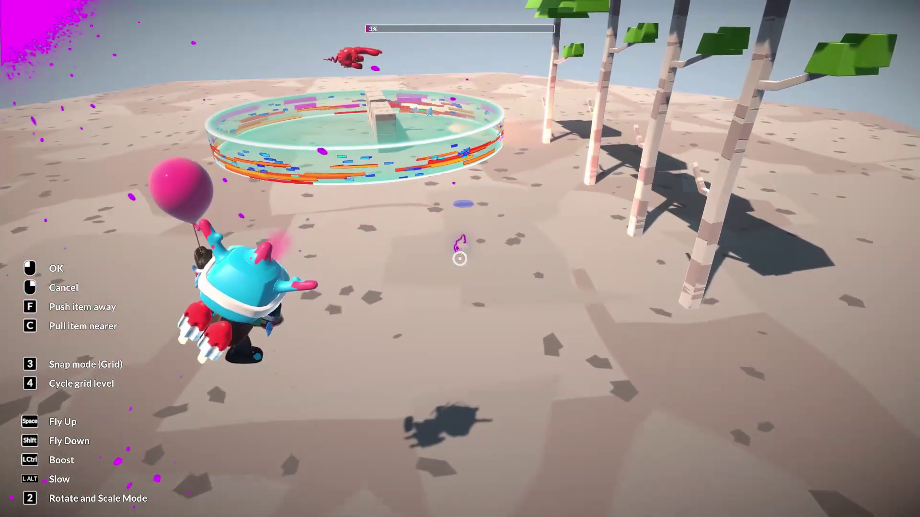
{"action": "key", "text": "w"}
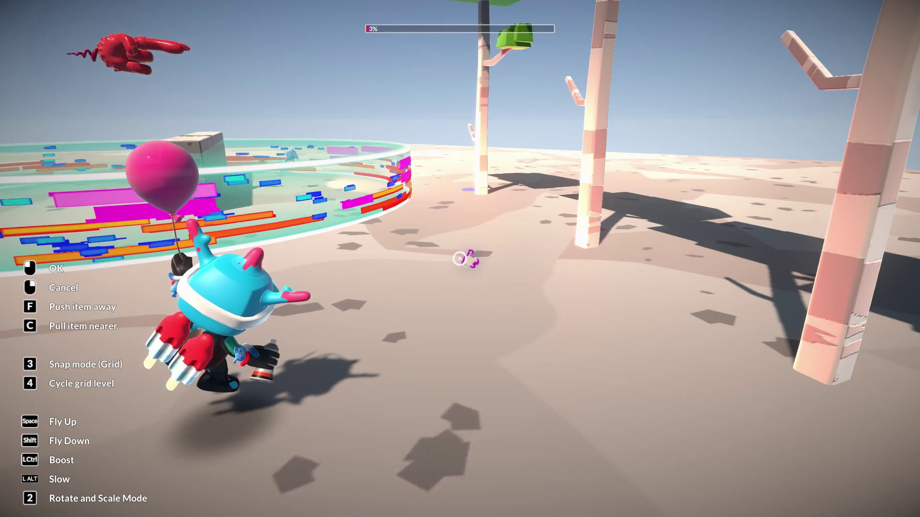
{"action": "right_click", "coordinate": [459, 259]}
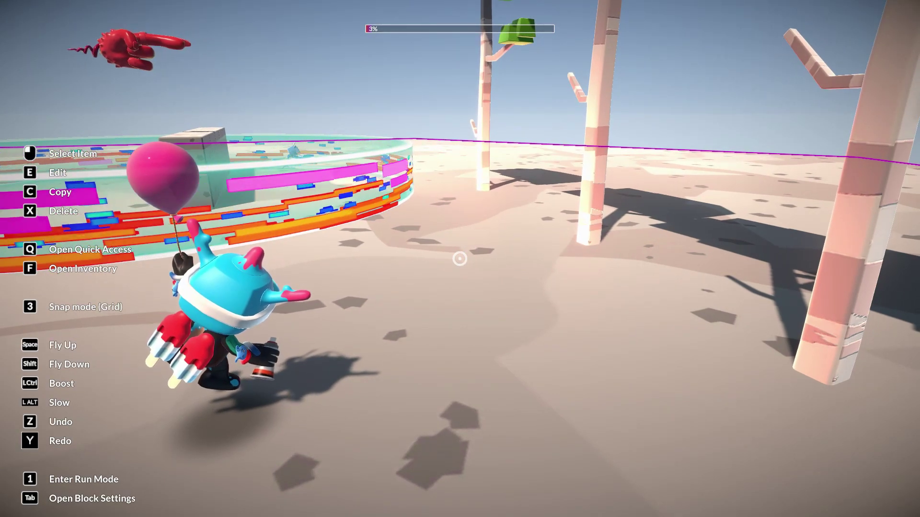
Enter Run Mode and walk Blanko in and out of the arena through its transparent boundary with interactives off.
{"action": "key", "text": "1"}
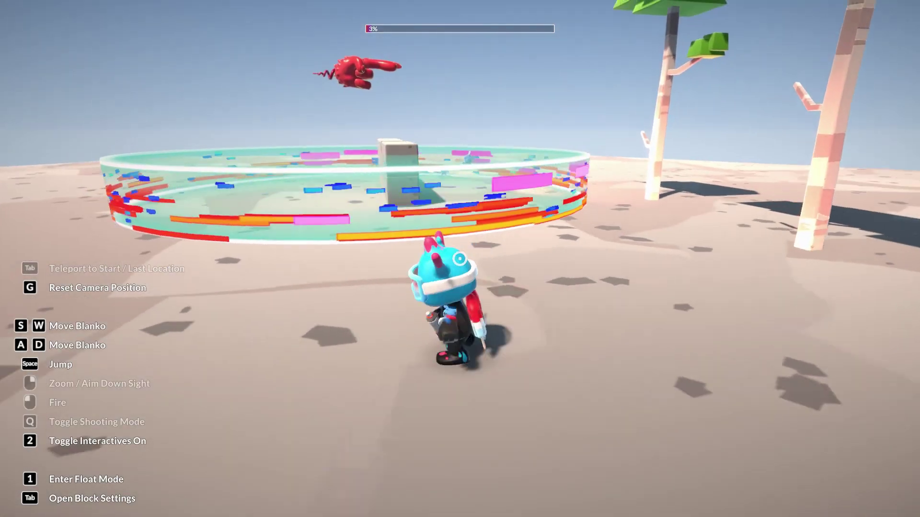
{"action": "key", "text": "w"}
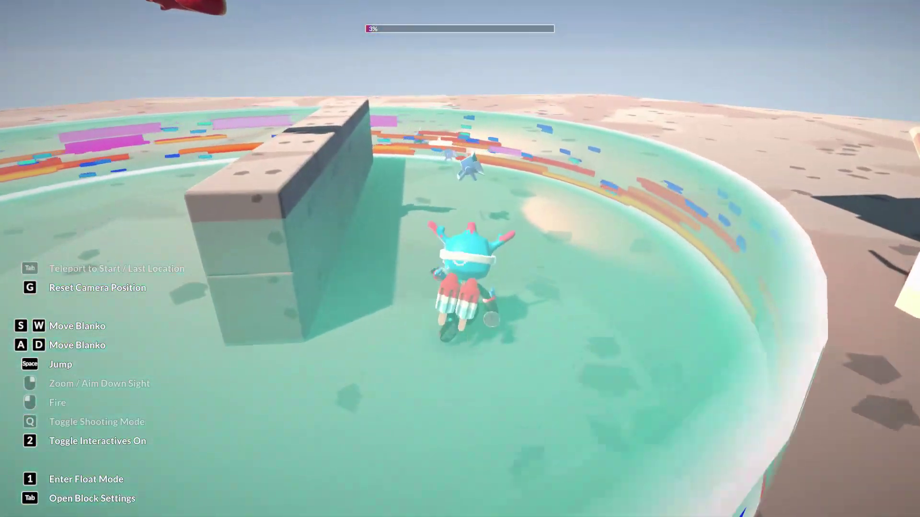
{"action": "key", "text": "d"}
{"action": "key", "text": "s"}
{"action": "key", "text": "a"}
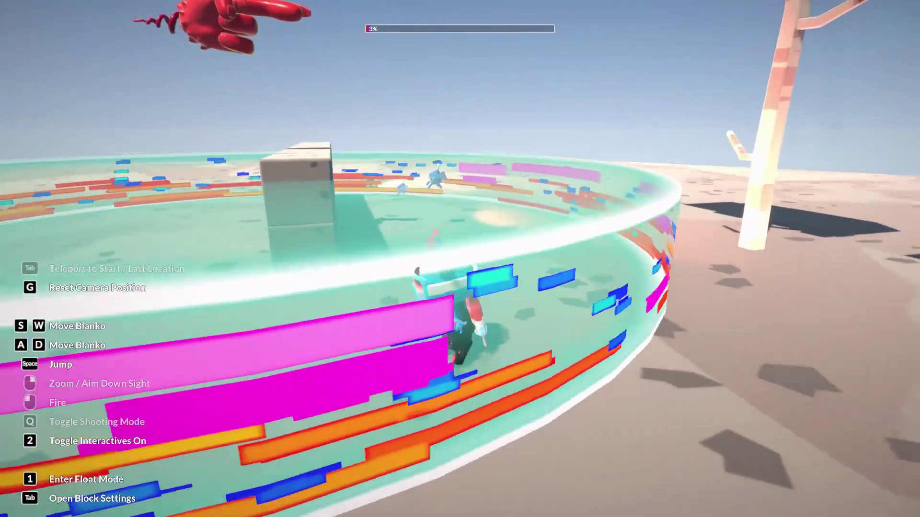
{"action": "key", "text": "s"}
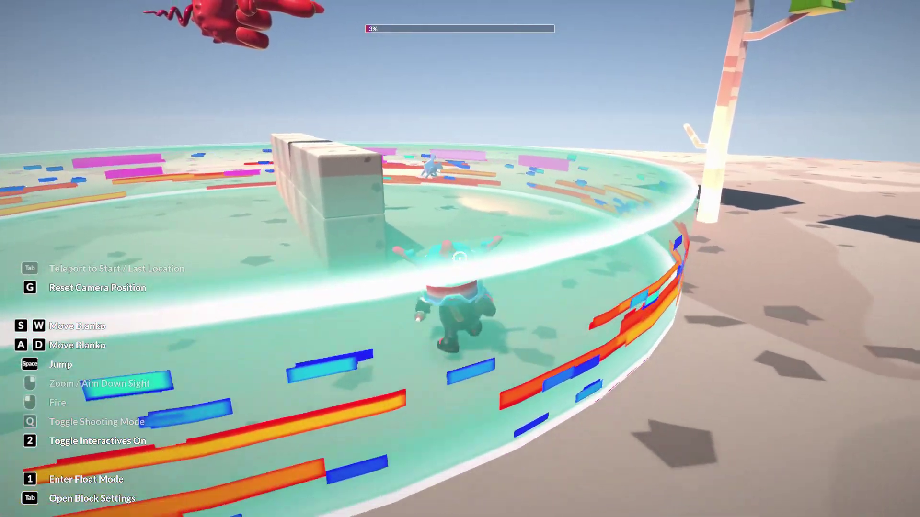
{"action": "key", "text": "s"}
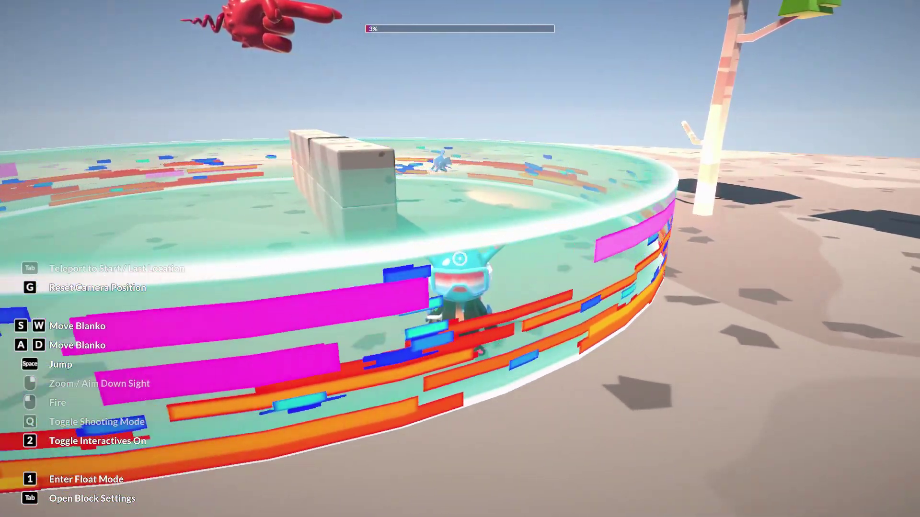
{"action": "key", "text": "s"}
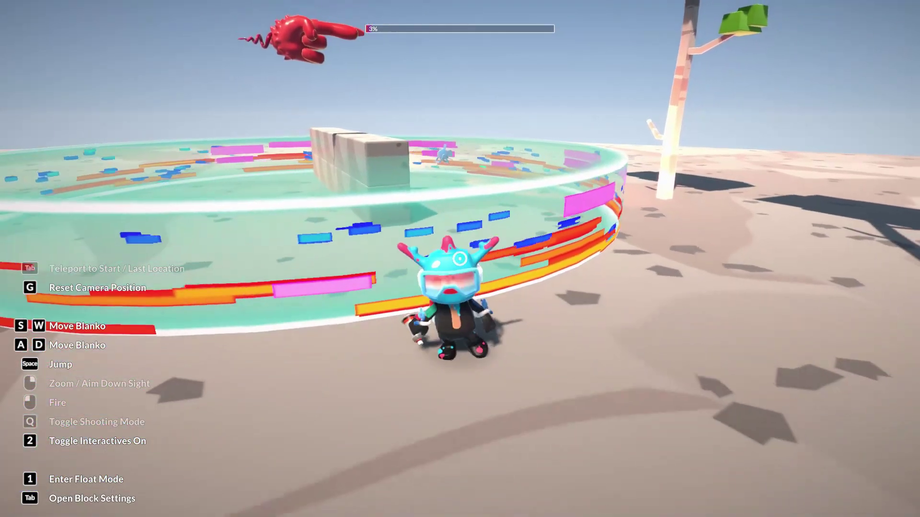
{"action": "key", "text": "w"}
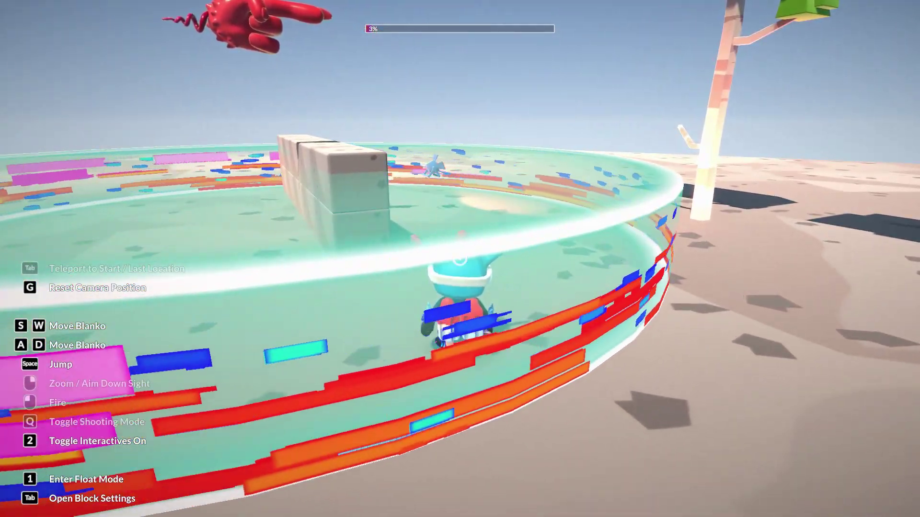
{"action": "key", "text": "d"}
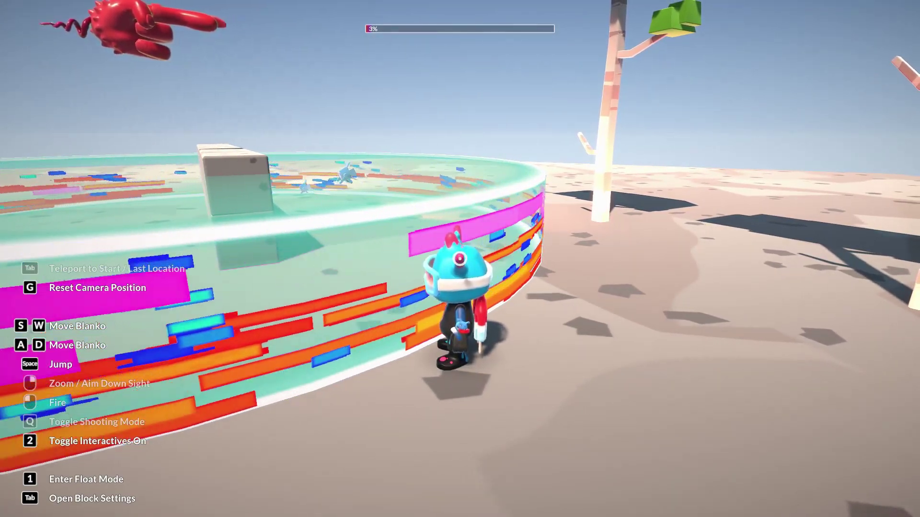
{"action": "key", "text": "a"}
{"action": "key", "text": "s"}
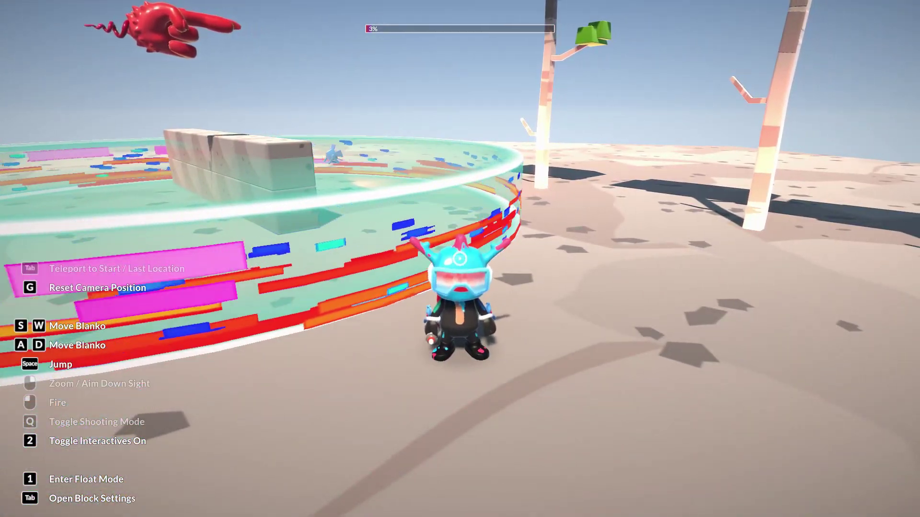
{"action": "key", "text": "w"}
Toggle interactives on and run past the brick wall and the trees to check the spotlights at night.
{"action": "key", "text": "1"}
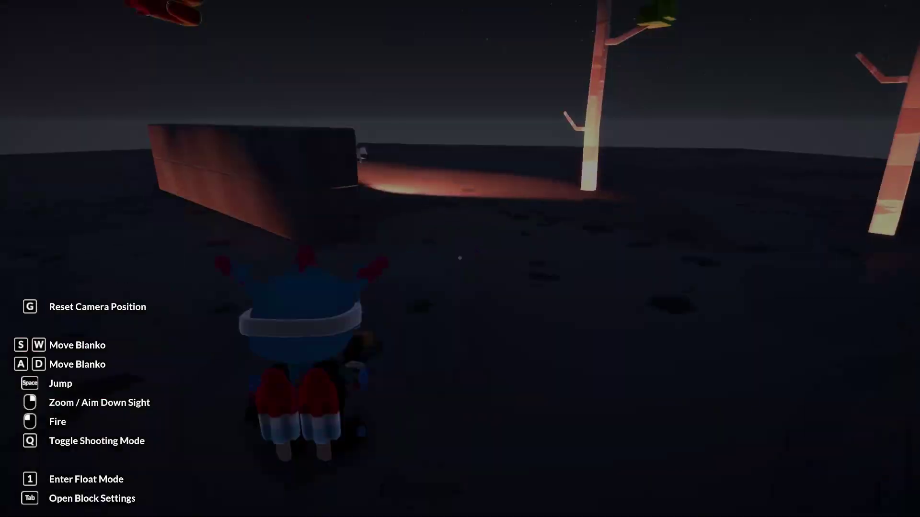
{"action": "key", "text": "1"}
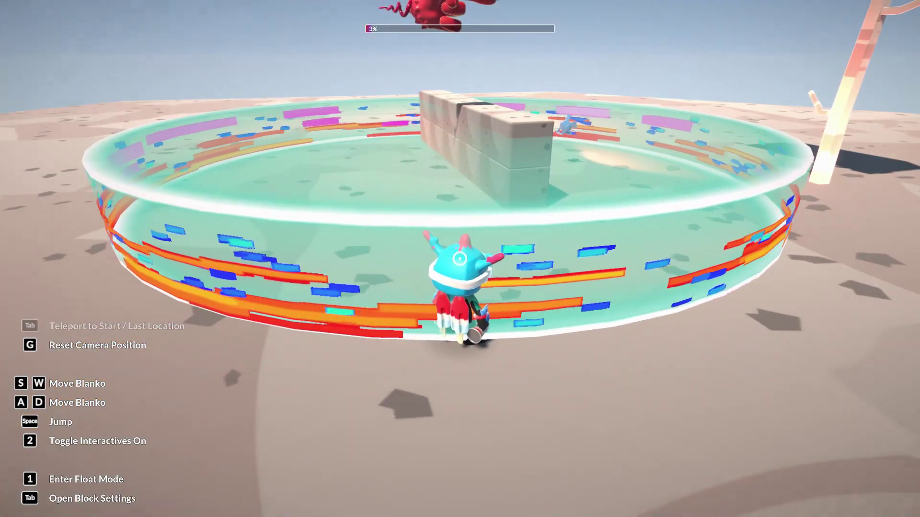
{"action": "key", "text": "2"}
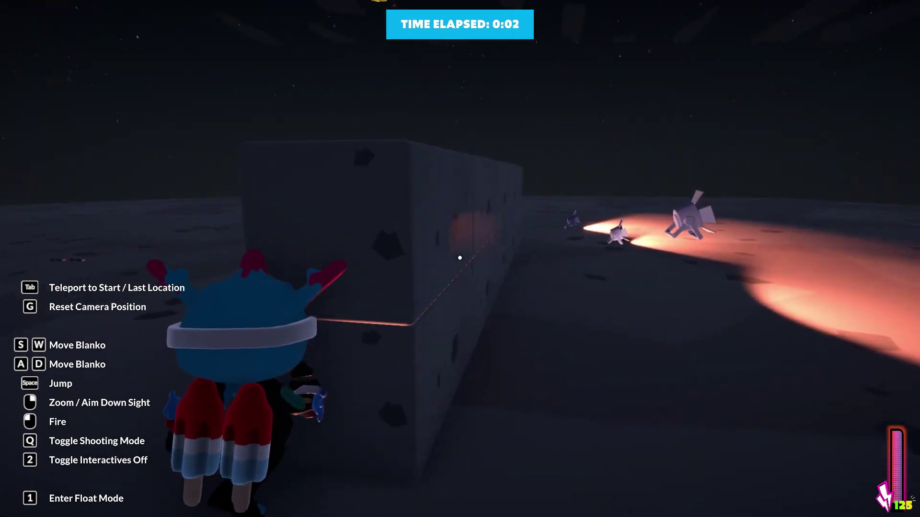
{"action": "key", "text": "w"}
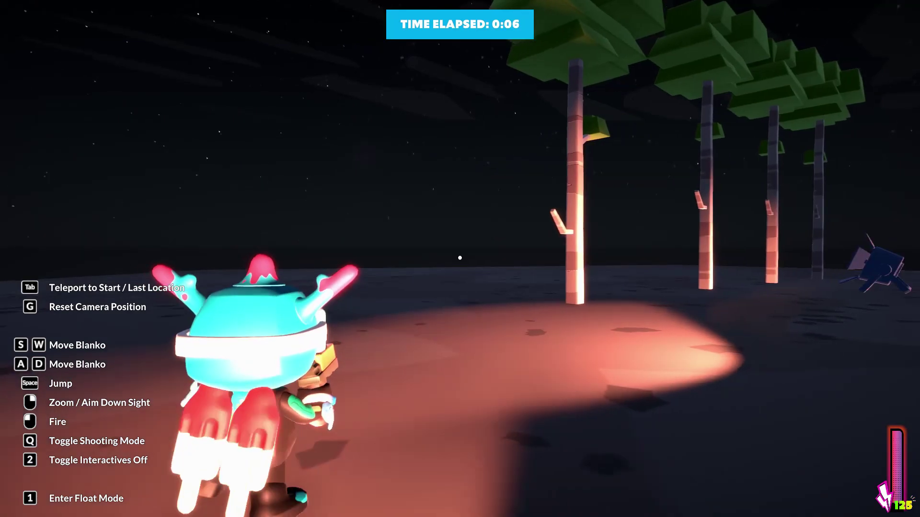
{"action": "key", "text": "w"}
{"action": "key", "text": "w"}
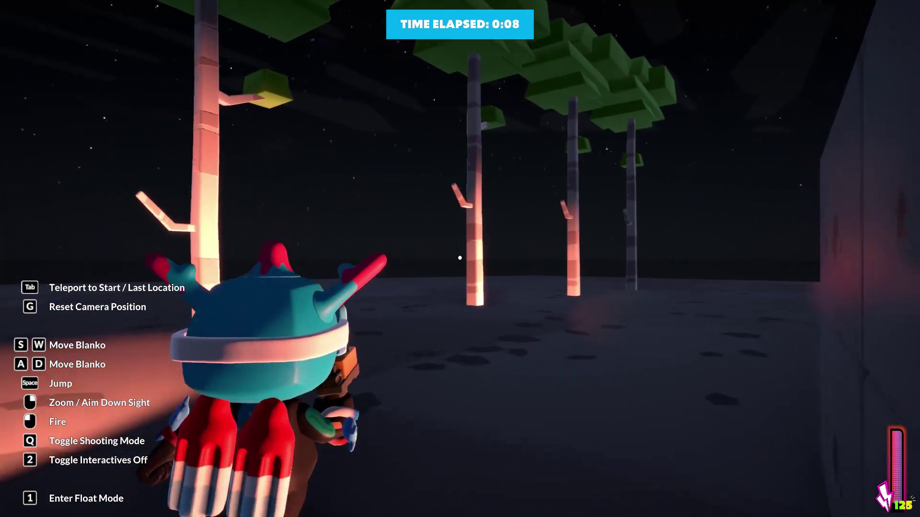
{"action": "key", "text": "w"}
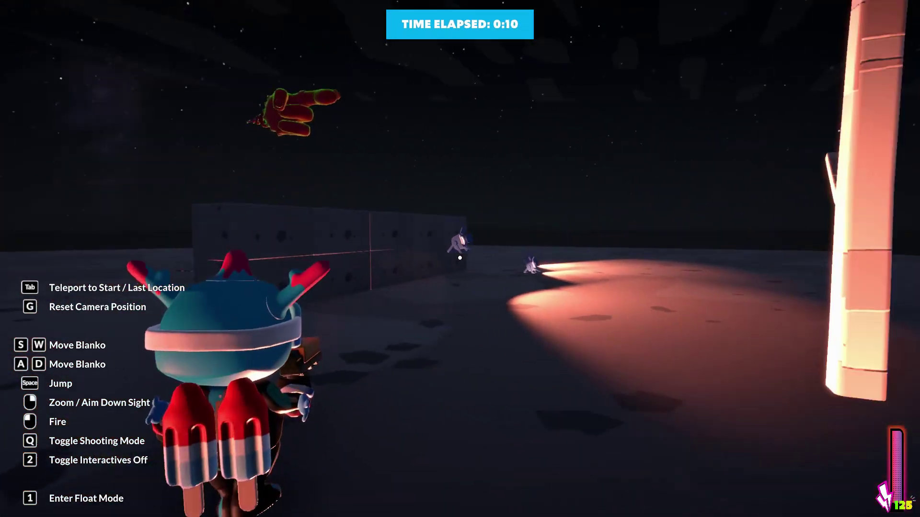
Fire the weapon towards the spotlit trees and return to Float Mode.
{"action": "key", "text": "s"}
{"action": "left_click", "coordinate": [460, 257]}
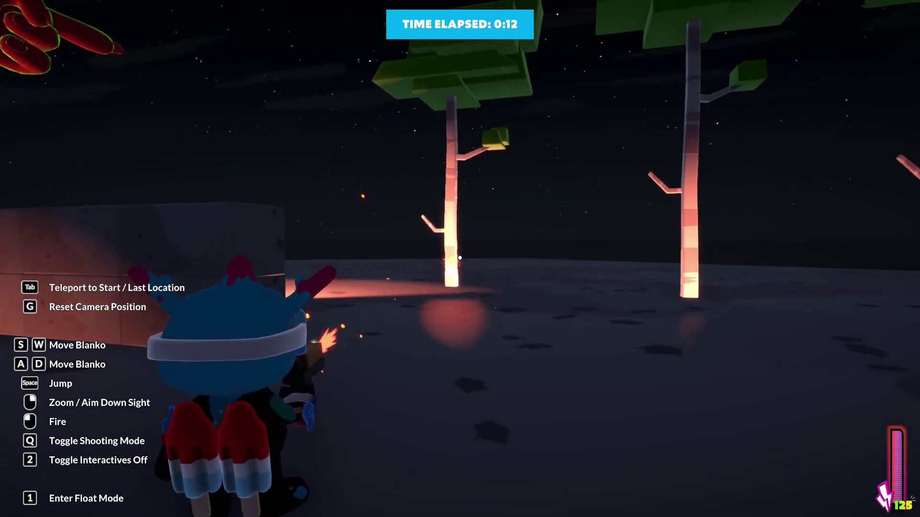
{"action": "key", "text": "a"}
{"action": "left_click", "coordinate": [460, 258]}
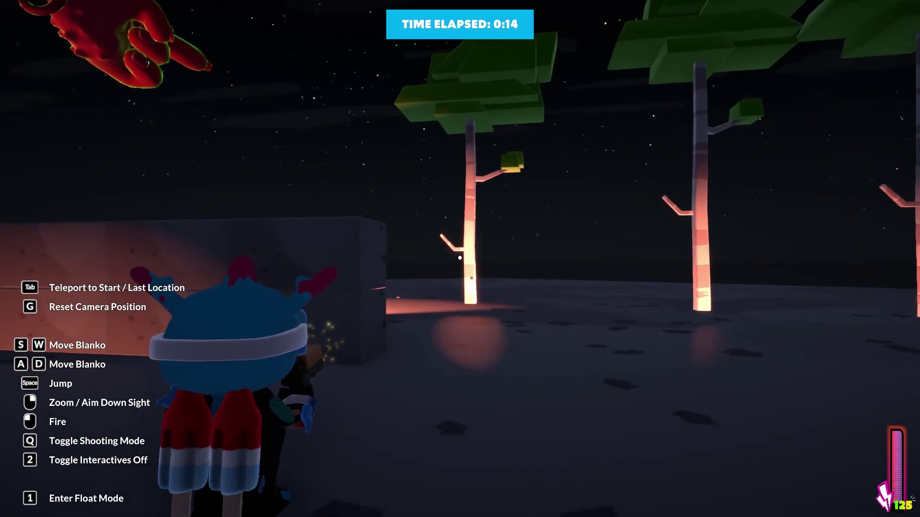
{"action": "key", "text": "s"}
{"action": "key", "text": "1"}
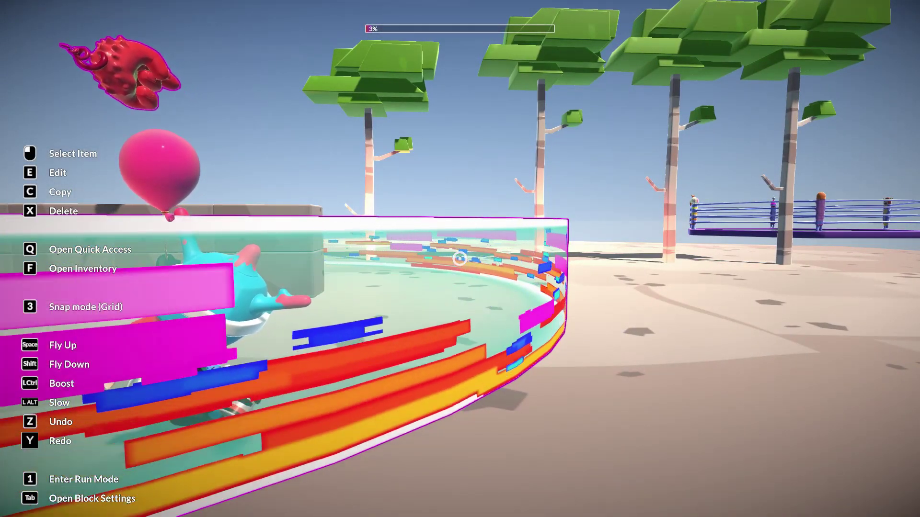
Choose the Arrow Glowing item from the inventory's Lights category for placement.
{"action": "key", "text": "f"}
{"action": "left_click", "coordinate": [719, 266]}
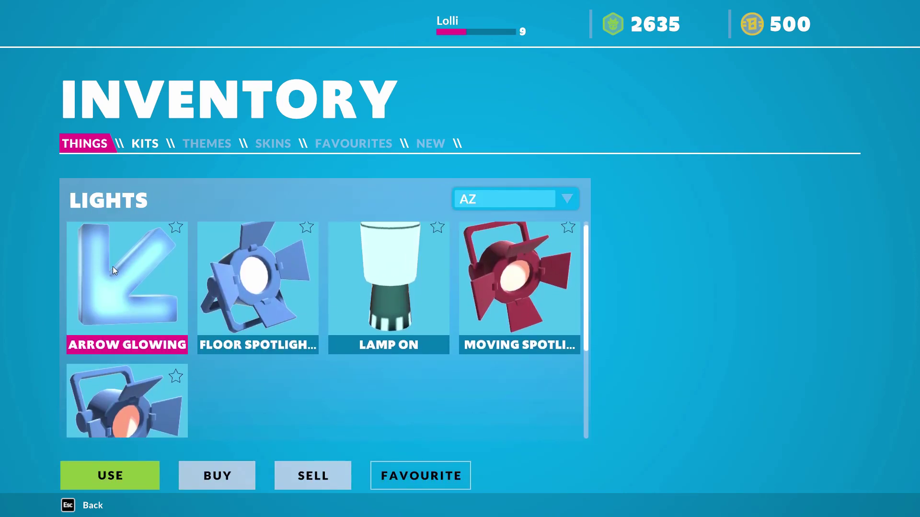
{"action": "left_click", "coordinate": [131, 271]}
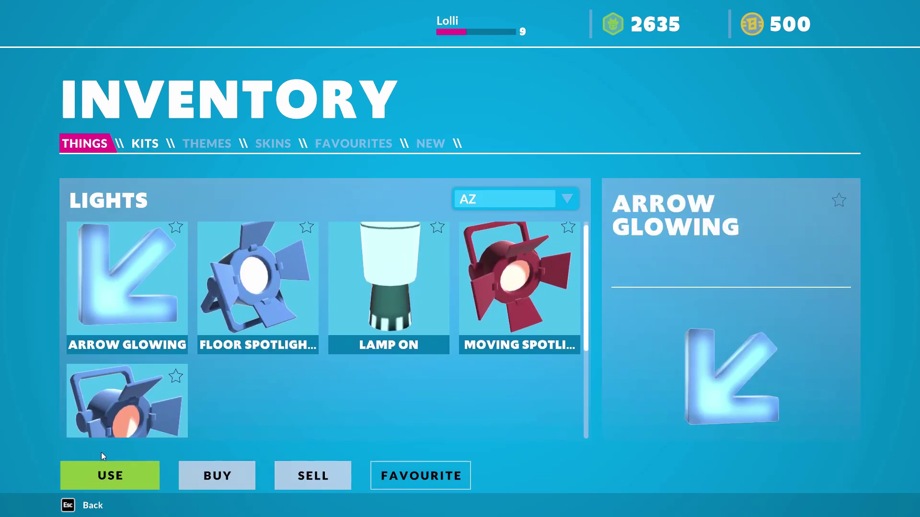
{"action": "left_click", "coordinate": [105, 476]}
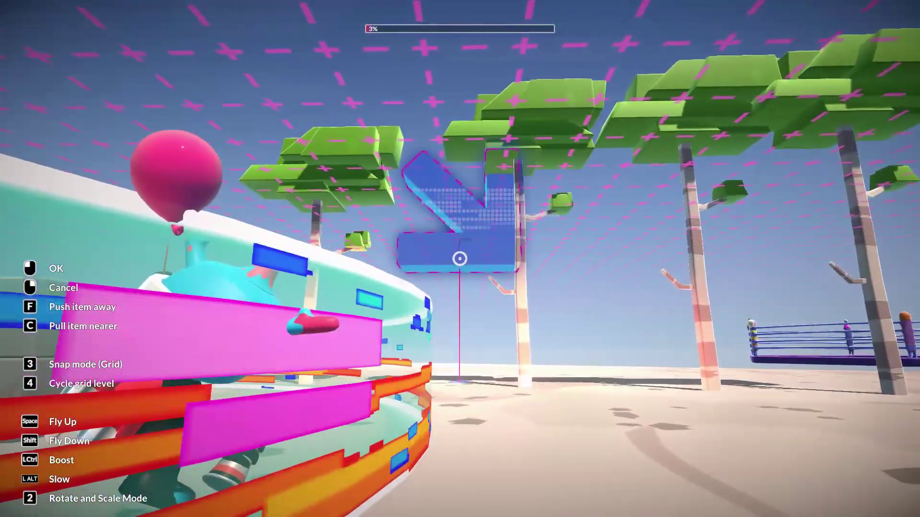
Place glowing arrows in the air above the arena and behind the row of trees, and stop placing items.
{"action": "left_click", "coordinate": [460, 259]}
{"action": "key", "text": "d"}
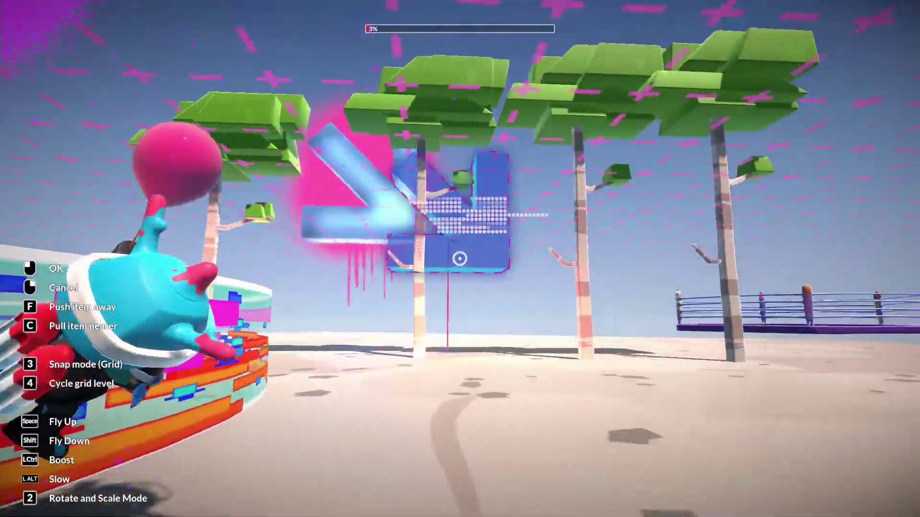
{"action": "left_click", "coordinate": [459, 259]}
{"action": "key", "text": "a"}
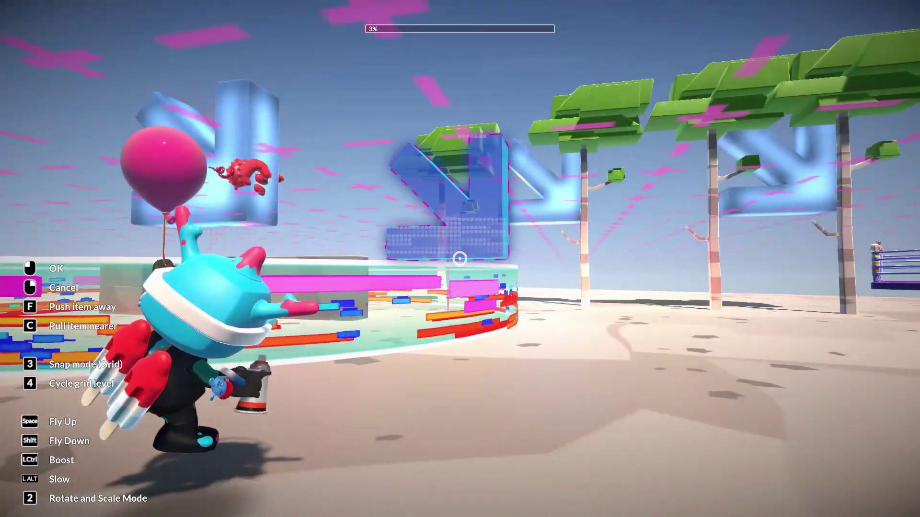
{"action": "key", "text": "2"}
{"action": "right_click", "coordinate": [459, 259]}
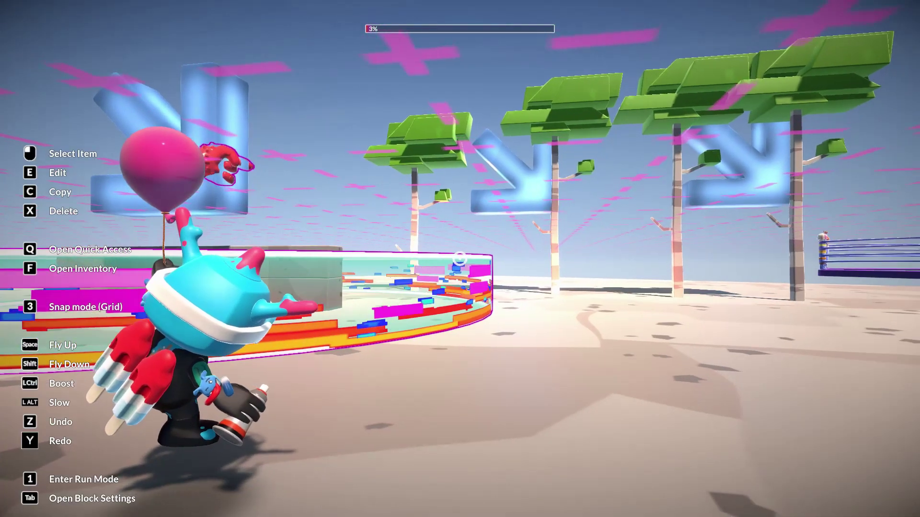
Test the glowing arrows at night in Run Mode with interactives on, and return to Float Mode.
{"action": "key", "text": "1"}
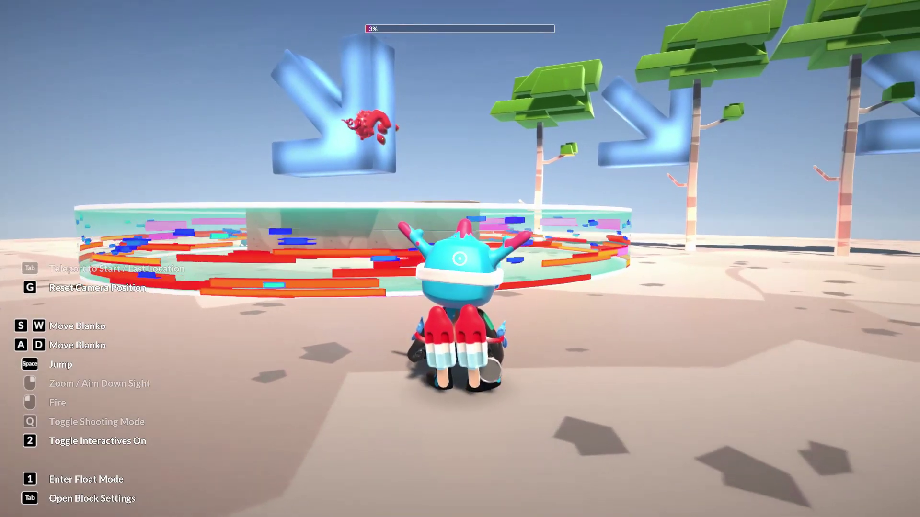
{"action": "key", "text": "2"}
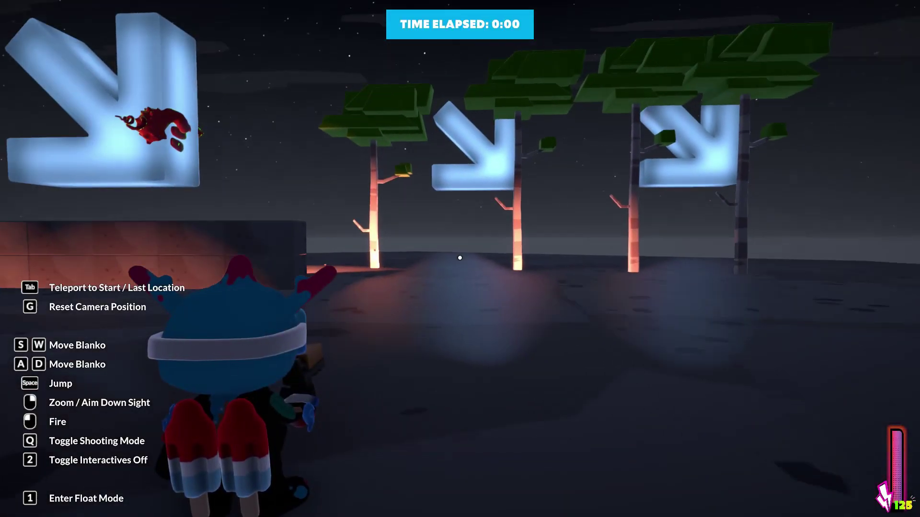
{"action": "key", "text": "w"}
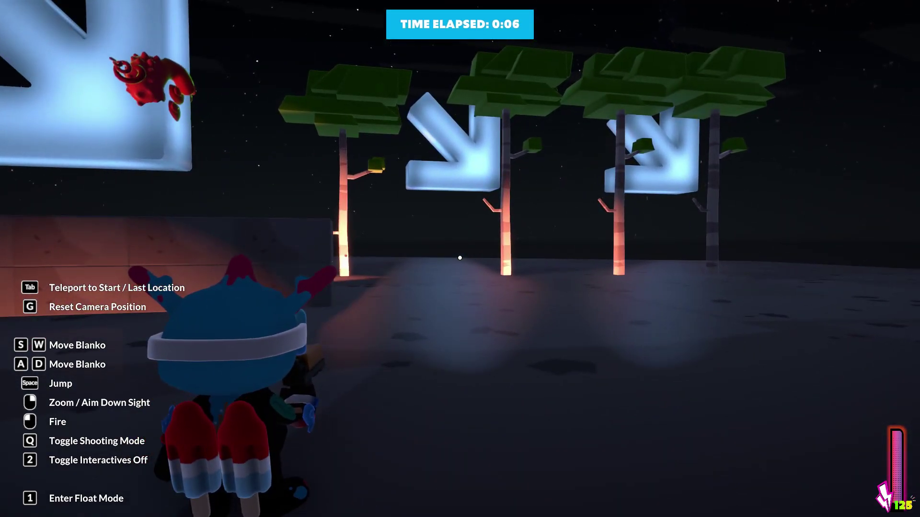
{"action": "key", "text": "1"}
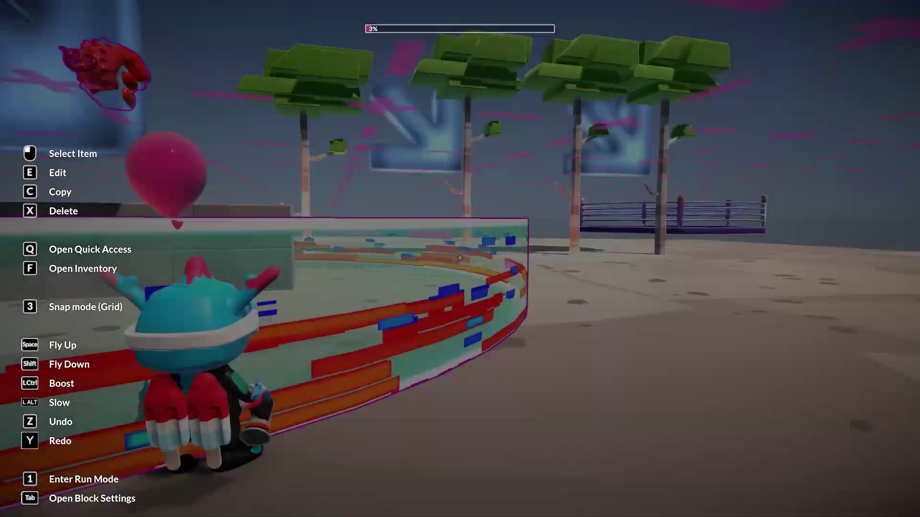
Choose the Castle Tower item from the inventory's Structures category for placement.
{"action": "key", "text": "f"}
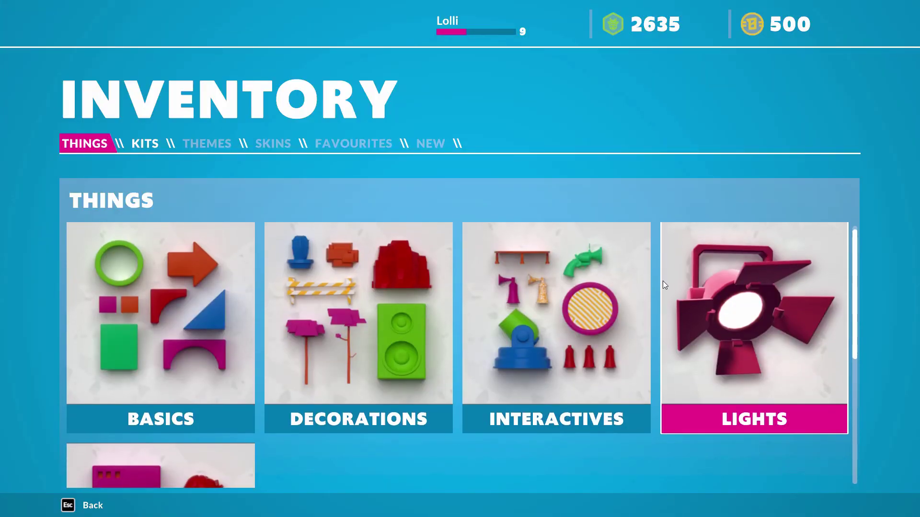
{"action": "scroll", "coordinate": [268, 310], "scroll_direction": "down", "scroll_amount": 2}
{"action": "scroll", "coordinate": [231, 304], "scroll_direction": "down", "scroll_amount": 2}
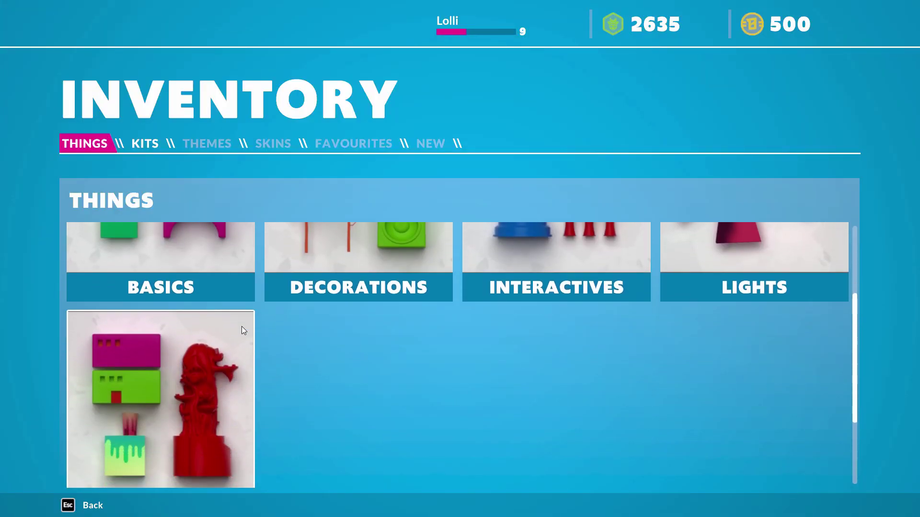
{"action": "left_click", "coordinate": [234, 331]}
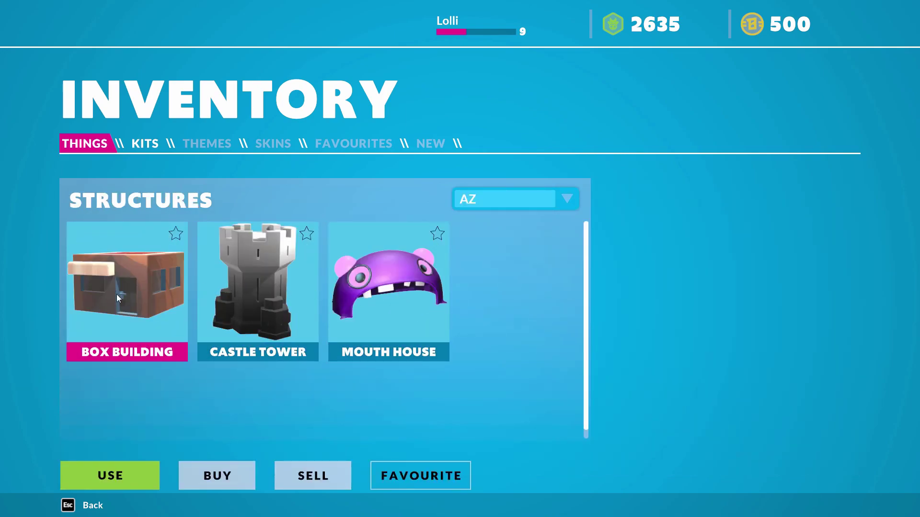
{"action": "left_click", "coordinate": [249, 276]}
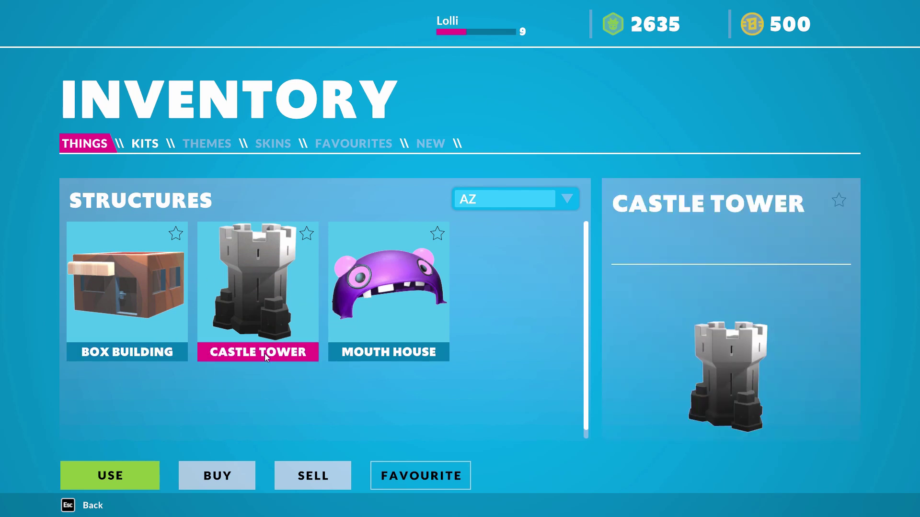
{"action": "left_click", "coordinate": [141, 471]}
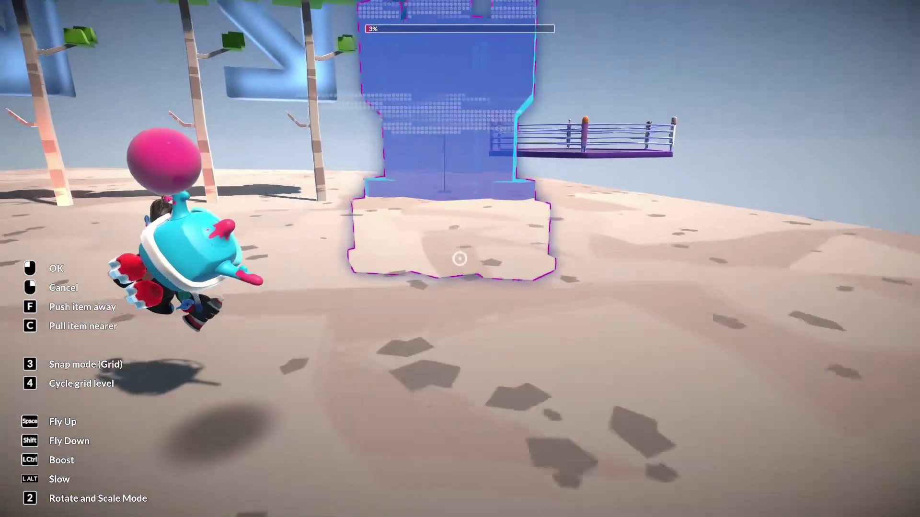
Place castle towers on the ground at the end of the row of trees.
{"action": "left_click", "coordinate": [460, 258]}
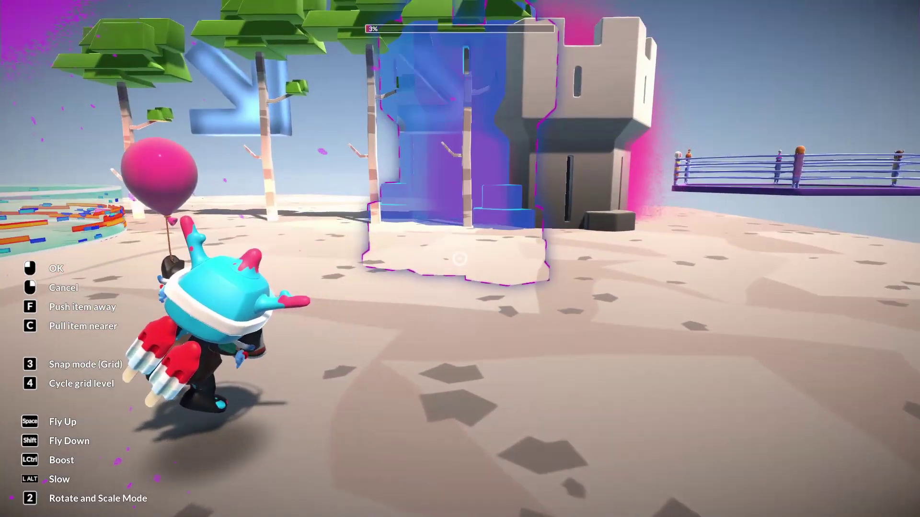
{"action": "key", "text": "d"}
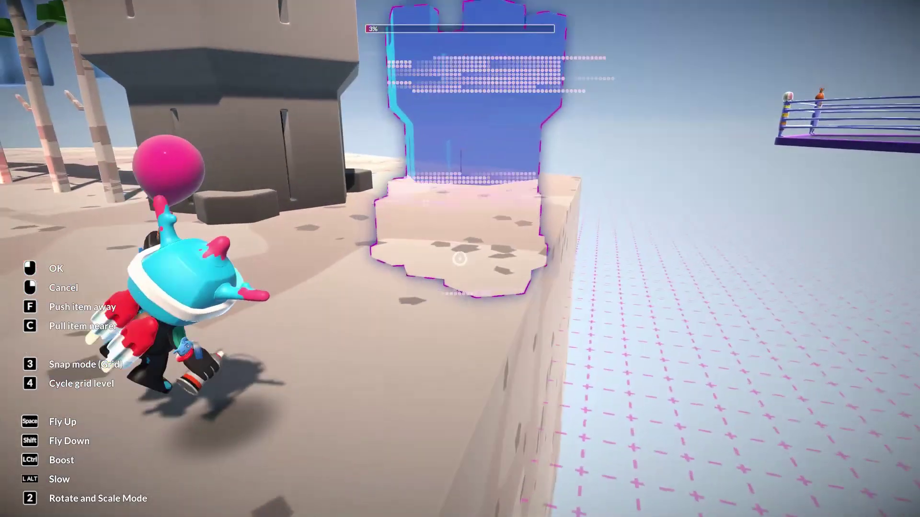
{"action": "key", "text": "a"}
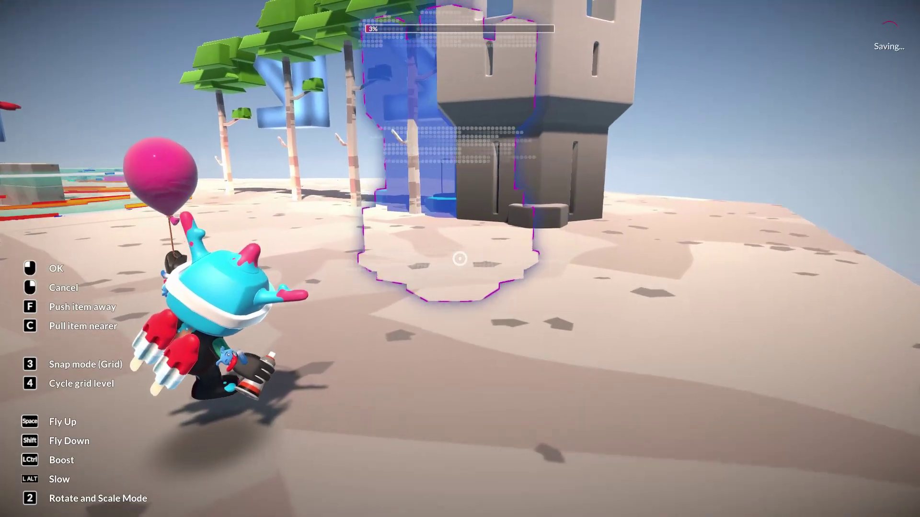
{"action": "left_click", "coordinate": [460, 259]}
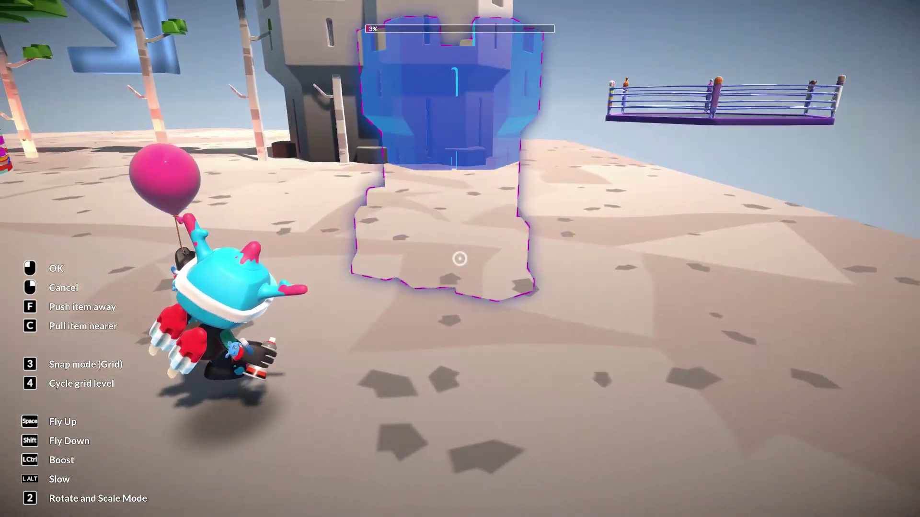
{"action": "key", "text": "w"}
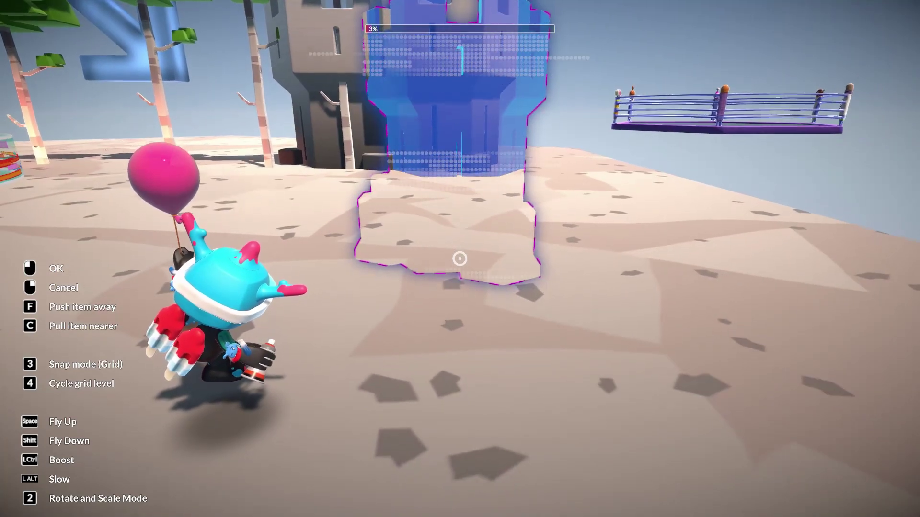
Fly up and place more castle towers in a row around the far side of the arena, and stop placing items.
{"action": "key", "text": "space"}
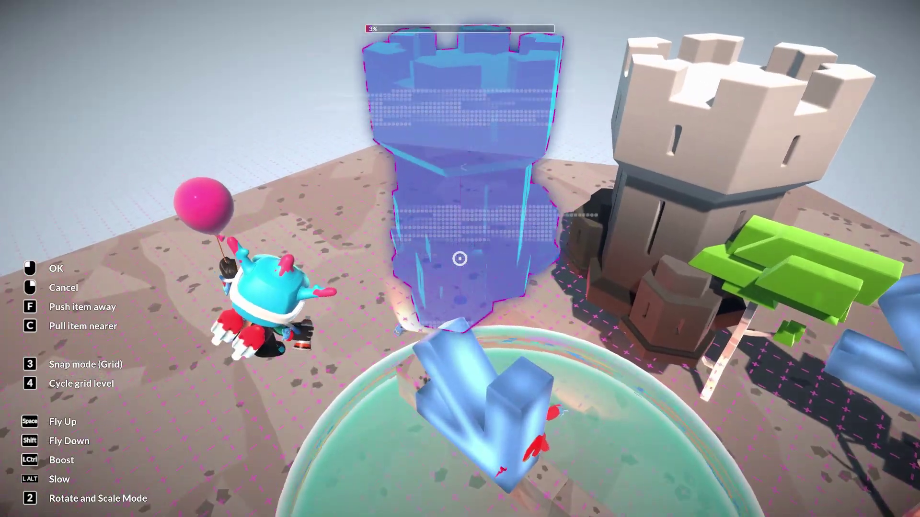
{"action": "left_click", "coordinate": [459, 259]}
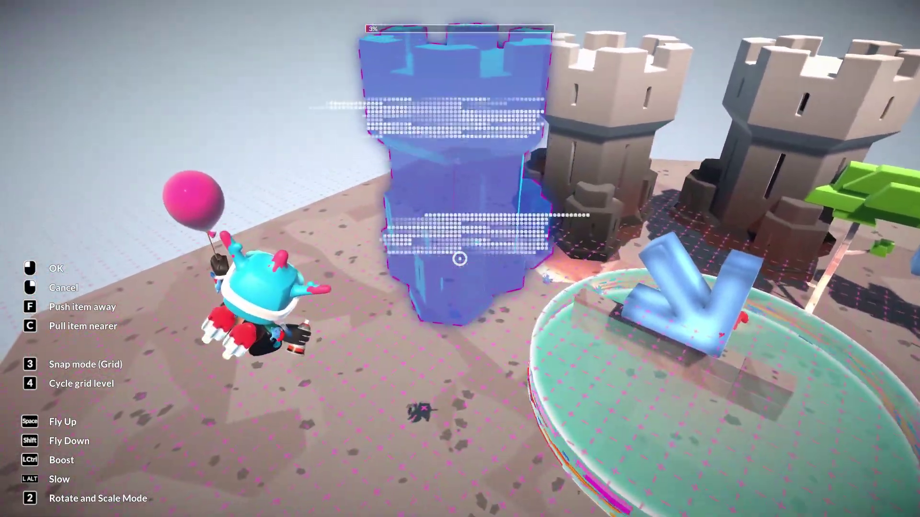
{"action": "left_click", "coordinate": [459, 259]}
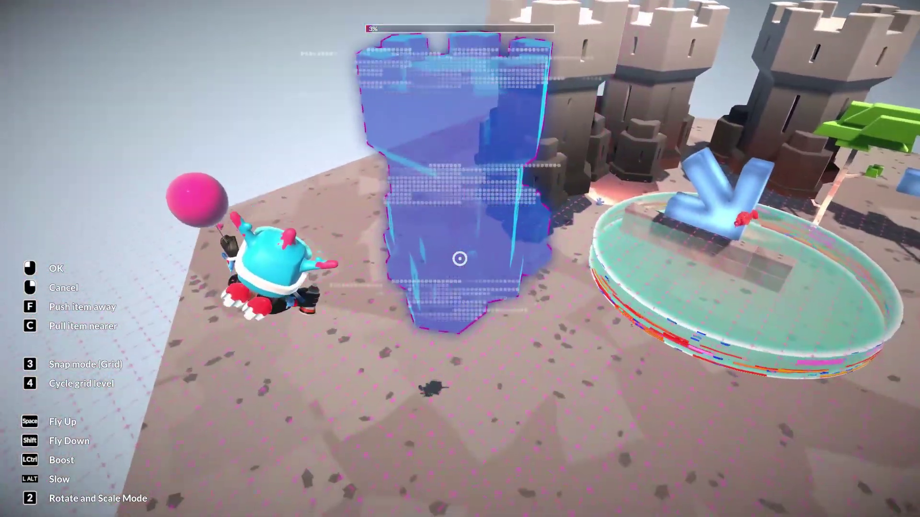
{"action": "left_click", "coordinate": [459, 259]}
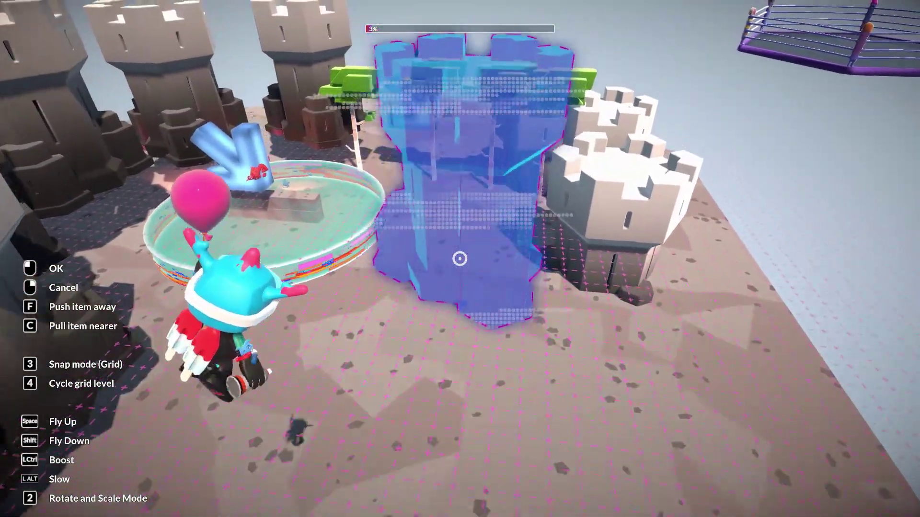
{"action": "key", "text": "w"}
{"action": "right_click", "coordinate": [460, 259]}
Enter Run Mode with interactives on and get Blanko onto the top of a castle tower.
{"action": "key", "text": "1"}
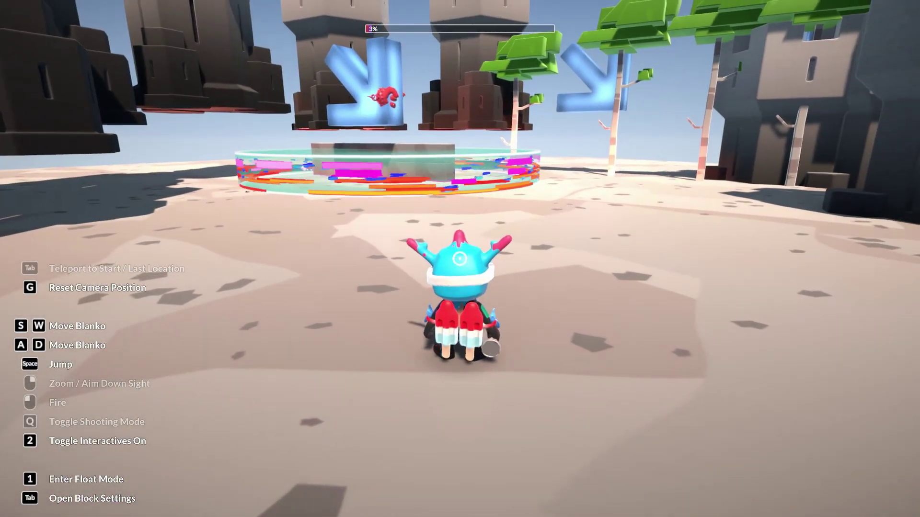
{"action": "key", "text": "2"}
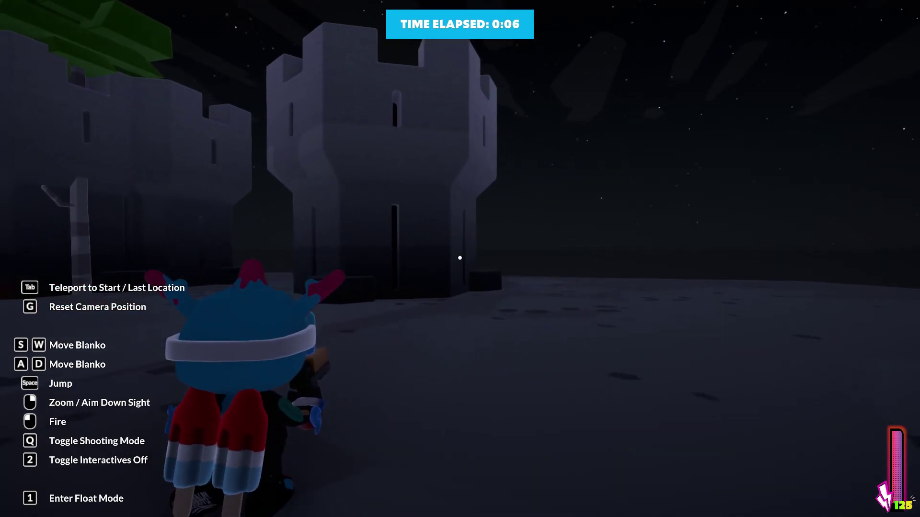
{"action": "key", "text": "w"}
{"action": "key", "text": "space"}
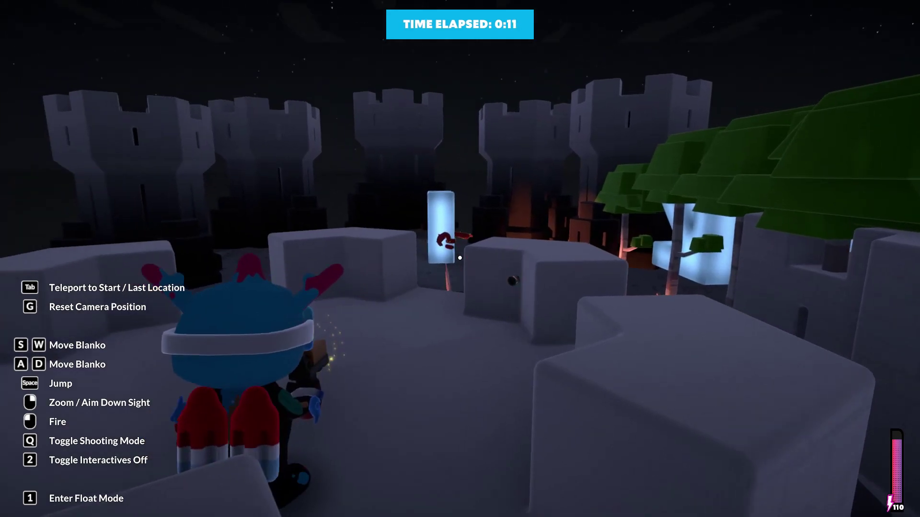
Fire the weapon from the tower's roof towards the arena and jump down to the ground while shooting.
{"action": "key", "text": "w"}
{"action": "left_click", "coordinate": [460, 258]}
{"action": "left_click", "coordinate": [459, 257]}
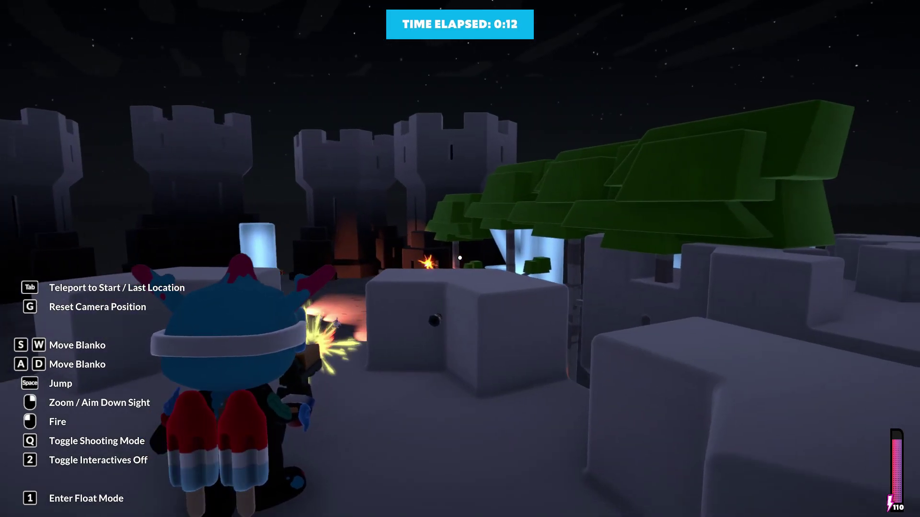
{"action": "key", "text": "w"}
{"action": "key", "text": "space"}
{"action": "key", "text": "w"}
{"action": "left_click", "coordinate": [459, 258]}
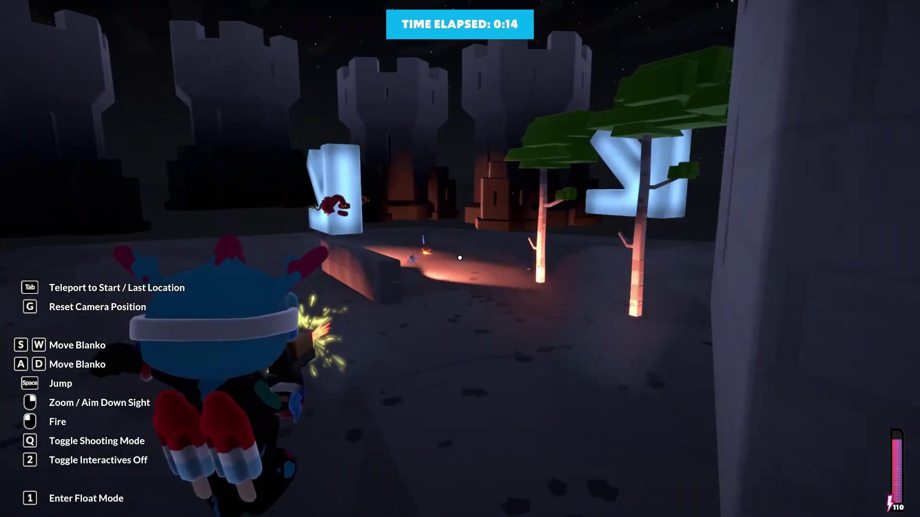
Run across the ground towards the glowing arrows and brick wall, and return to Float Mode.
{"action": "key", "text": "w"}
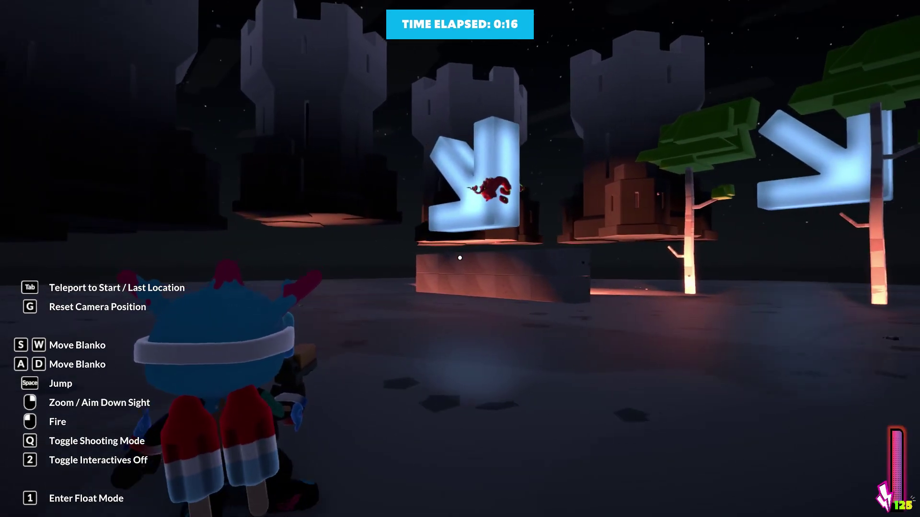
{"action": "key", "text": "w"}
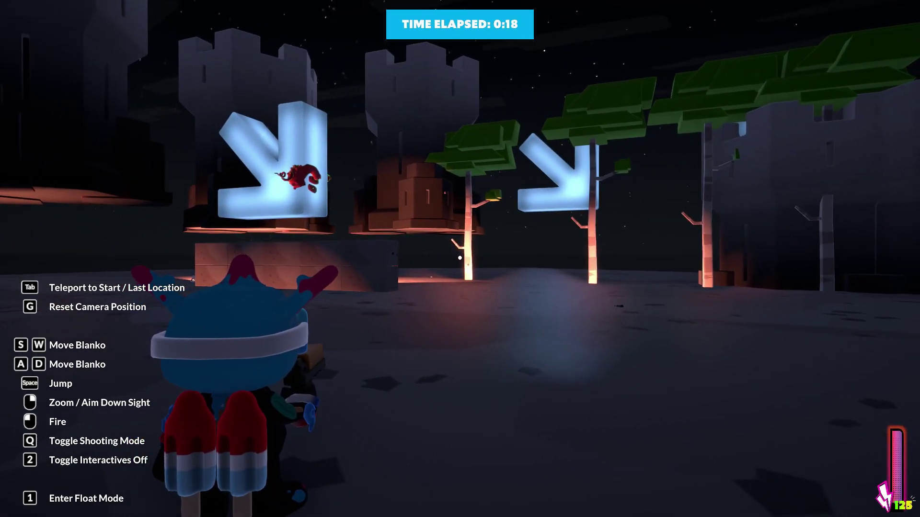
{"action": "key", "text": "1"}
Browse the item categories in the Things section of the inventory.
{"action": "key", "text": "d"}
{"action": "key", "text": "r"}
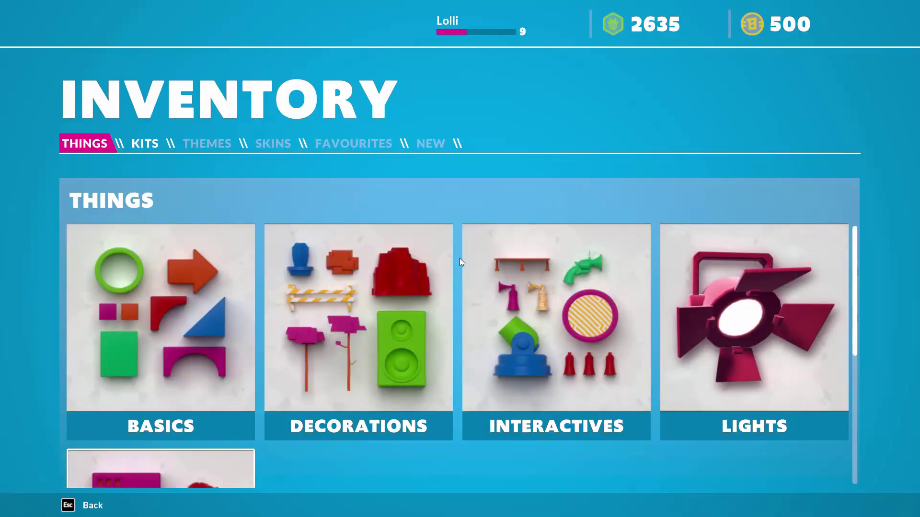
{"action": "scroll", "coordinate": [551, 316], "scroll_direction": "down", "scroll_amount": 1}
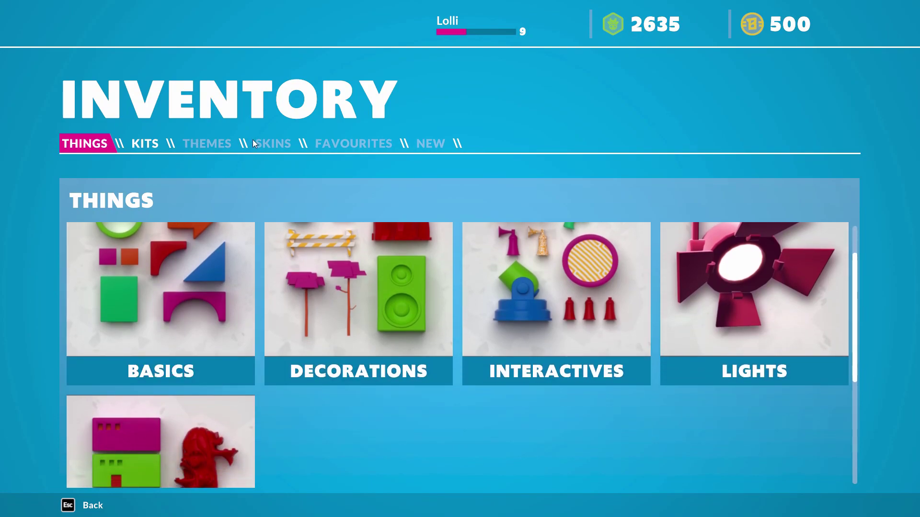
{"action": "scroll", "coordinate": [276, 230], "scroll_direction": "up", "scroll_amount": 1}
{"action": "scroll", "coordinate": [548, 268], "scroll_direction": "down", "scroll_amount": 2}
{"action": "scroll", "coordinate": [375, 347], "scroll_direction": "down", "scroll_amount": 2}
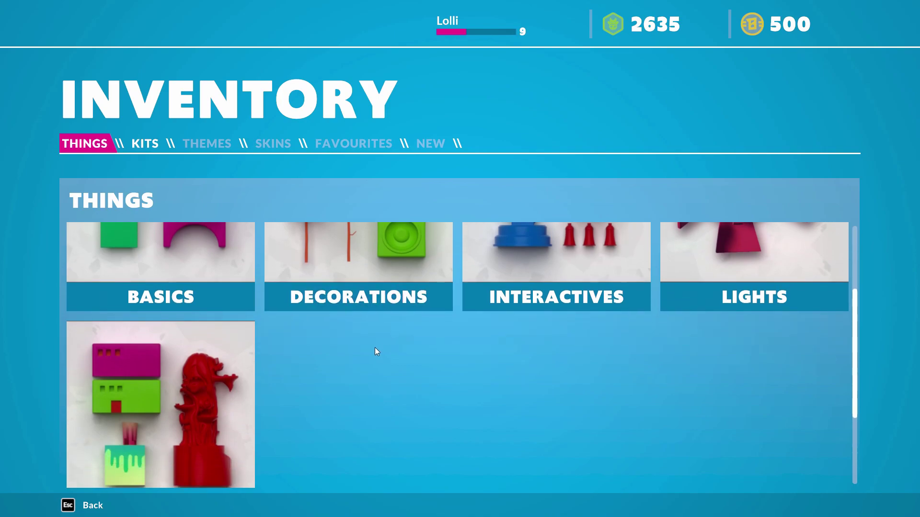
{"action": "scroll", "coordinate": [387, 338], "scroll_direction": "up", "scroll_amount": 2}
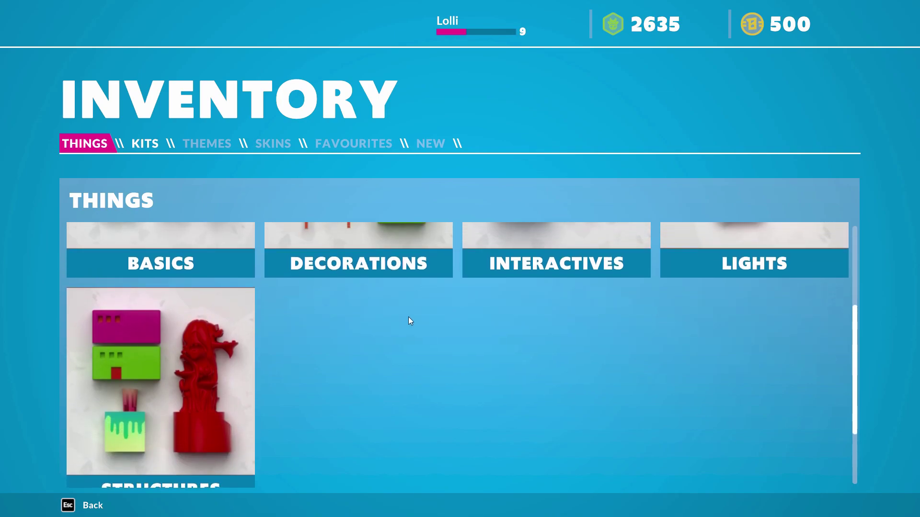
Look back over the item categories in the Things section and leave the inventory.
{"action": "scroll", "coordinate": [387, 317], "scroll_direction": "up", "scroll_amount": 1}
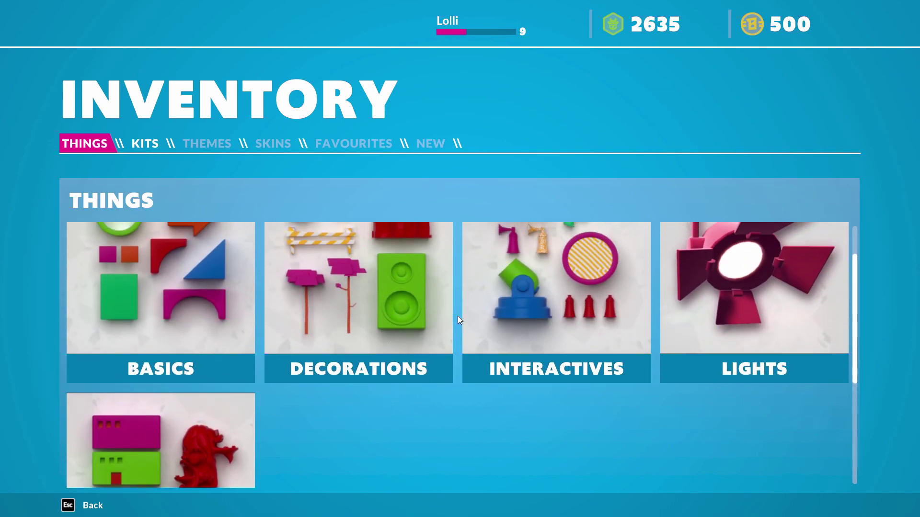
{"action": "scroll", "coordinate": [195, 299], "scroll_direction": "up", "scroll_amount": 1}
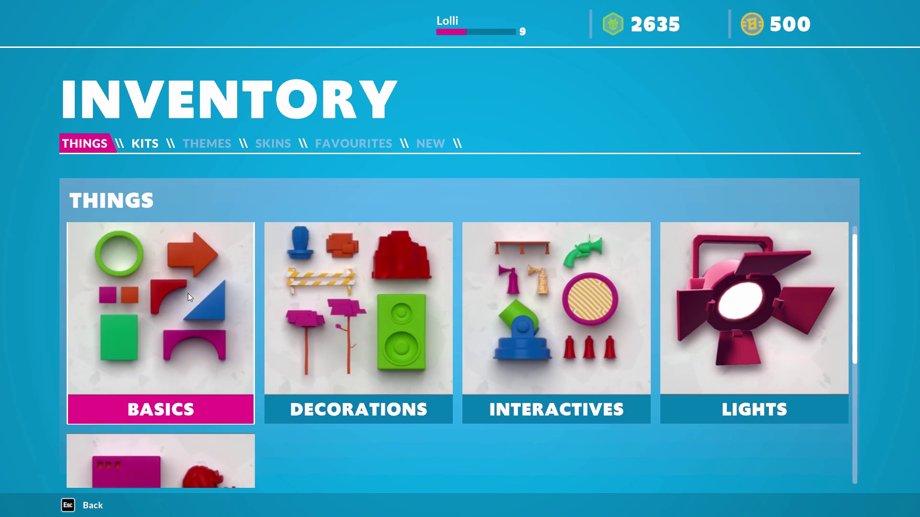
{"action": "key", "text": "Escape"}
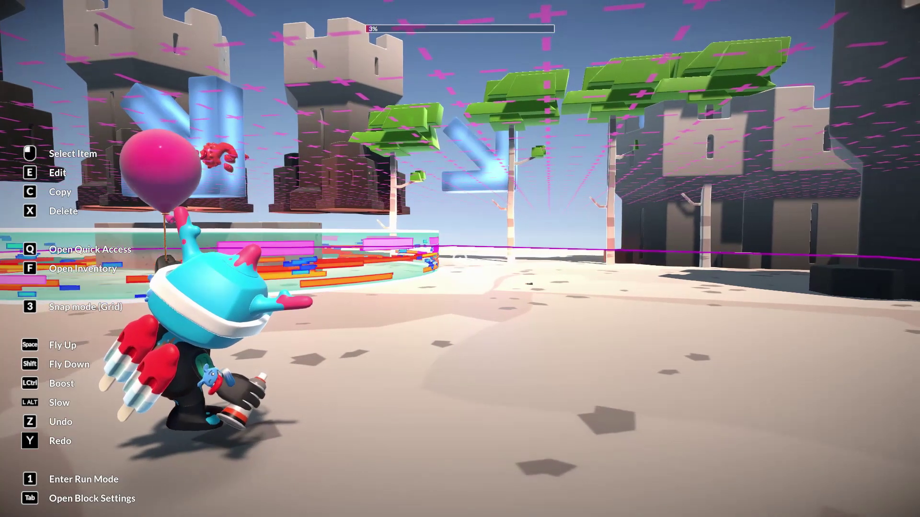
Fly up above the block and examine the layout of the castle towers, tree row, glowing arrows and round arena.
{"action": "key", "text": "space"}
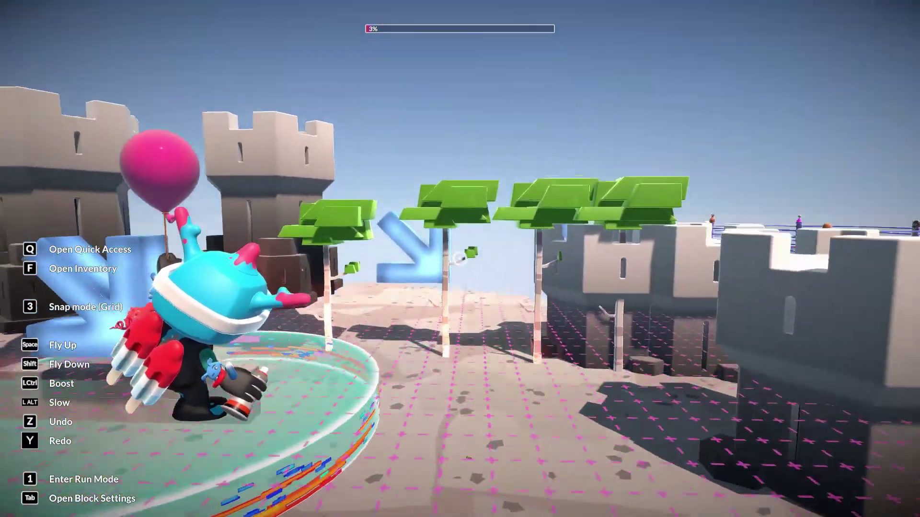
{"action": "key", "text": "space"}
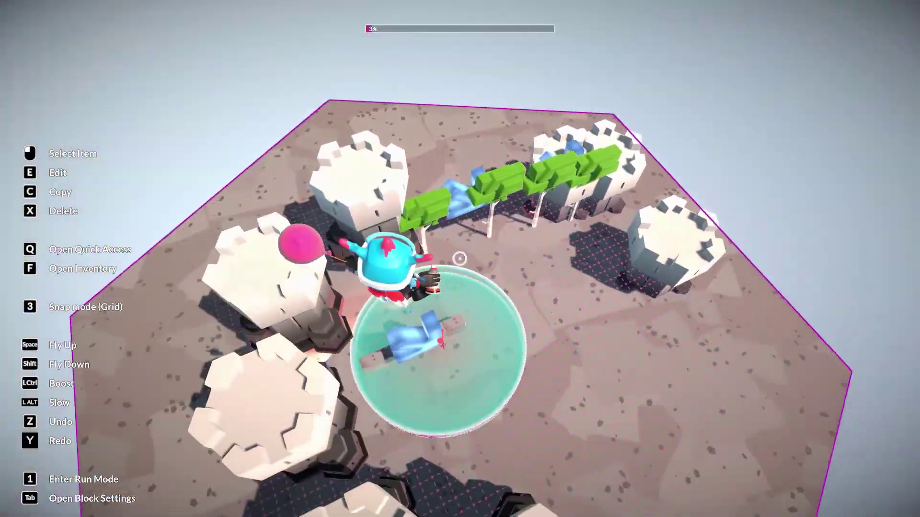
{"action": "key", "text": "d"}
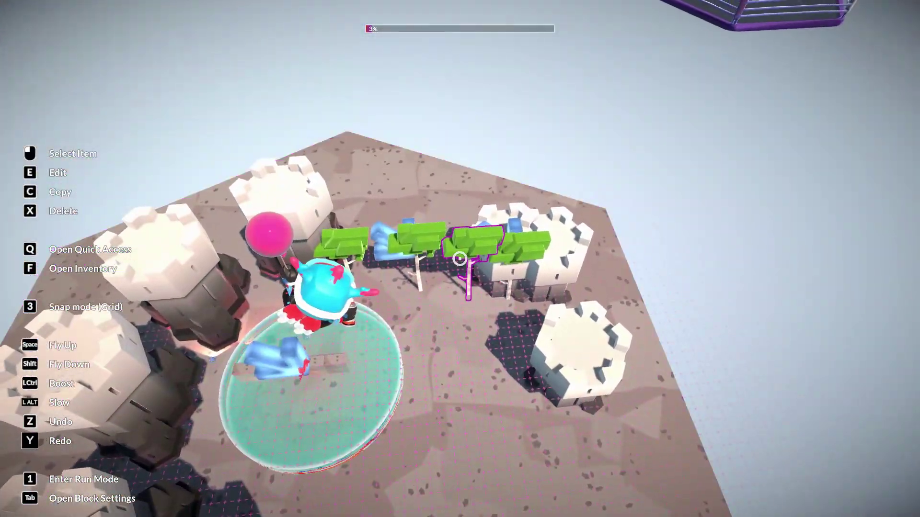
{"action": "key", "text": "w"}
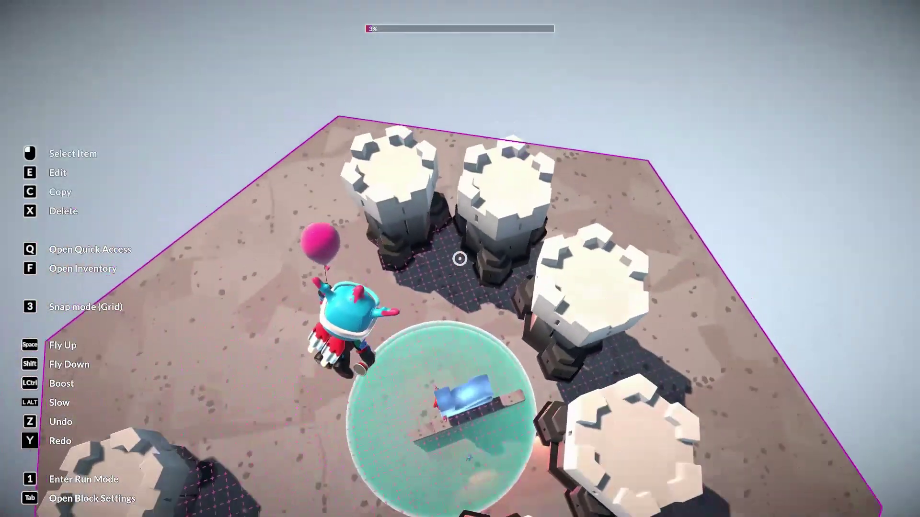
{"action": "key", "text": "s"}
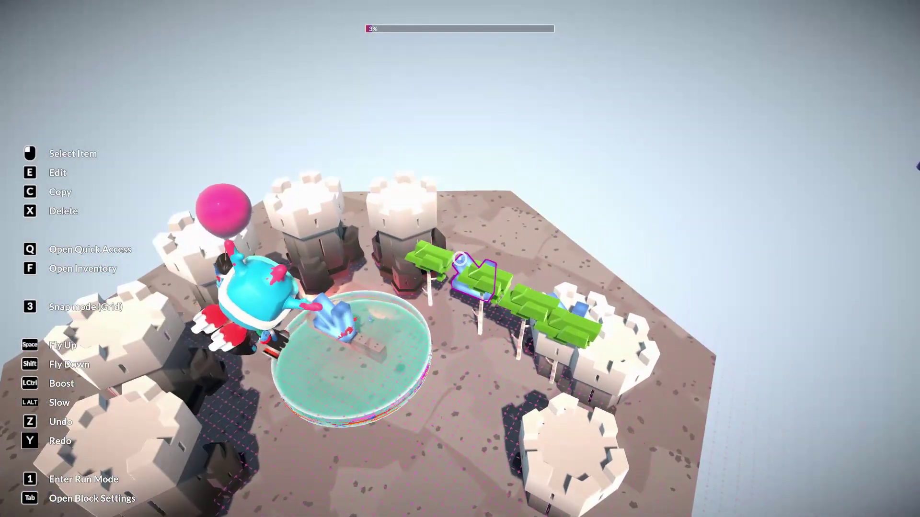
{"action": "key", "text": "s"}
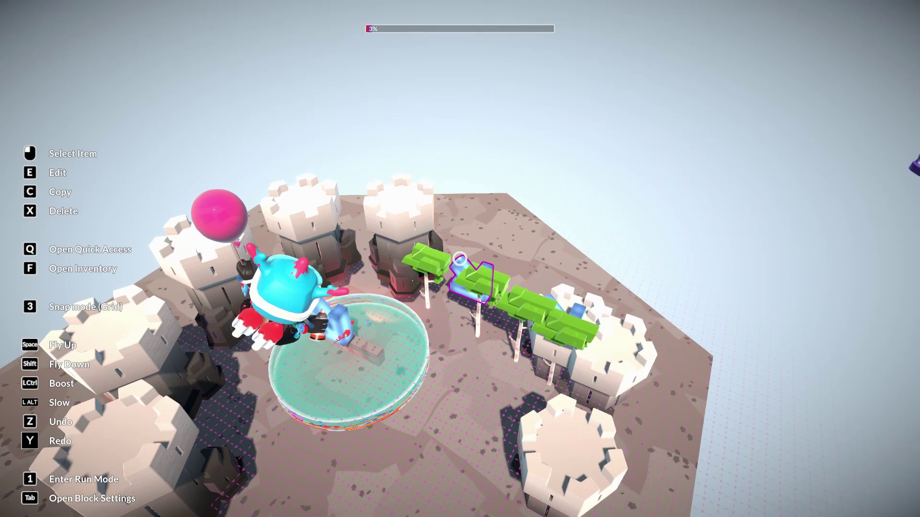
{"action": "key", "text": "s"}
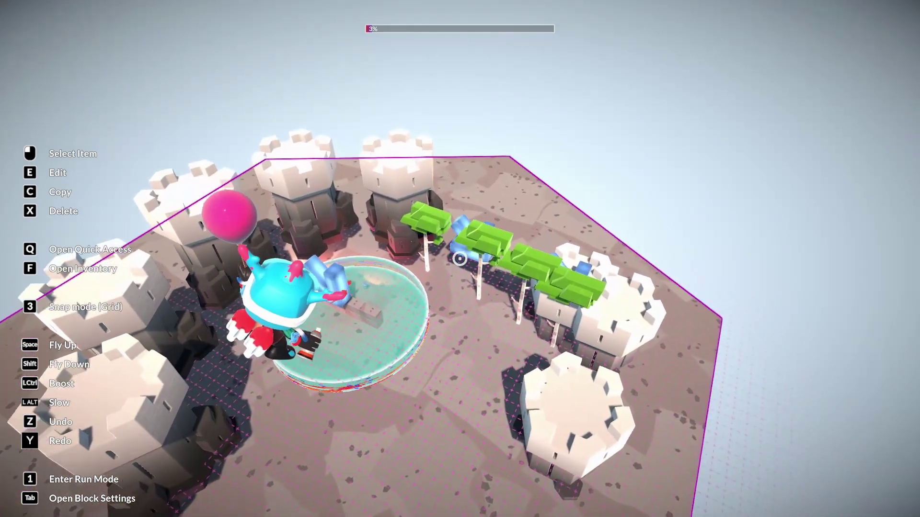
{"action": "key", "text": "w"}
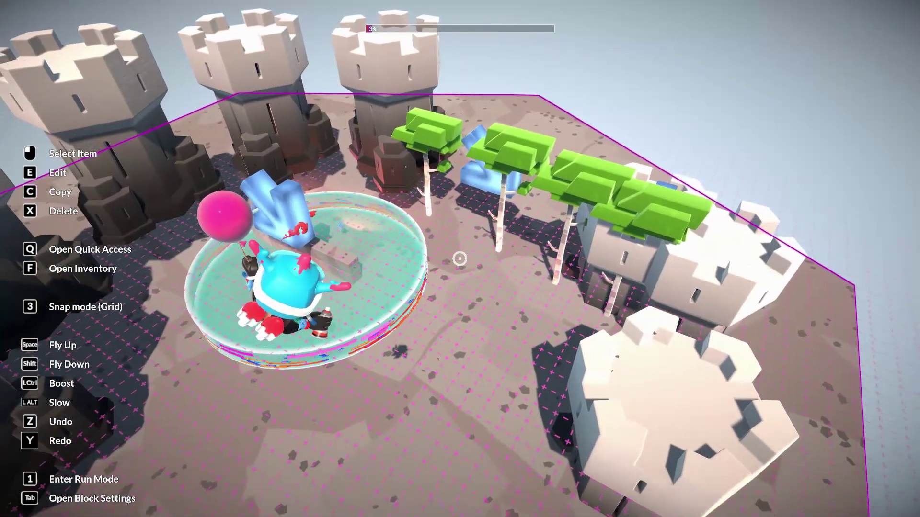
{"action": "key", "text": "d"}
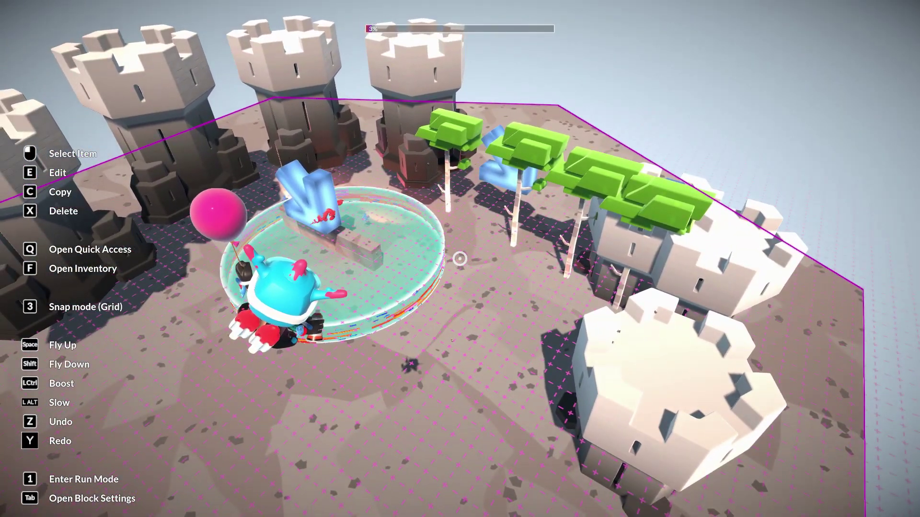
{"action": "mouse_move", "coordinate": [459, 259]}
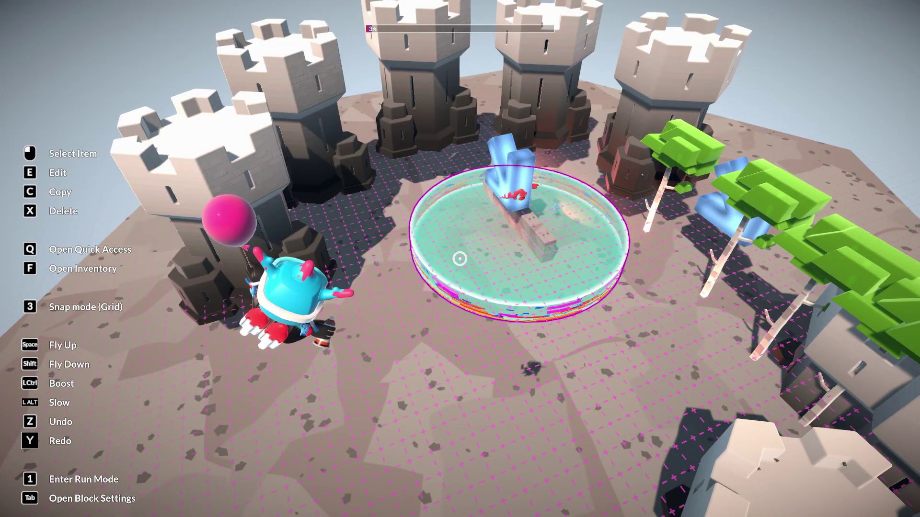
Set the snap mode to Object.
{"action": "key", "text": "z"}
{"action": "key", "text": "z"}
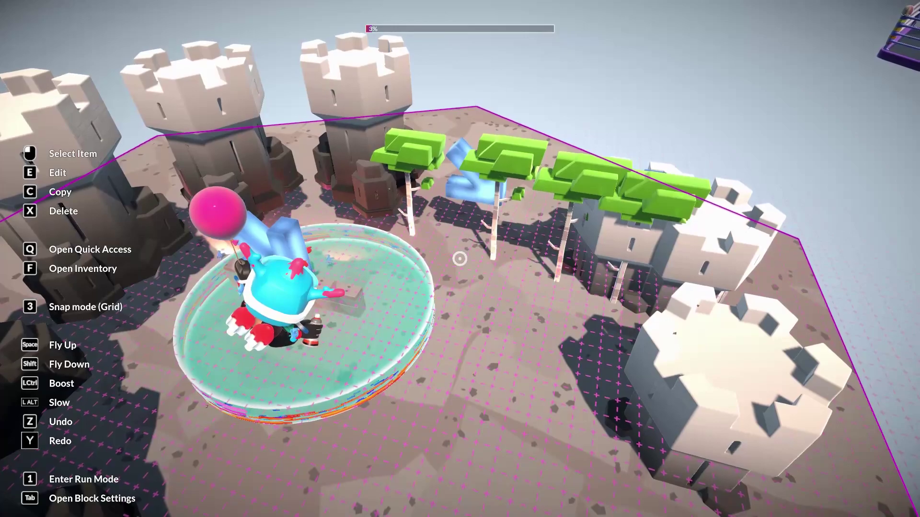
{"action": "key", "text": "3"}
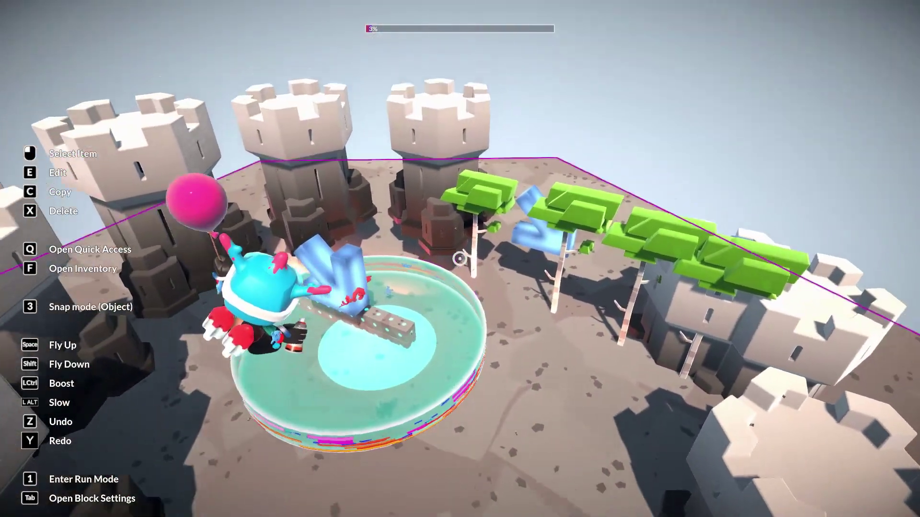
{"action": "key", "text": "s"}
{"action": "key", "text": "3"}
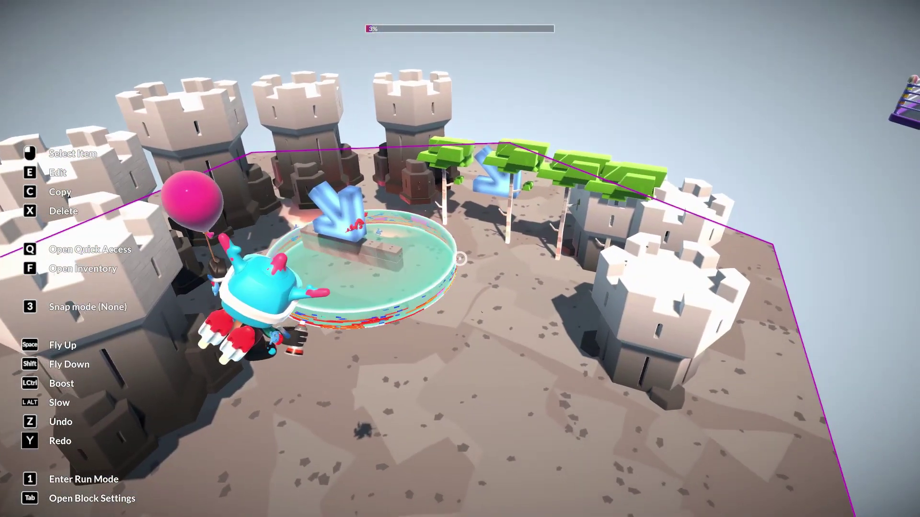
{"action": "key", "text": "3"}
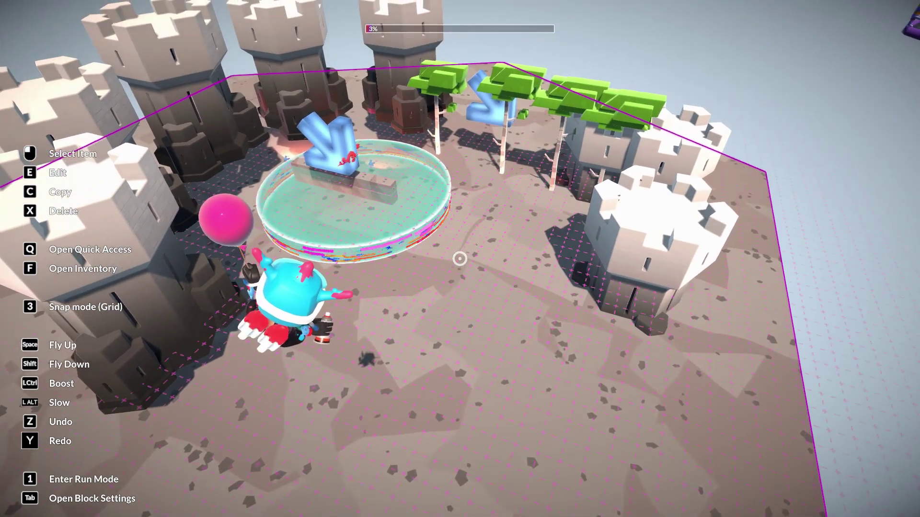
{"action": "key", "text": "w"}
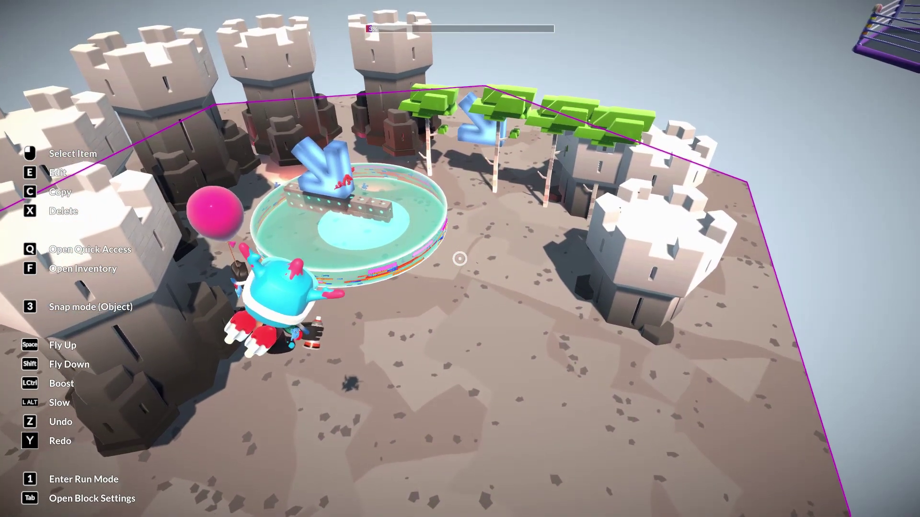
Take the Lamp On item from the Lights category of the inventory and place it on top of the castle tower near the trees.
{"action": "key", "text": "f"}
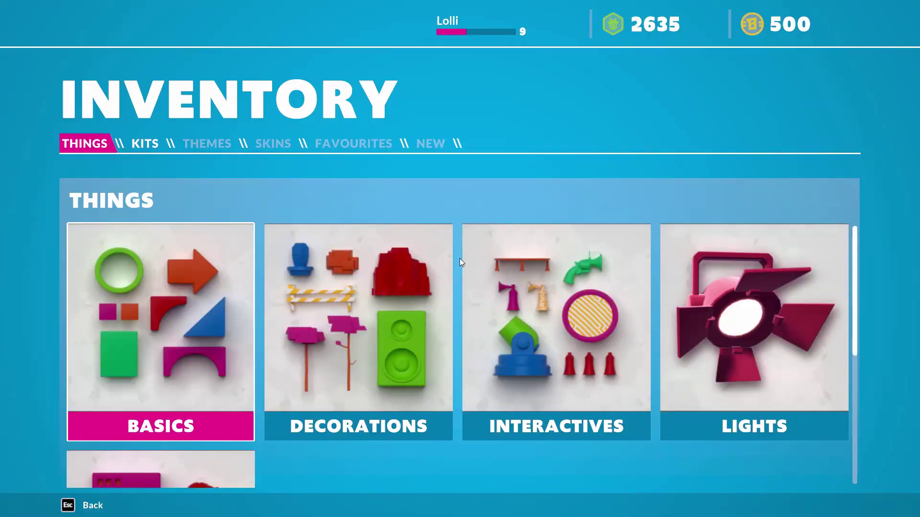
{"action": "scroll", "coordinate": [383, 281], "scroll_direction": "down", "scroll_amount": 1}
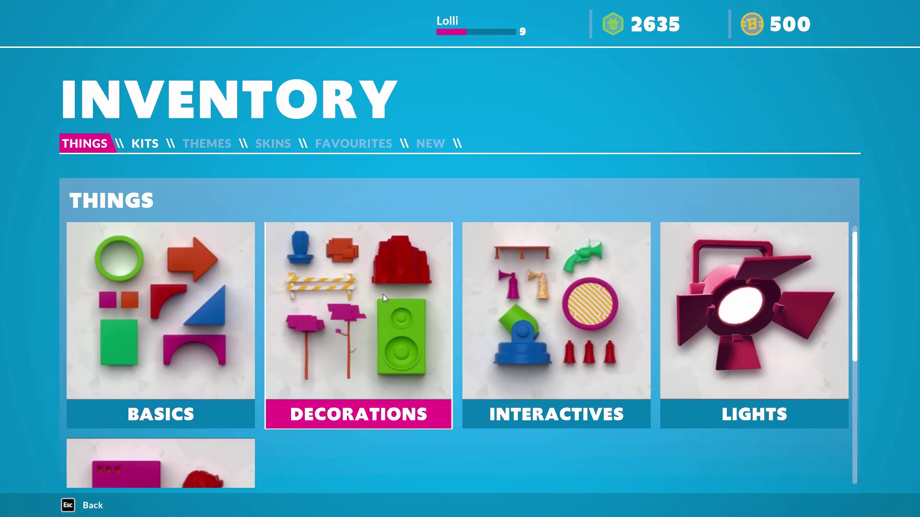
{"action": "left_click", "coordinate": [690, 284]}
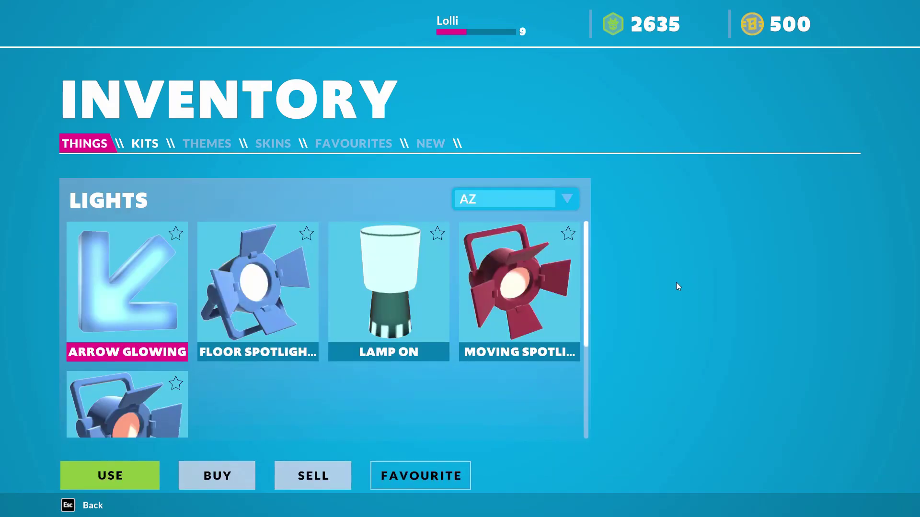
{"action": "left_click", "coordinate": [392, 296]}
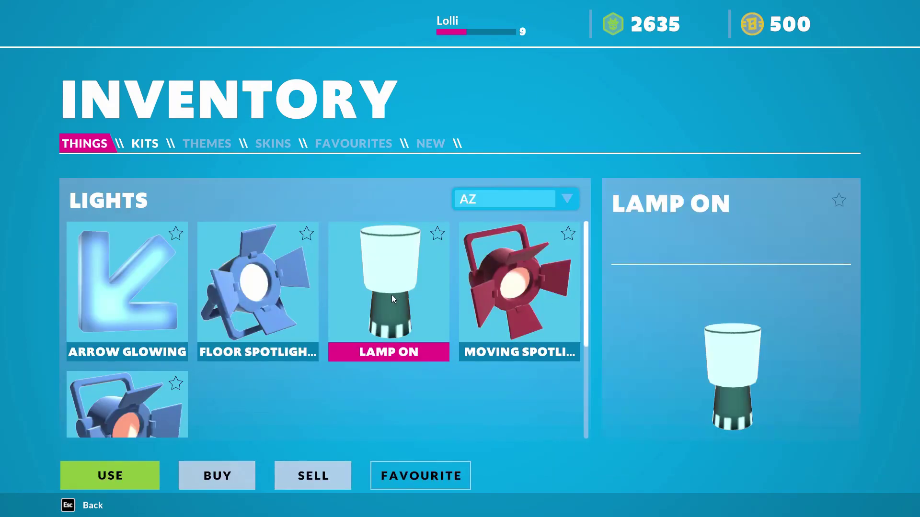
{"action": "left_click", "coordinate": [134, 480]}
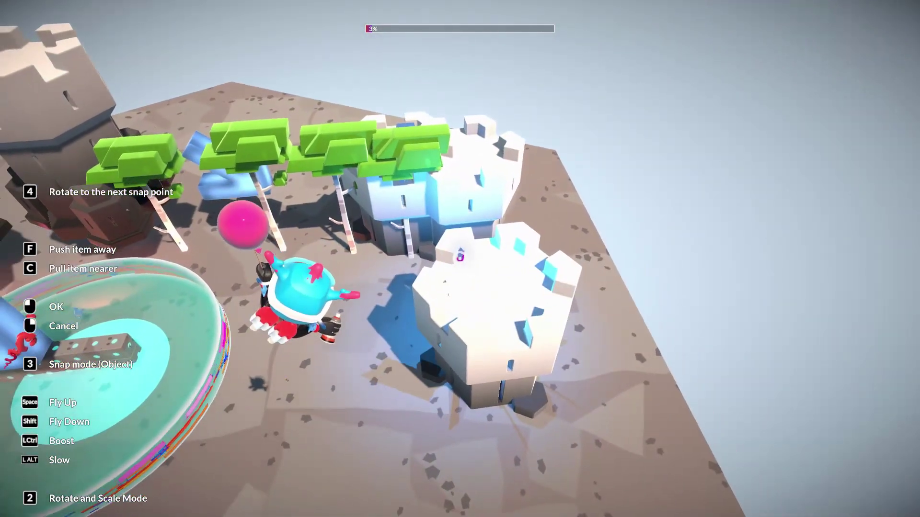
{"action": "left_click", "coordinate": [460, 259]}
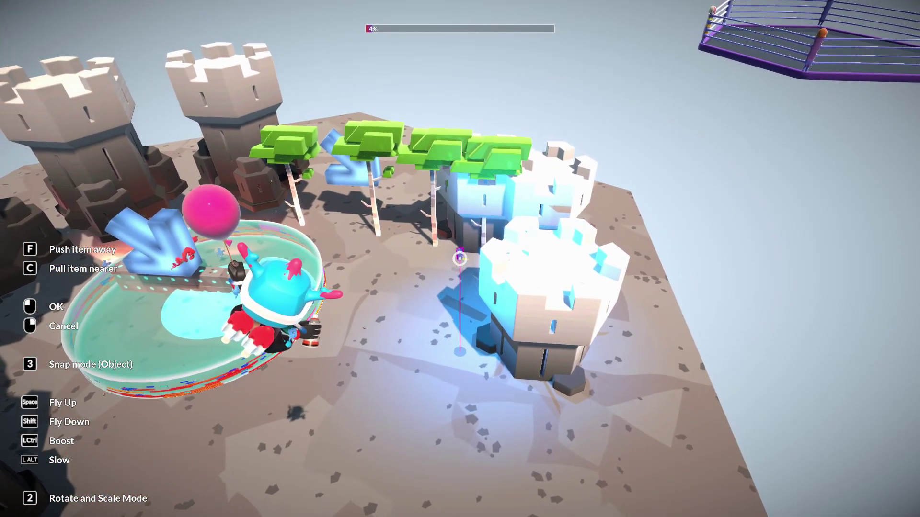
Place six lamps around the battlements of a castle tower across the block beside the round arena, and stop placing items.
{"action": "key", "text": "shift"}
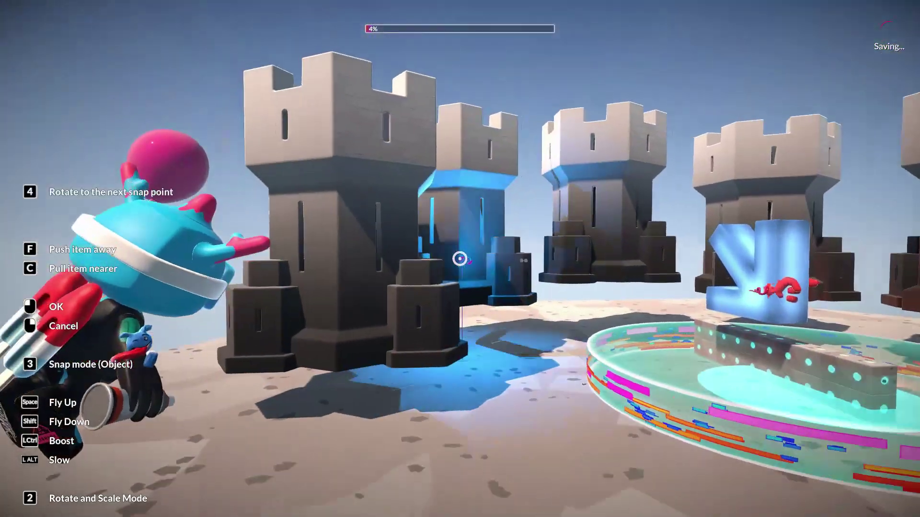
{"action": "key", "text": "w"}
{"action": "key", "text": "space"}
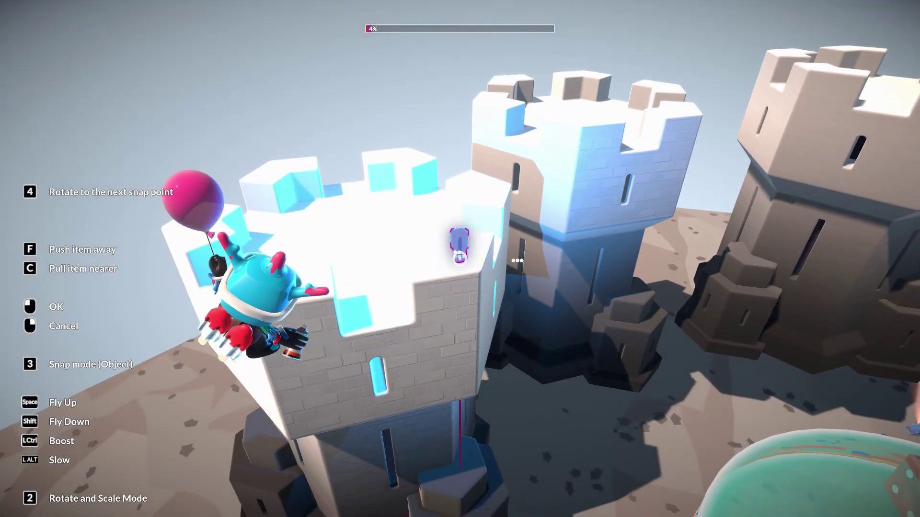
{"action": "left_click", "coordinate": [459, 259]}
{"action": "key", "text": "a"}
{"action": "key", "text": "a"}
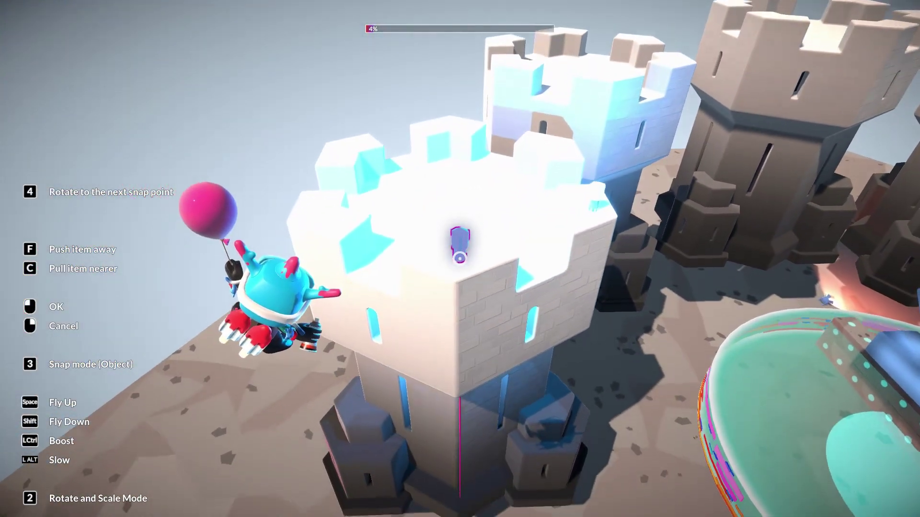
{"action": "left_click", "coordinate": [459, 259]}
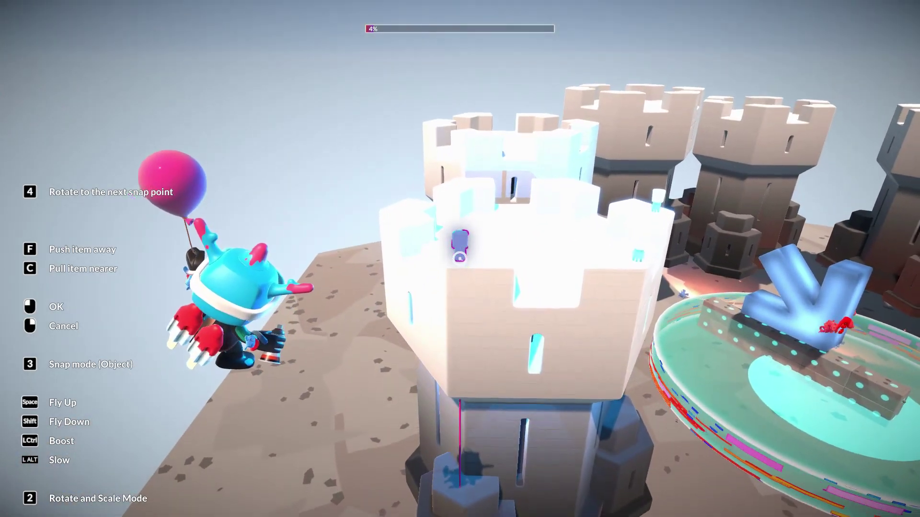
{"action": "left_click", "coordinate": [459, 259]}
{"action": "key", "text": "a"}
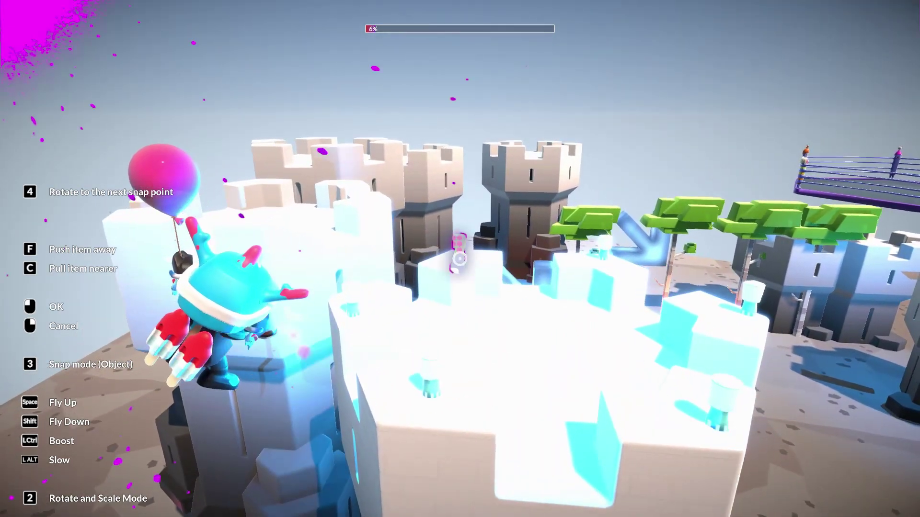
{"action": "key", "text": "s"}
{"action": "key", "text": "w"}
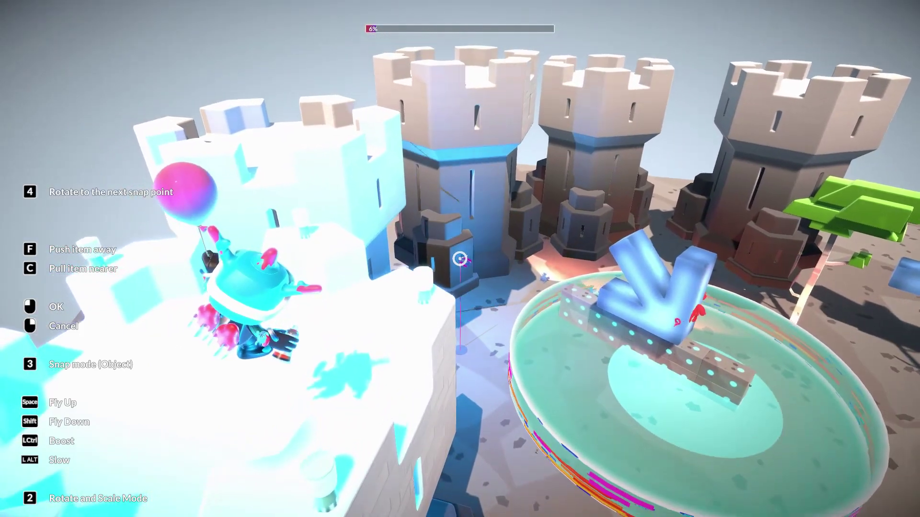
{"action": "right_click", "coordinate": [459, 259]}
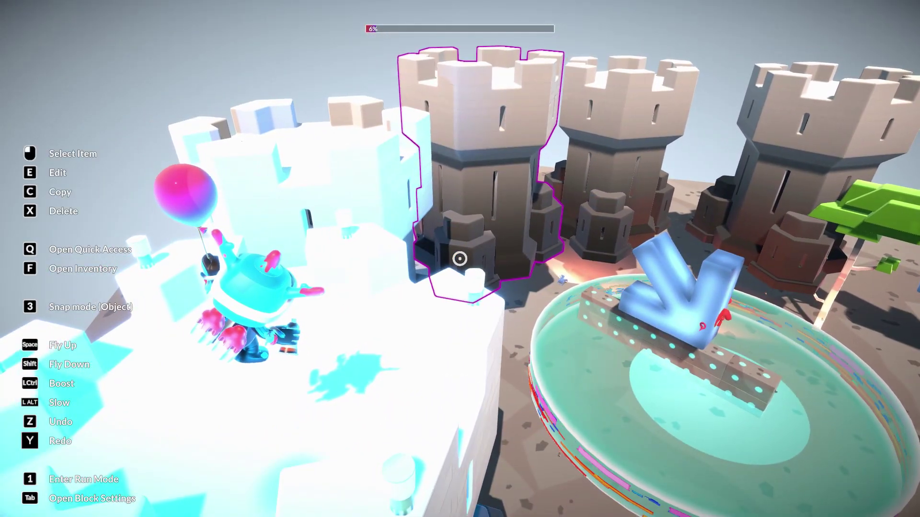
Test the lamp-lit tower roof at night in Run Mode with interactives on, and return to Float Mode.
{"action": "key", "text": "1"}
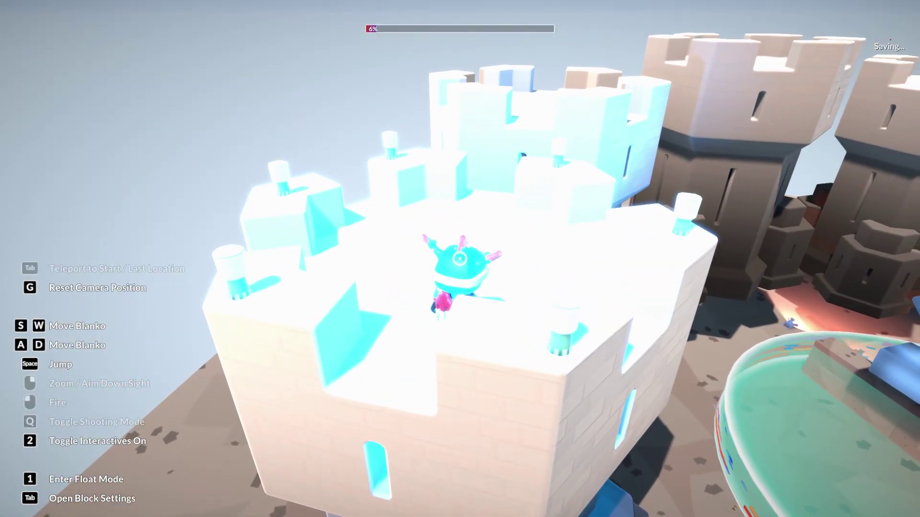
{"action": "key", "text": "2"}
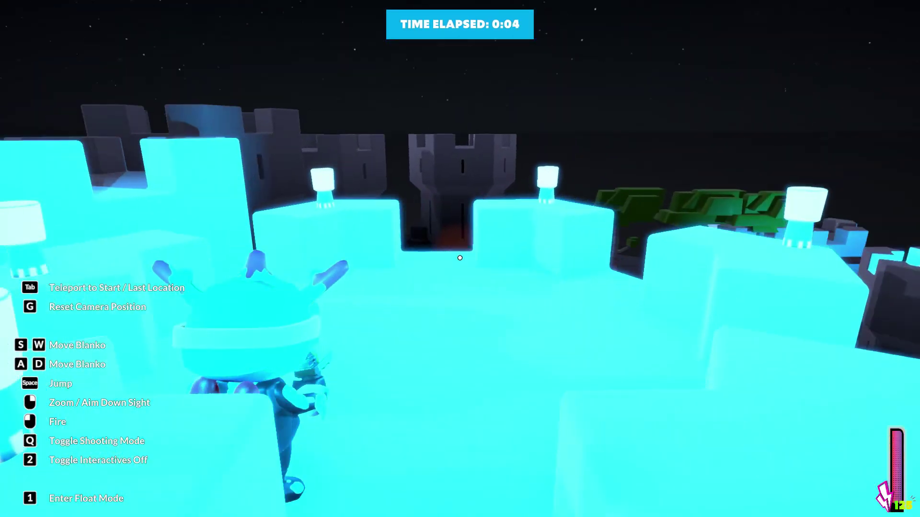
{"action": "key", "text": "space"}
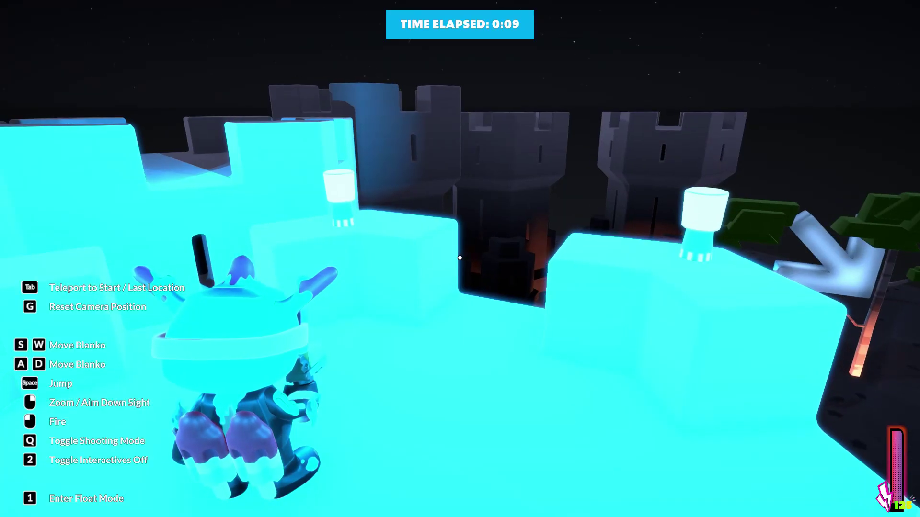
{"action": "key", "text": "Escape"}
{"action": "key", "text": "1"}
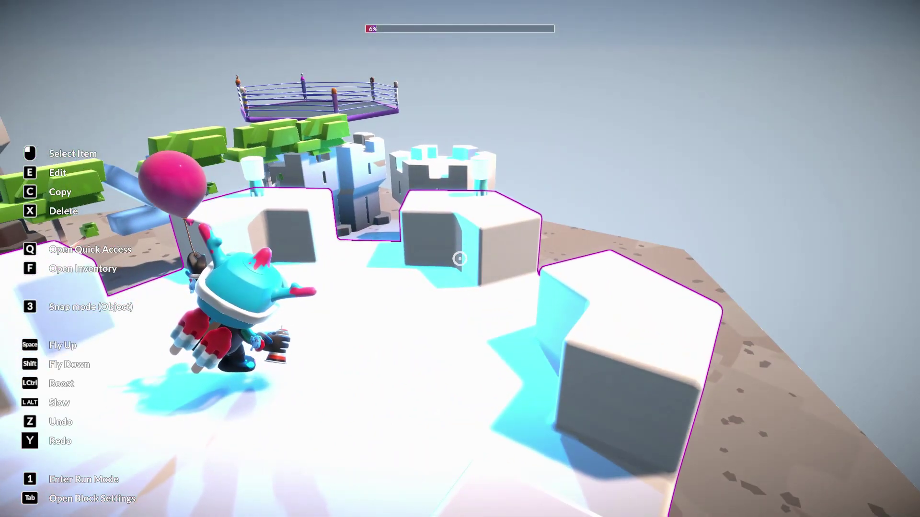
Test the night-time block in Run Mode with interactives on, viewing the lamp-lit towers from the ground and flying up to an unlit tower roof.
{"action": "key", "text": "1"}
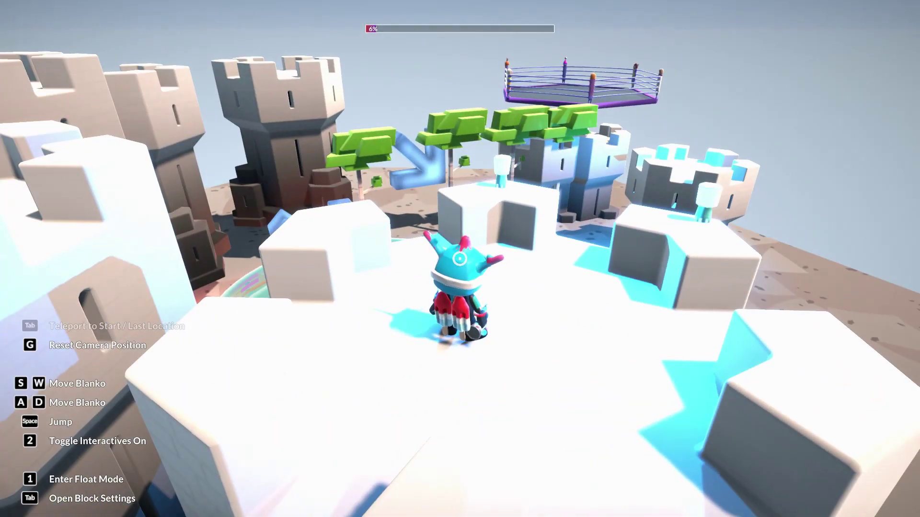
{"action": "key", "text": "2"}
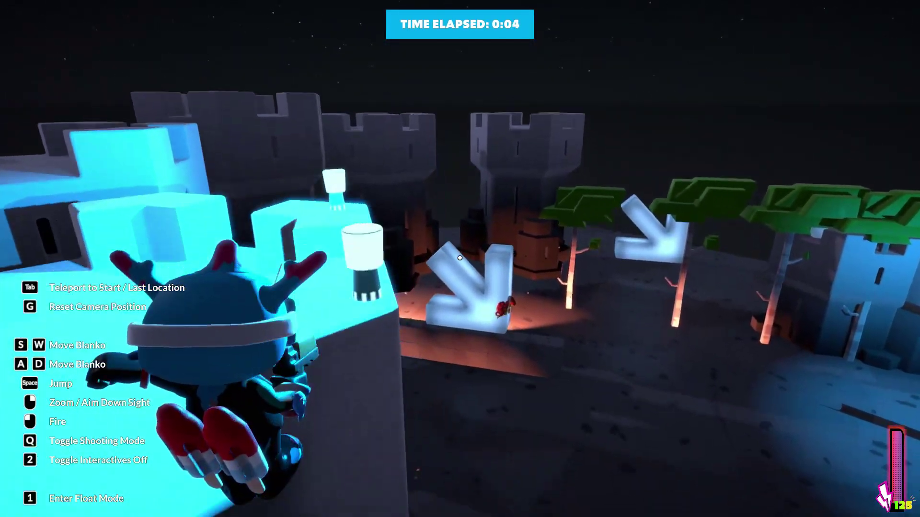
{"action": "key", "text": "d"}
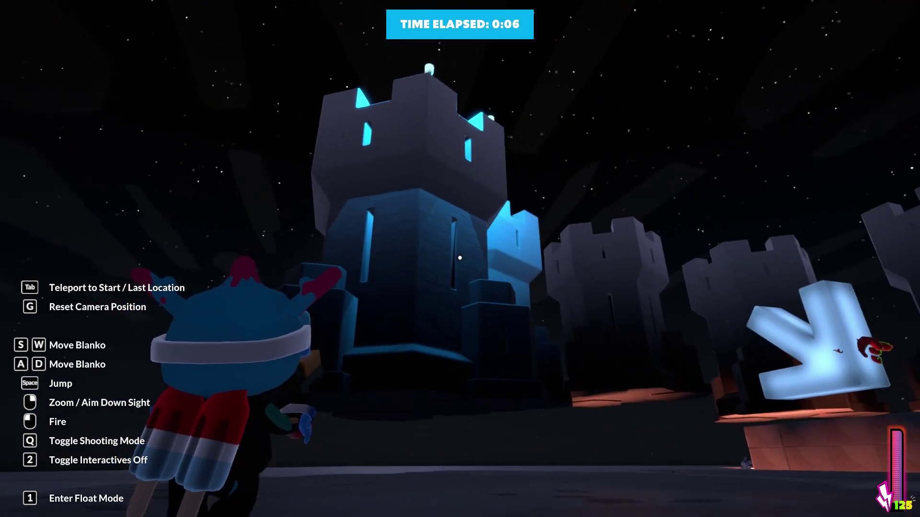
{"action": "key", "text": "a"}
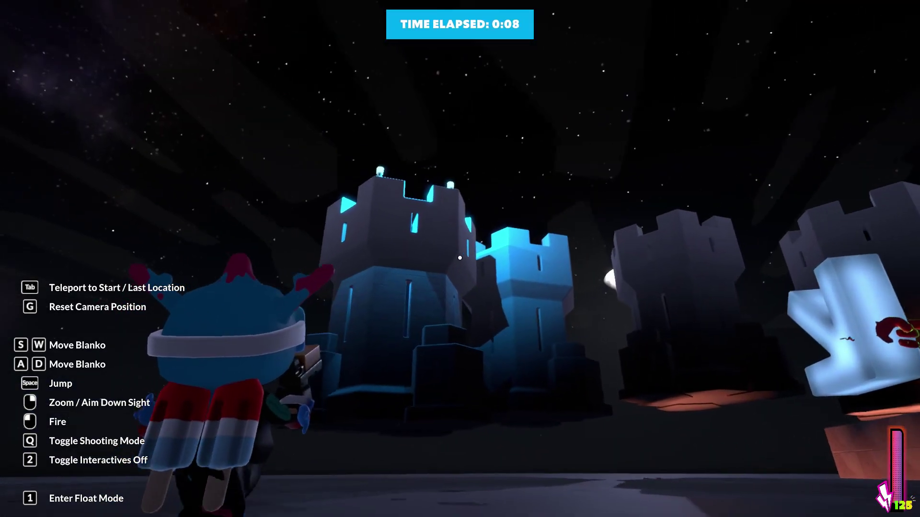
{"action": "key", "text": "a"}
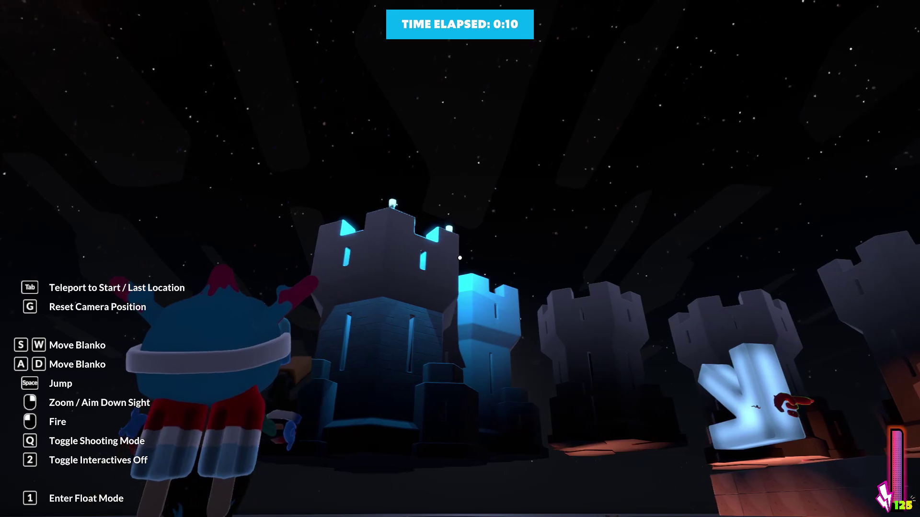
{"action": "key", "text": "w"}
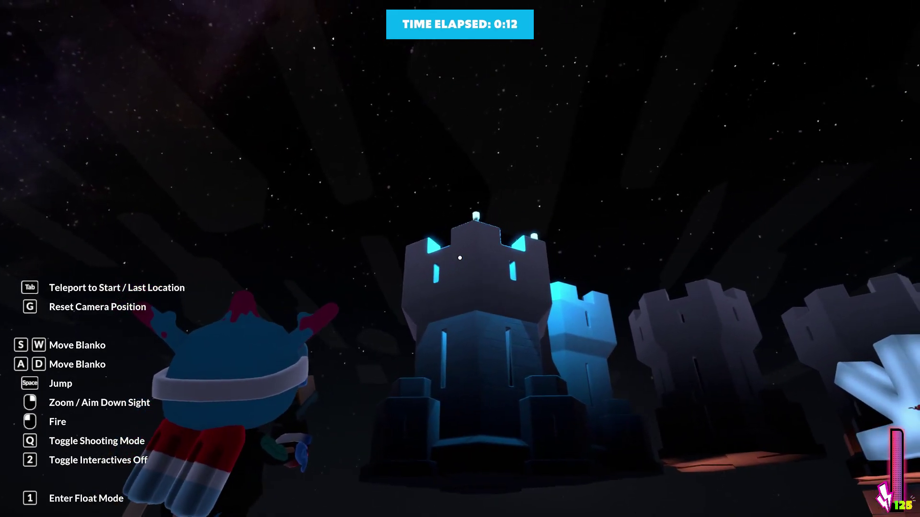
{"action": "key", "text": "w"}
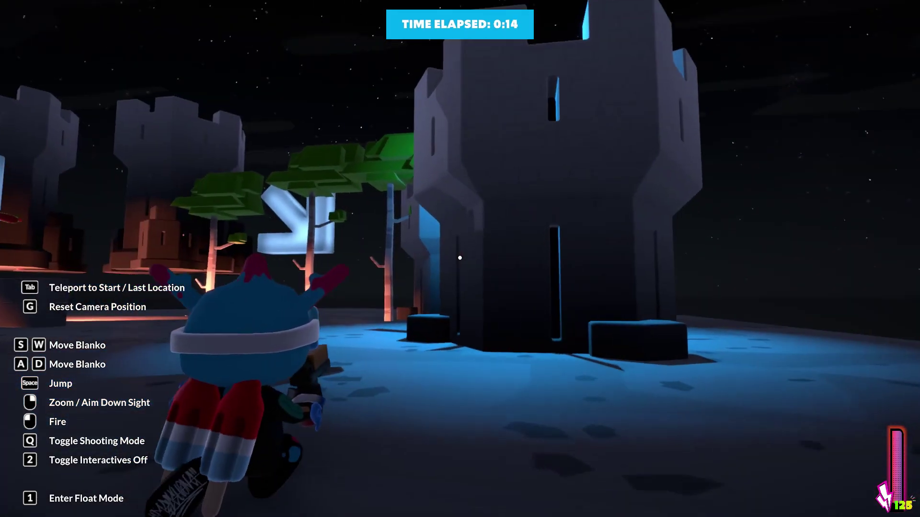
{"action": "key", "text": "space"}
{"action": "key", "text": "space"}
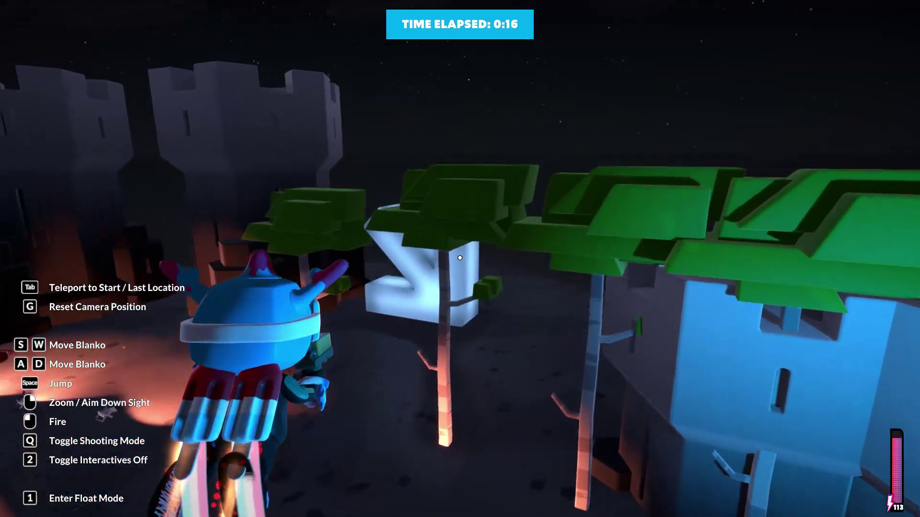
{"action": "key", "text": "space"}
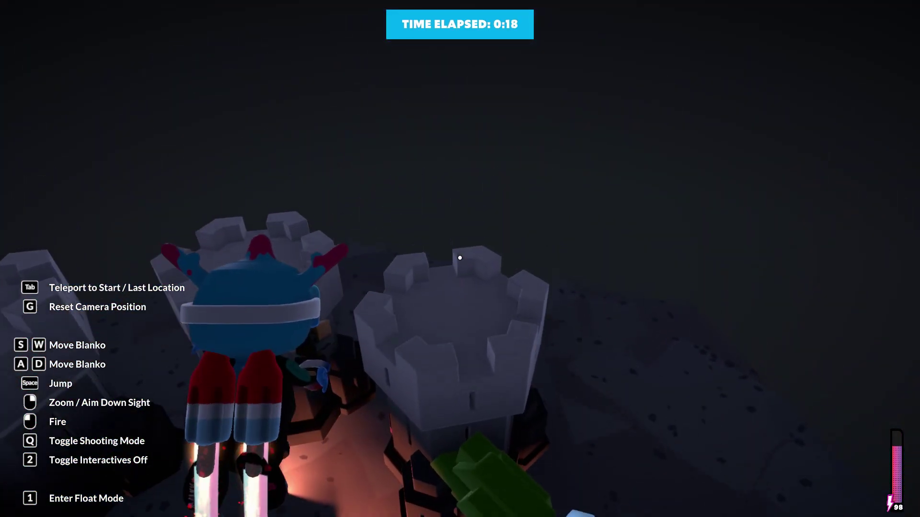
{"action": "key", "text": "w"}
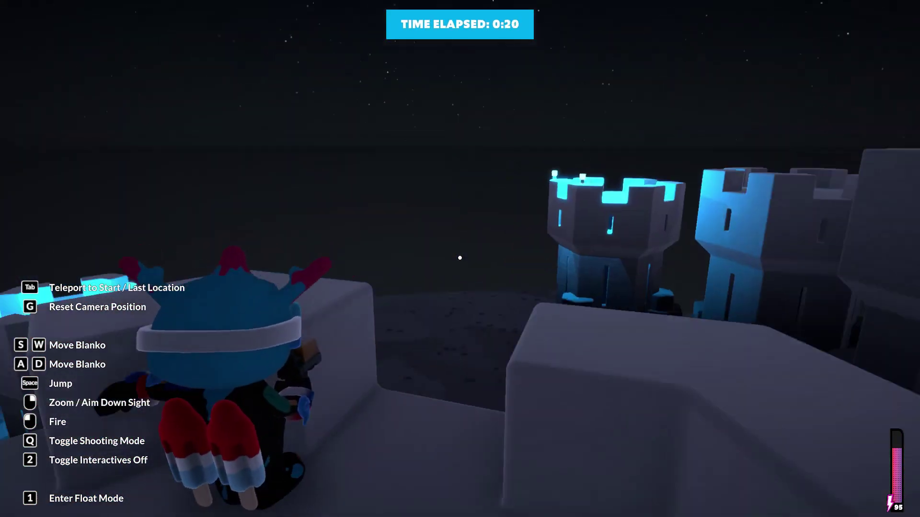
{"action": "key", "text": "w"}
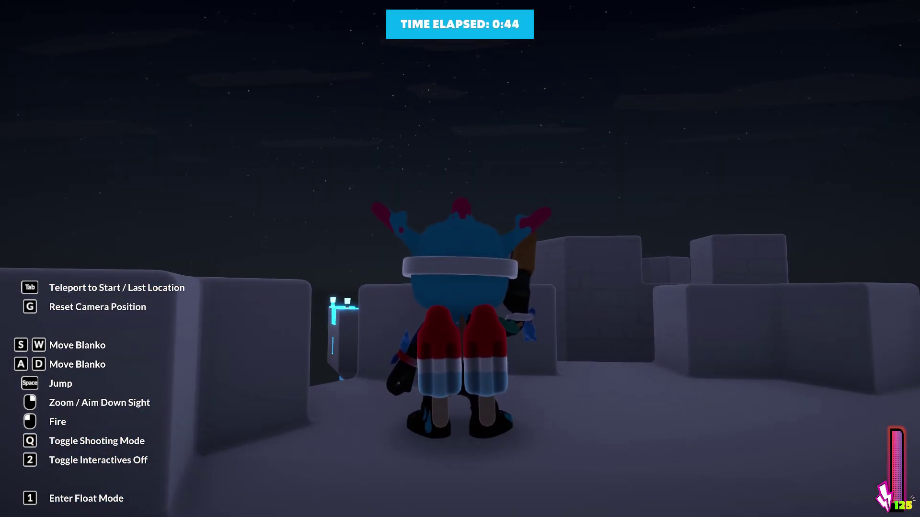
Teleport repeatedly between the start and last location to compare the lighting, and return to Float Mode.
{"action": "key", "text": "Tab"}
{"action": "key", "text": "Tab"}
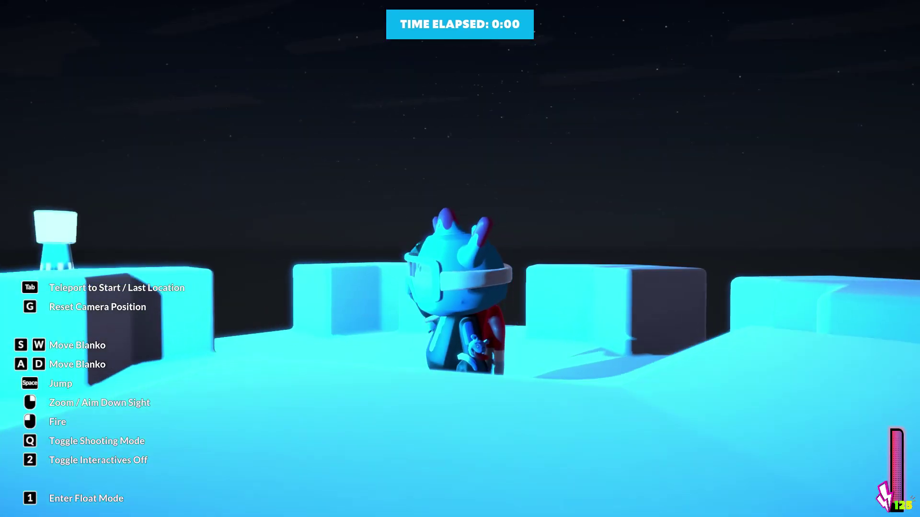
{"action": "key", "text": "Tab"}
{"action": "key", "text": "Tab"}
{"action": "key", "text": "Tab"}
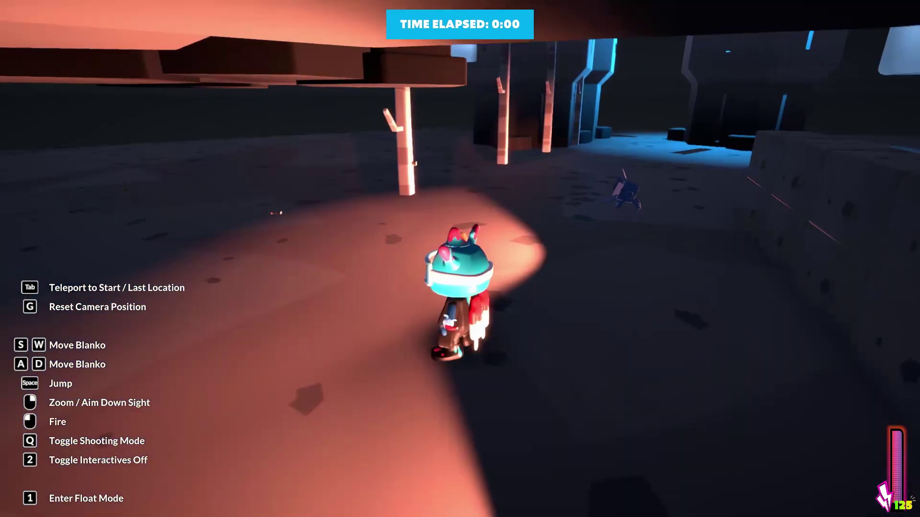
{"action": "key", "text": "Tab"}
{"action": "key", "text": "Tab"}
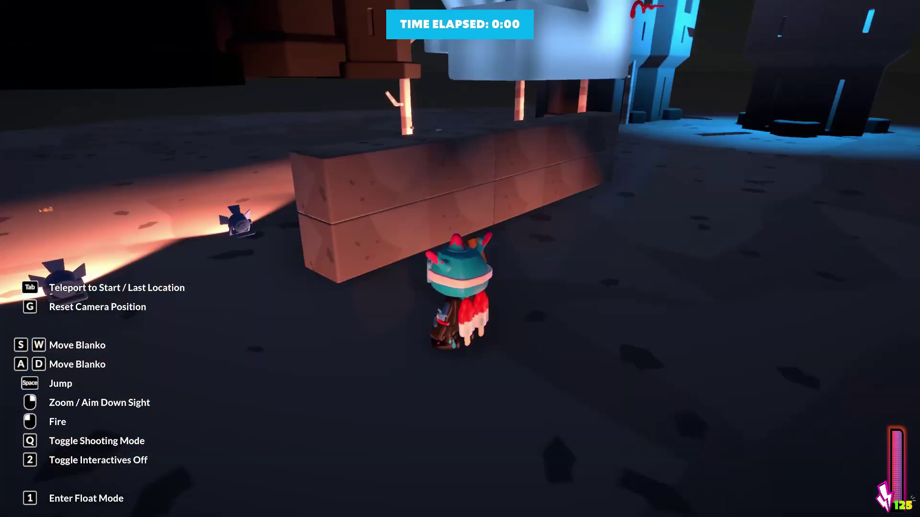
{"action": "key", "text": "Tab"}
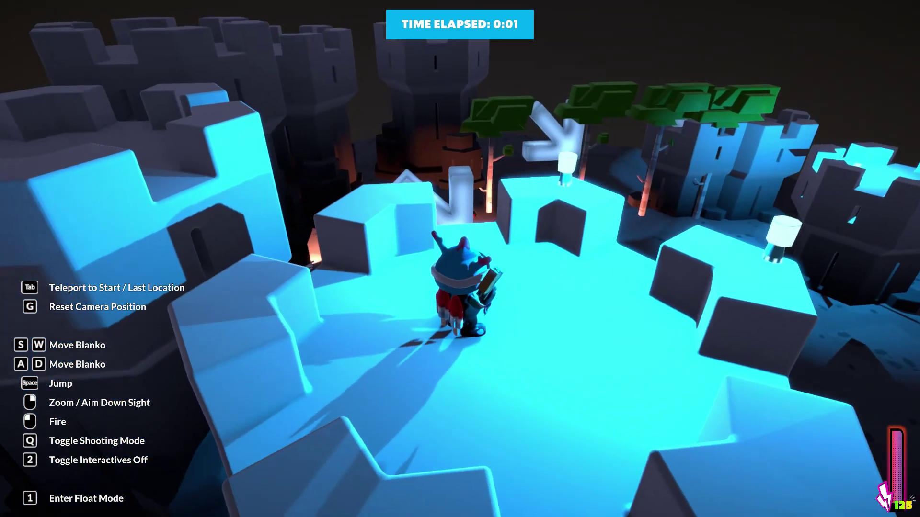
{"action": "key", "text": "Tab"}
{"action": "key", "text": "Tab"}
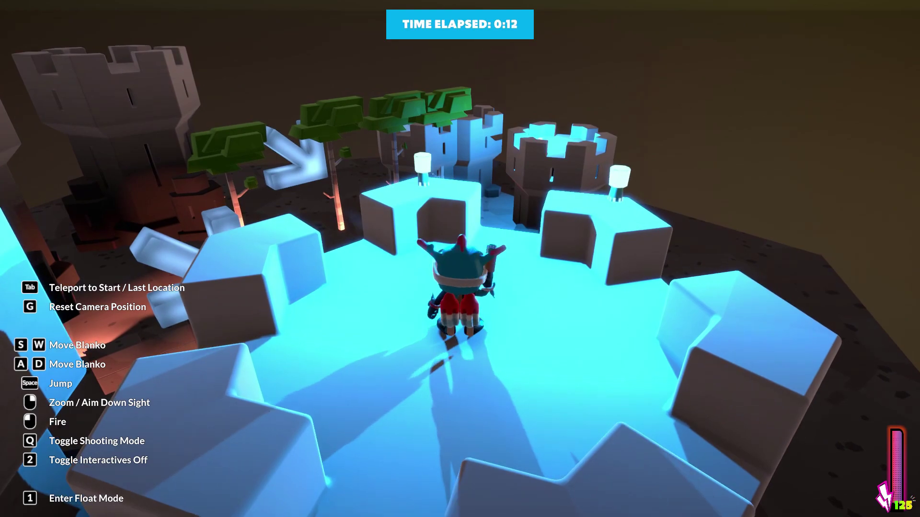
{"action": "key", "text": "1"}
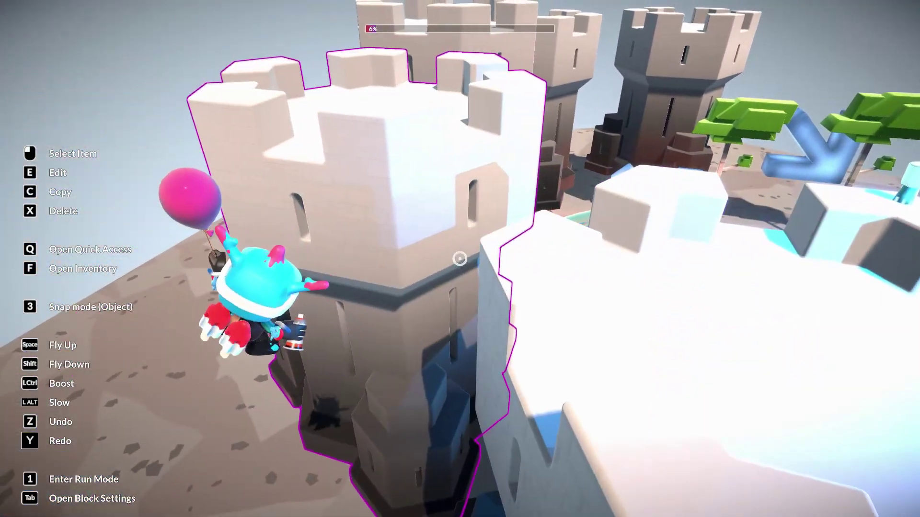
Place a castle tower on open ground beside the half-sunken lit tower using Grid snap mode, and raise the sunken tower to ground level.
{"action": "left_click", "coordinate": [459, 259]}
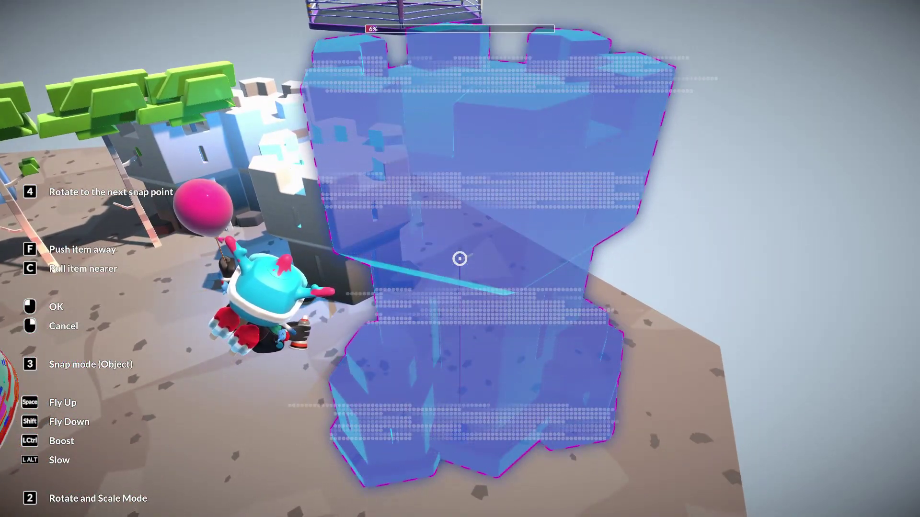
{"action": "key", "text": "c"}
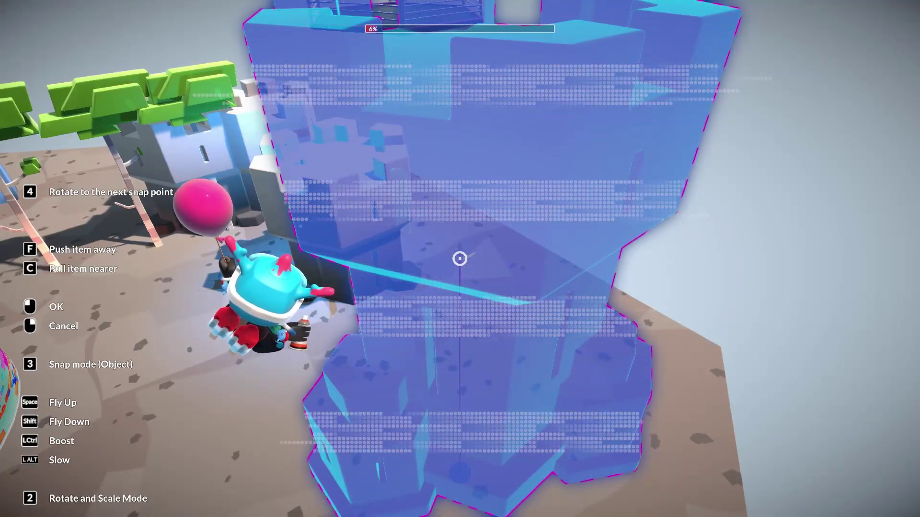
{"action": "key", "text": "f"}
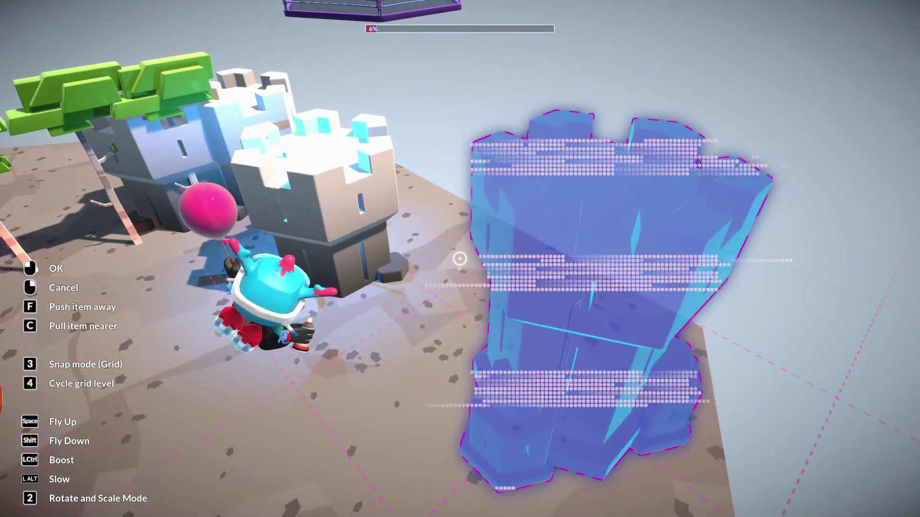
{"action": "left_click", "coordinate": [460, 258]}
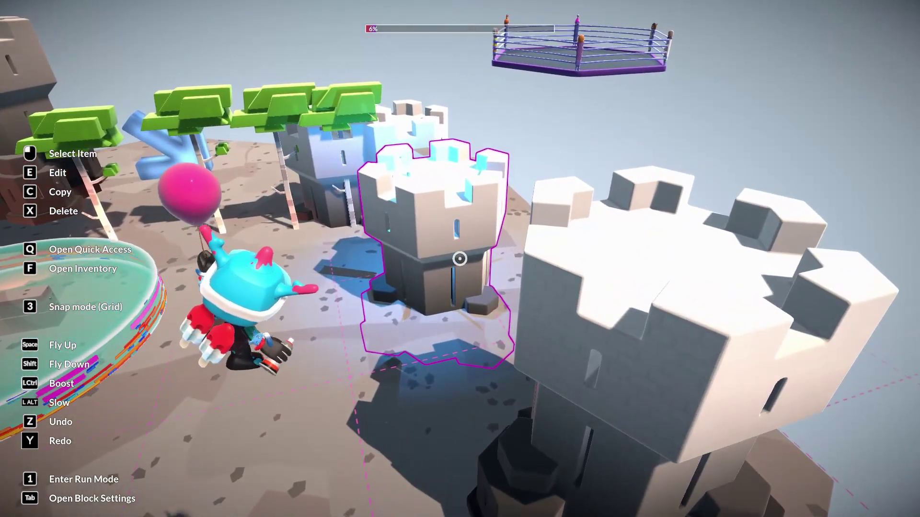
{"action": "left_click", "coordinate": [460, 259]}
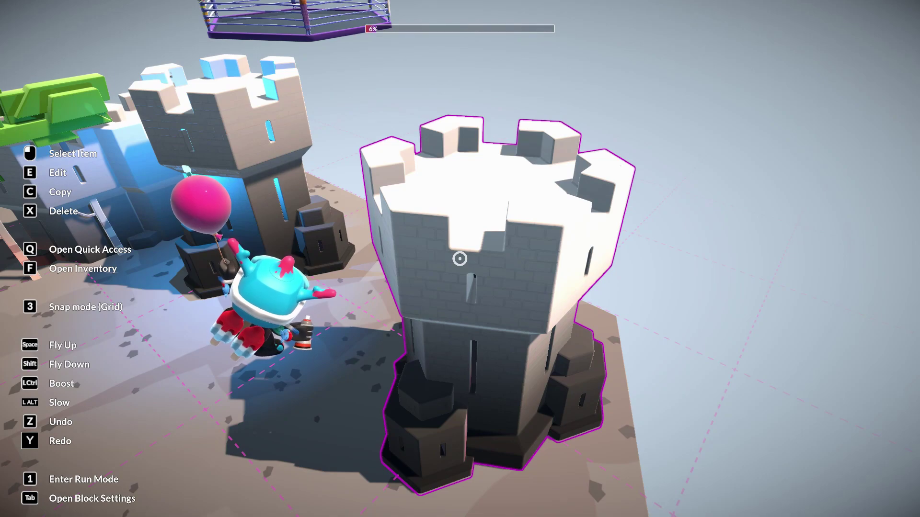
{"action": "key", "text": "x"}
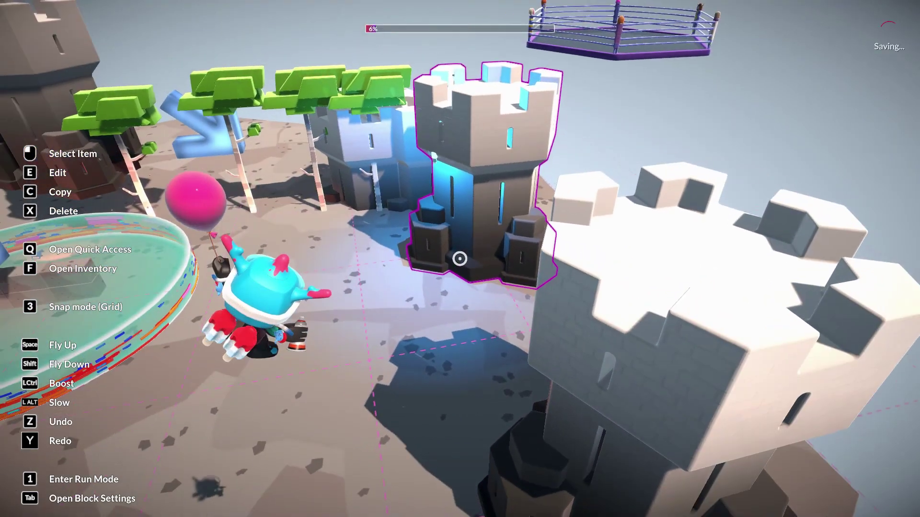
{"action": "key", "text": "w"}
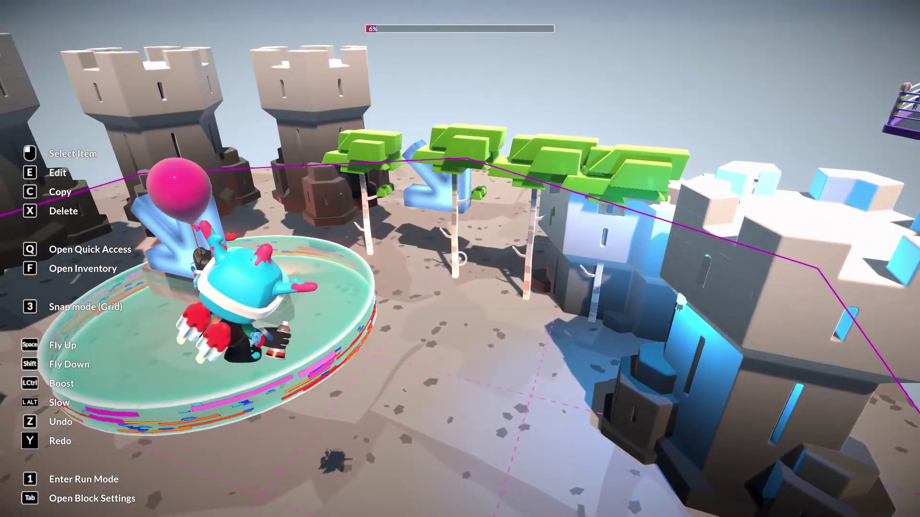
{"action": "left_click", "coordinate": [459, 259]}
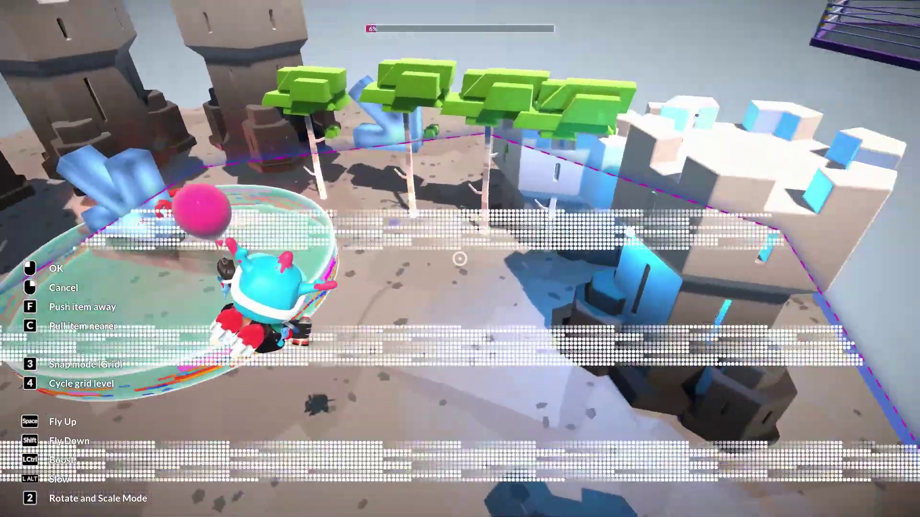
{"action": "key", "text": "s"}
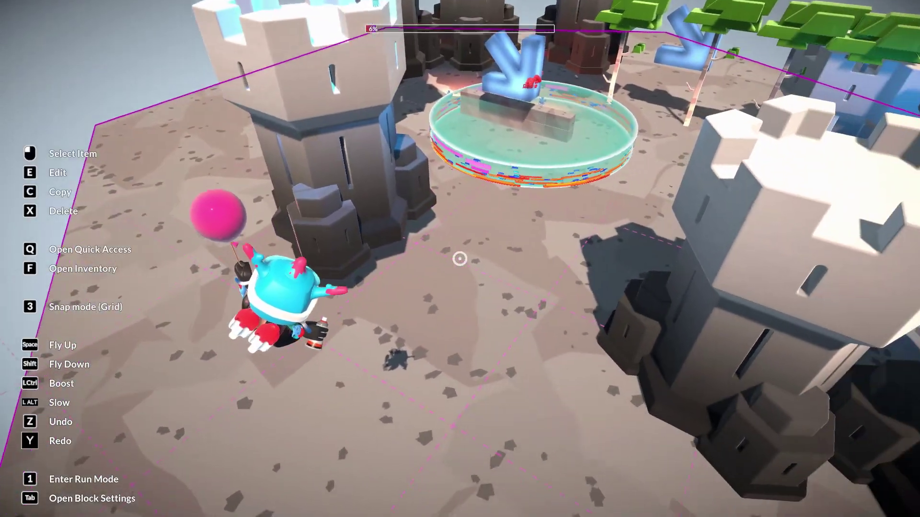
Copy the large rocky ground block and place the copy against the outer edge of the original in Grid snap mode.
{"action": "left_click", "coordinate": [459, 259]}
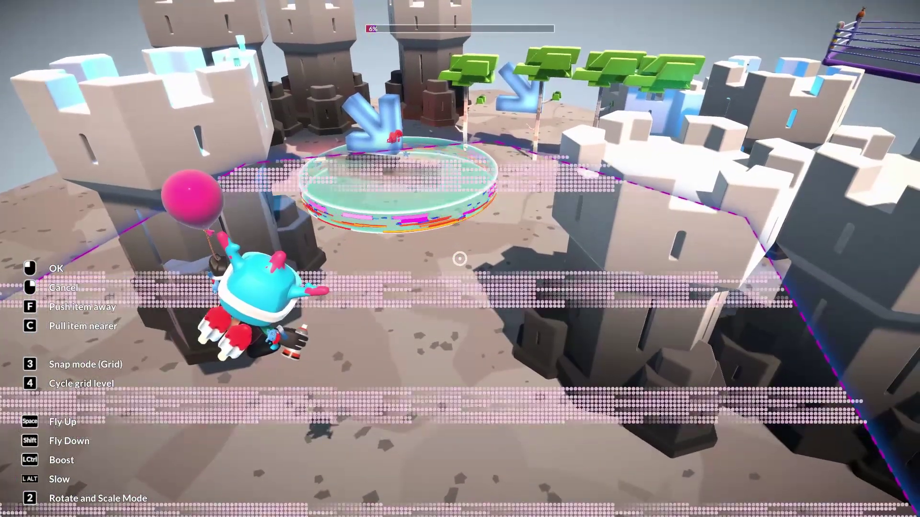
{"action": "key", "text": "s"}
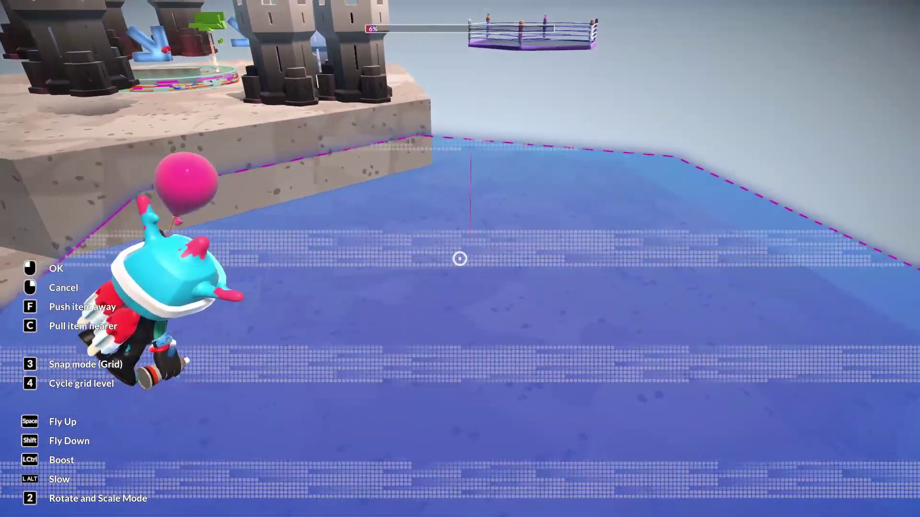
{"action": "key", "text": "space"}
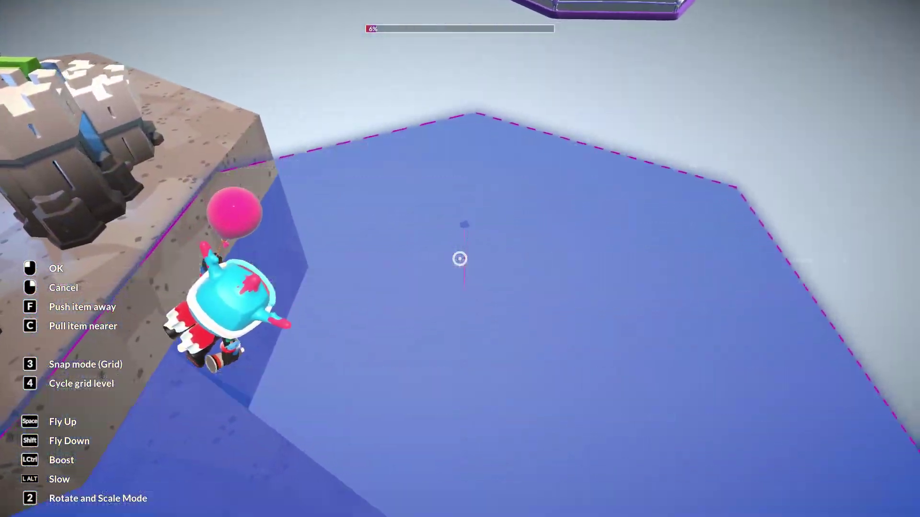
{"action": "left_click", "coordinate": [459, 258]}
Place further copies of the ground block edge to edge around the castle area and towards the wrestling ring, and stop placing.
{"action": "key", "text": "w"}
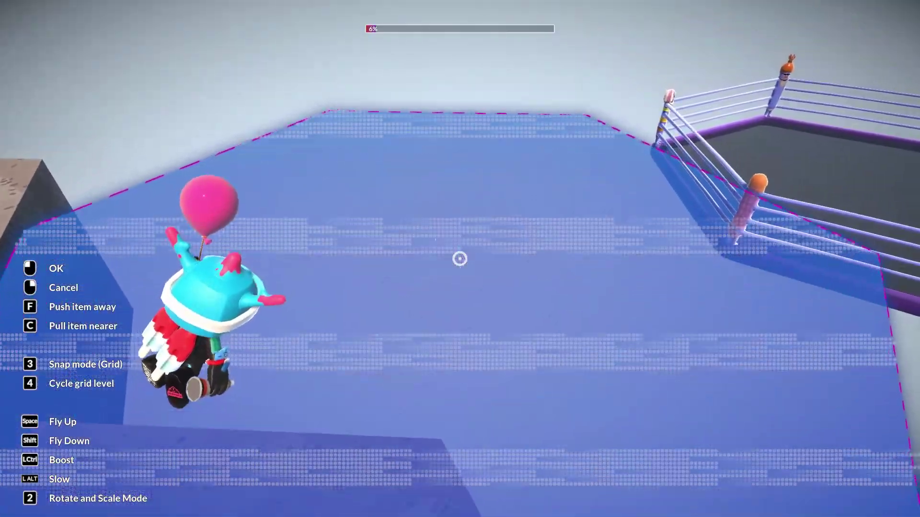
{"action": "left_click", "coordinate": [460, 258]}
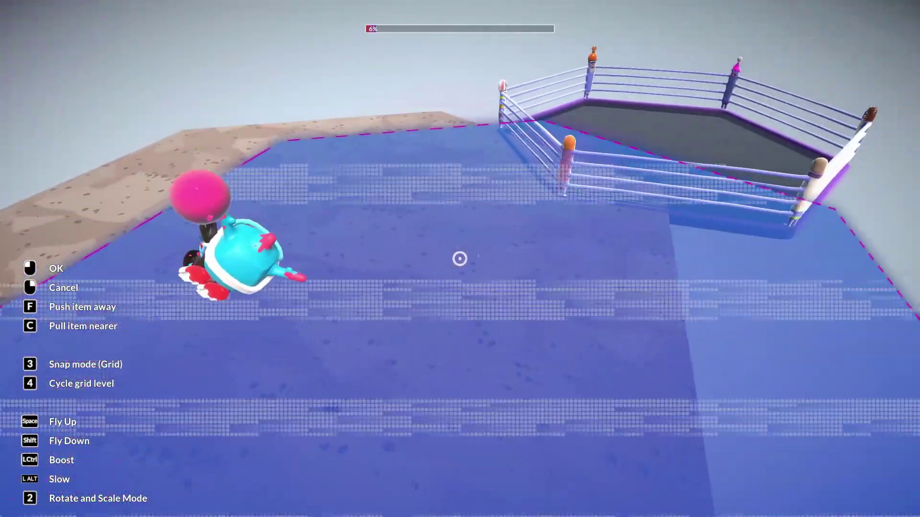
{"action": "key", "text": "w"}
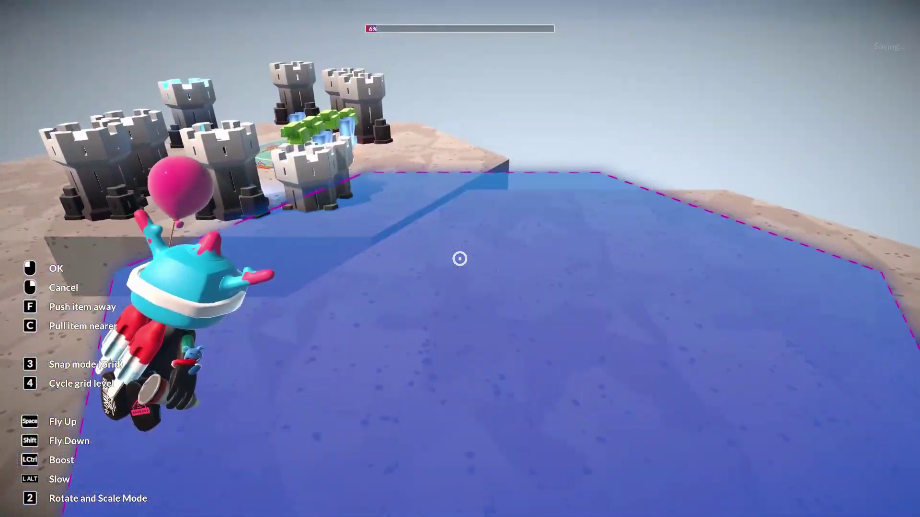
{"action": "key", "text": "w"}
{"action": "key", "text": "a"}
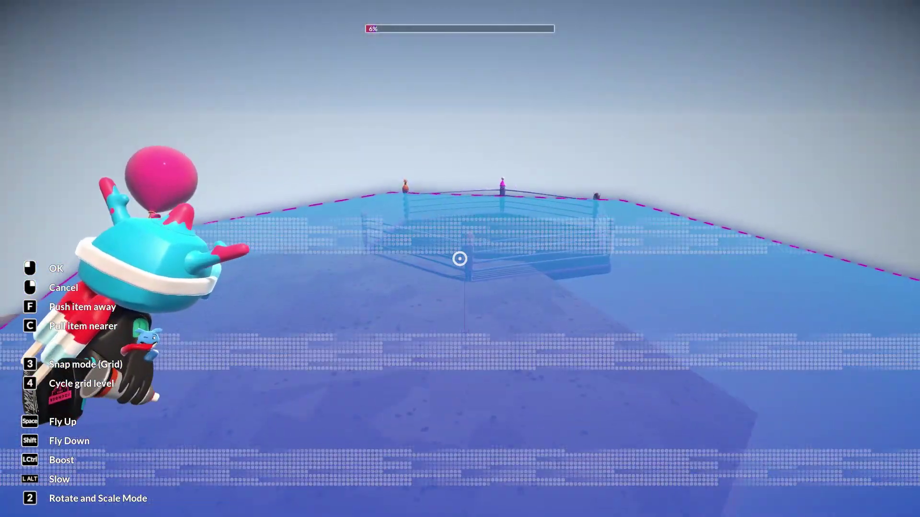
{"action": "key", "text": "w"}
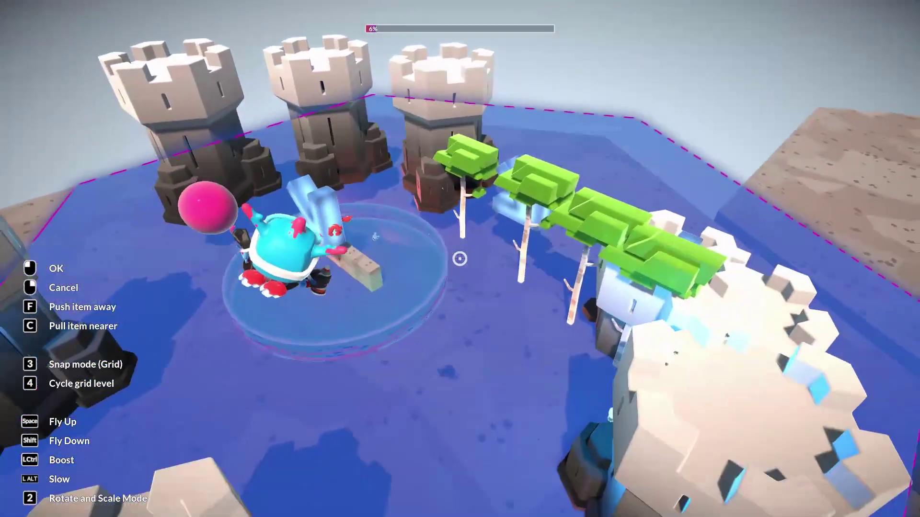
{"action": "left_click", "coordinate": [460, 259]}
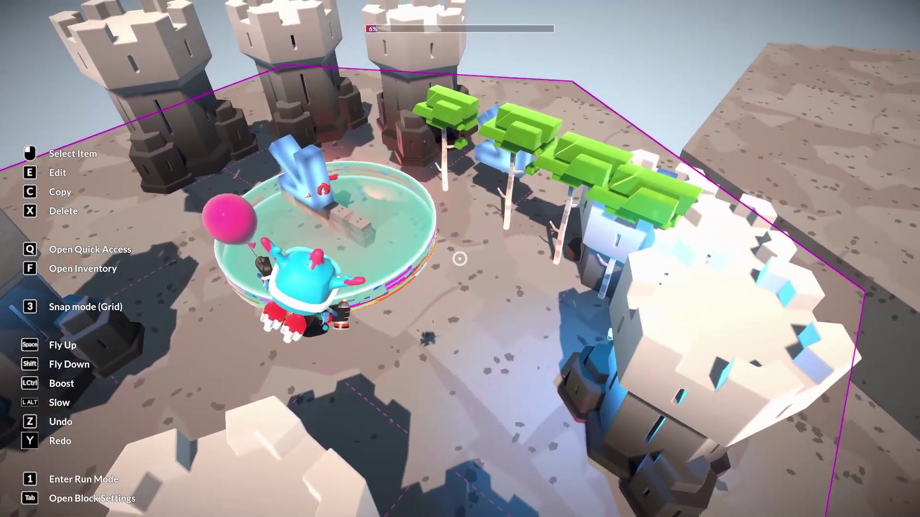
Choose the Giant Fan from the Interactives category of the inventory as the item to place.
{"action": "key", "text": "f"}
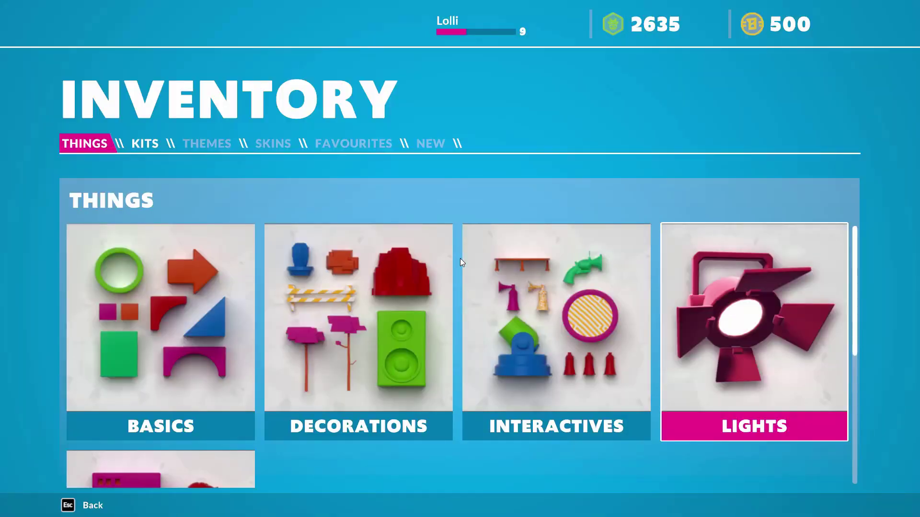
{"action": "scroll", "coordinate": [422, 255], "scroll_direction": "down", "scroll_amount": 1}
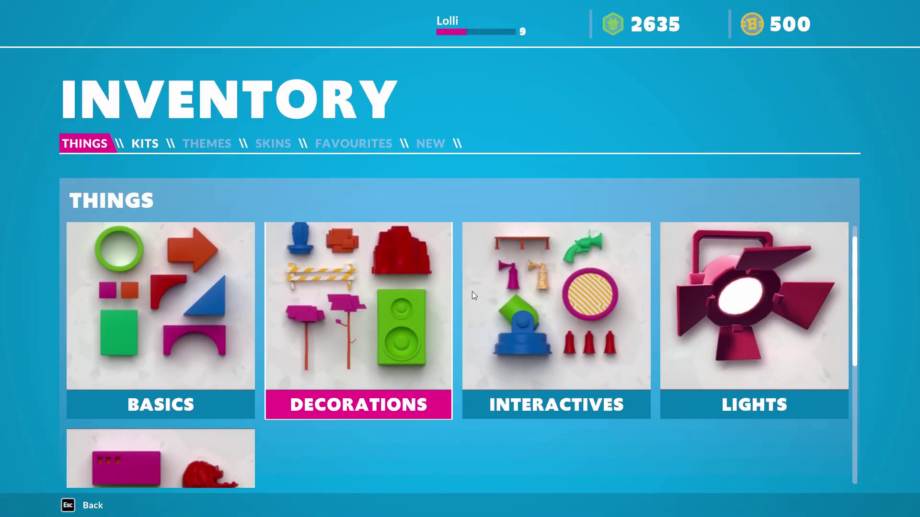
{"action": "left_click", "coordinate": [474, 296]}
{"action": "scroll", "coordinate": [392, 320], "scroll_direction": "down", "scroll_amount": 2}
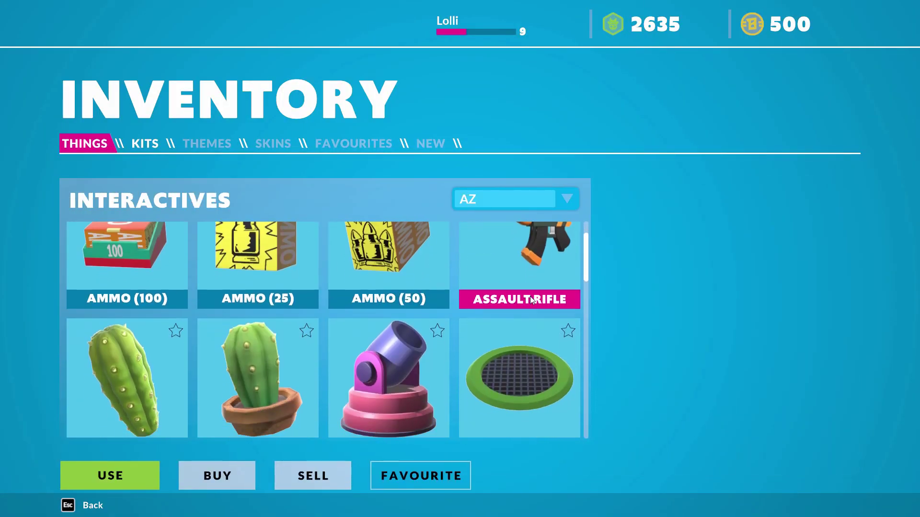
{"action": "left_click_drag", "start_coordinate": [589, 263], "coordinate": [630, 274]}
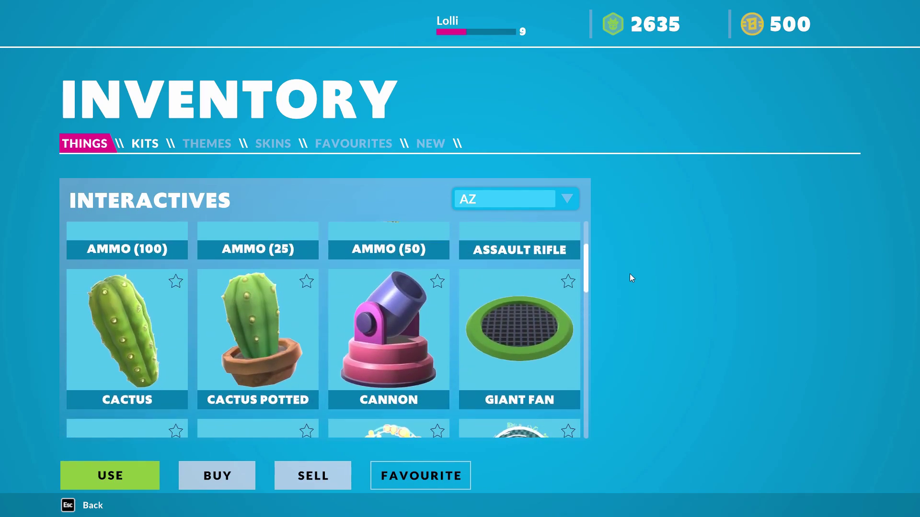
{"action": "left_click", "coordinate": [529, 320]}
{"action": "left_click", "coordinate": [110, 476]}
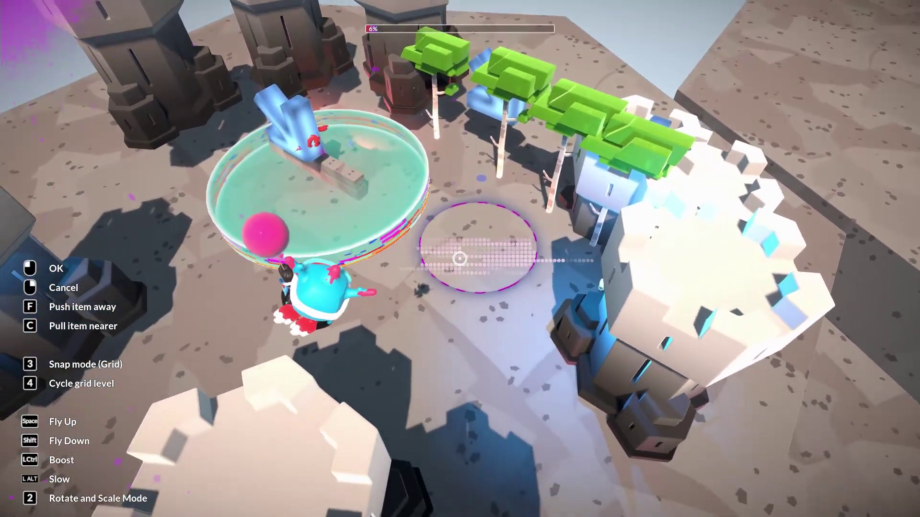
Place three giant fans on the ground around the lit castle tower near the wrestling ring in Grid snap mode, and stop placing.
{"action": "key", "text": "s"}
{"action": "key", "text": "a"}
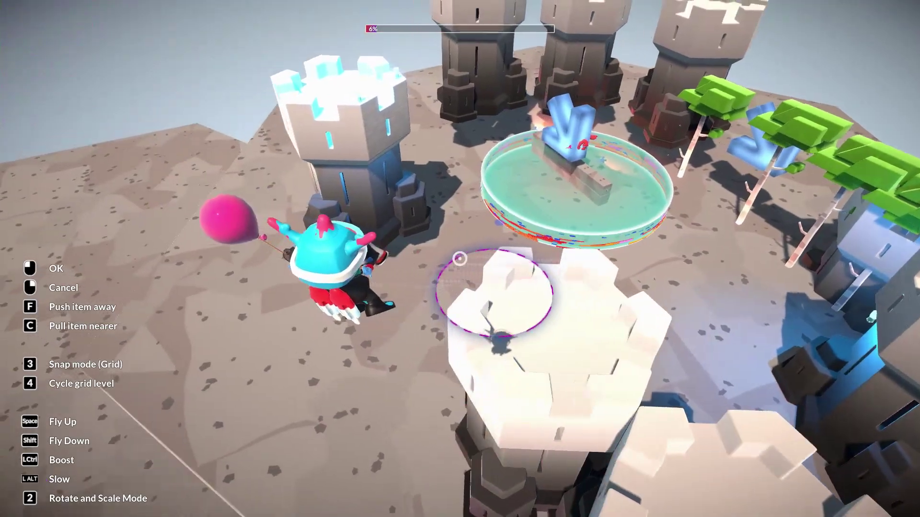
{"action": "key", "text": "s"}
{"action": "left_click", "coordinate": [460, 258]}
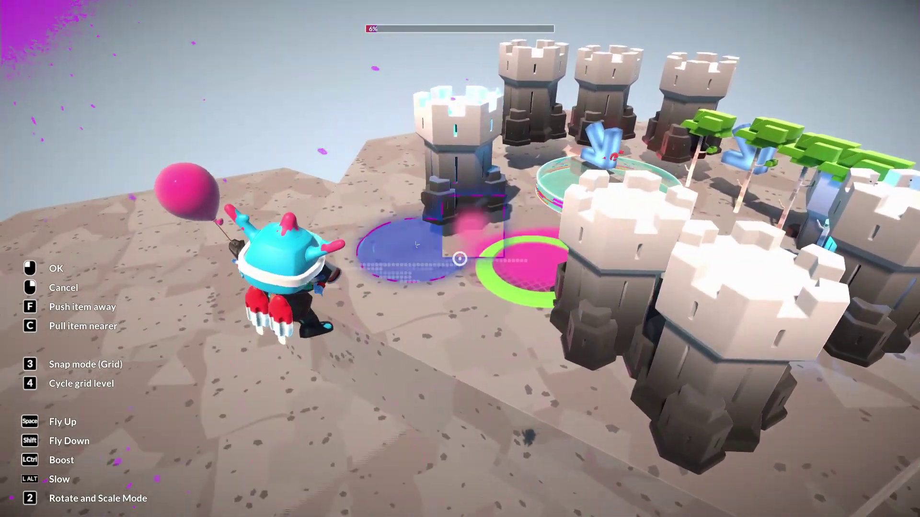
{"action": "key", "text": "a"}
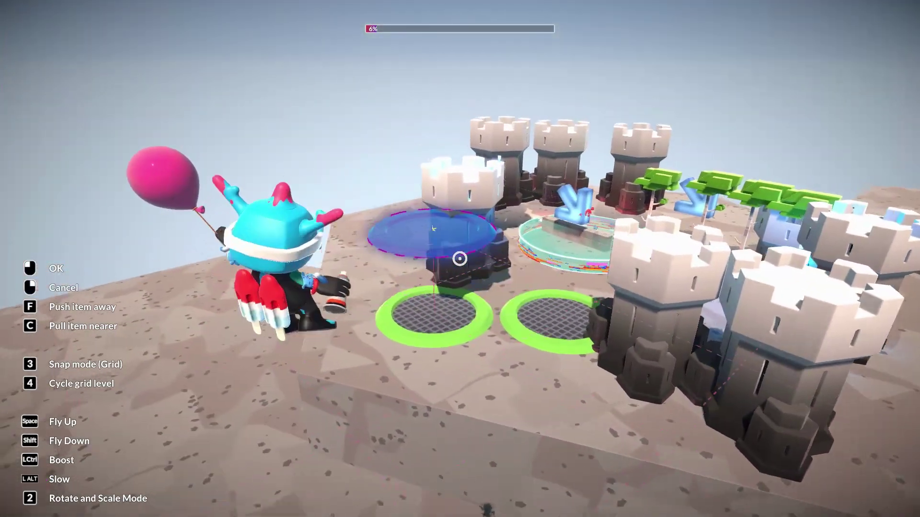
{"action": "key", "text": "w"}
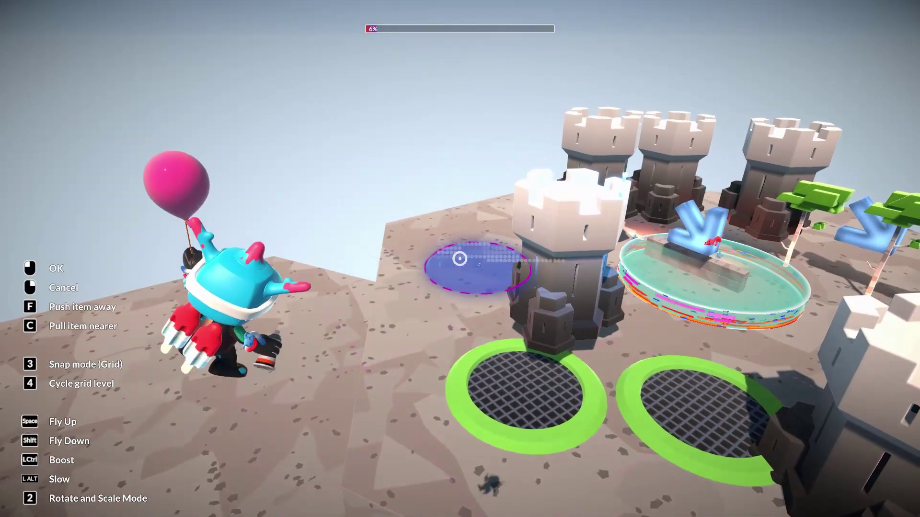
{"action": "left_click", "coordinate": [460, 259]}
{"action": "key", "text": "s"}
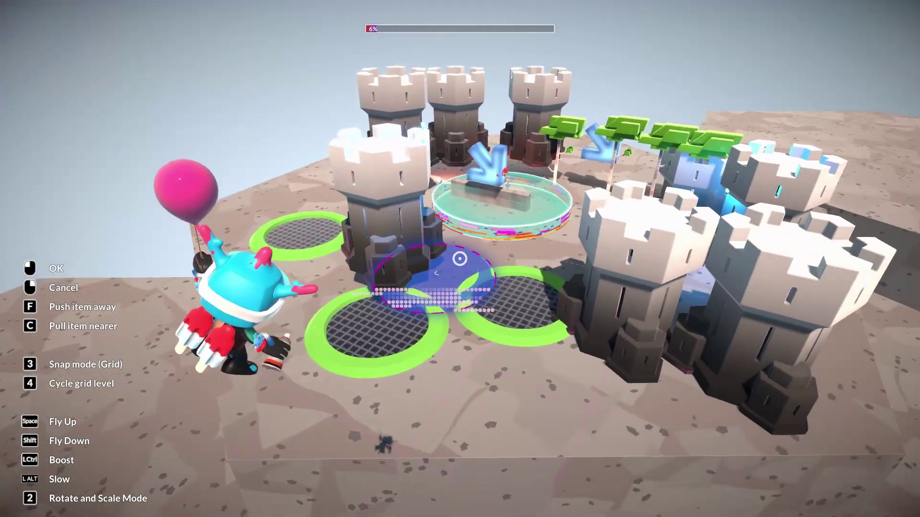
{"action": "key", "text": "w"}
{"action": "key", "text": "w"}
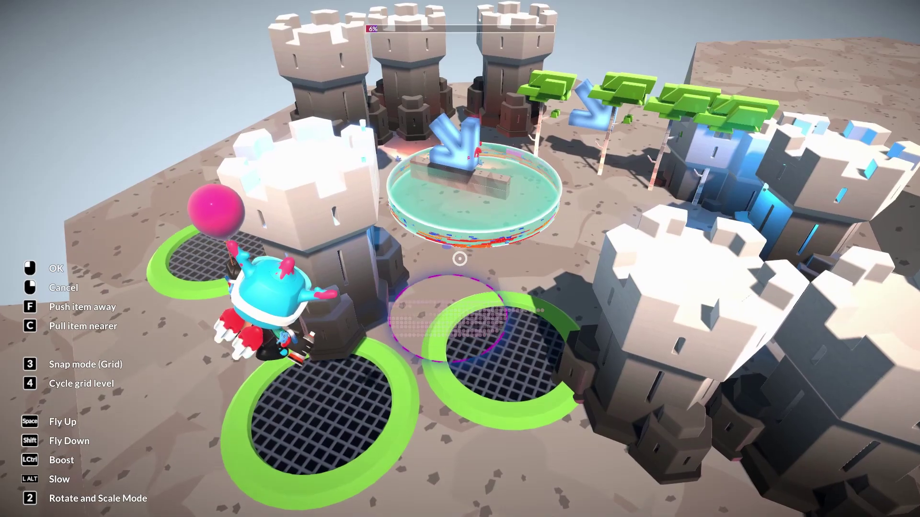
{"action": "right_click", "coordinate": [460, 259]}
Enter Run Mode, turn interactives on, and move the character across the giant fans to test them.
{"action": "key", "text": "1"}
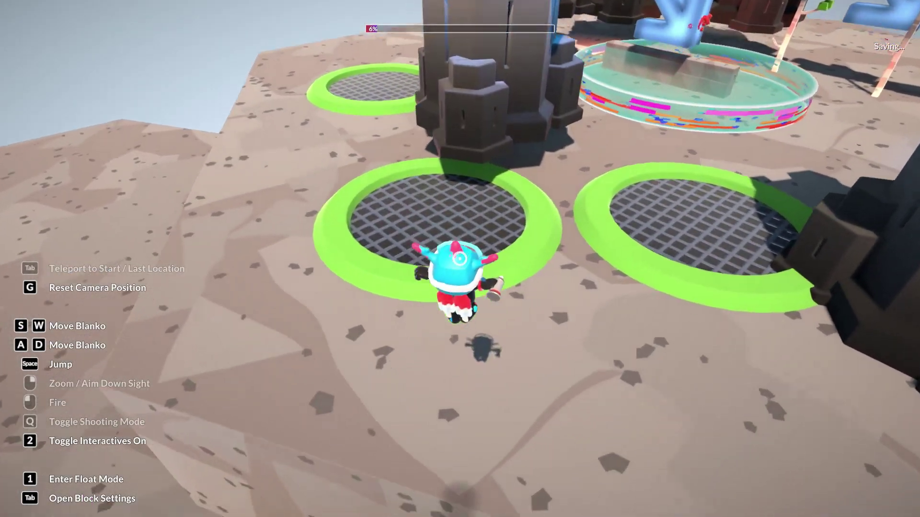
{"action": "key", "text": "w"}
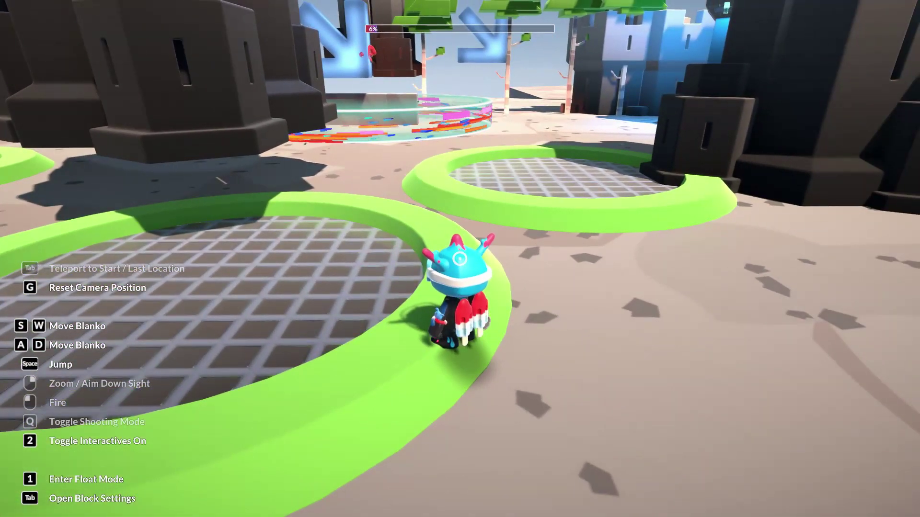
{"action": "key", "text": "2"}
{"action": "key", "text": "w"}
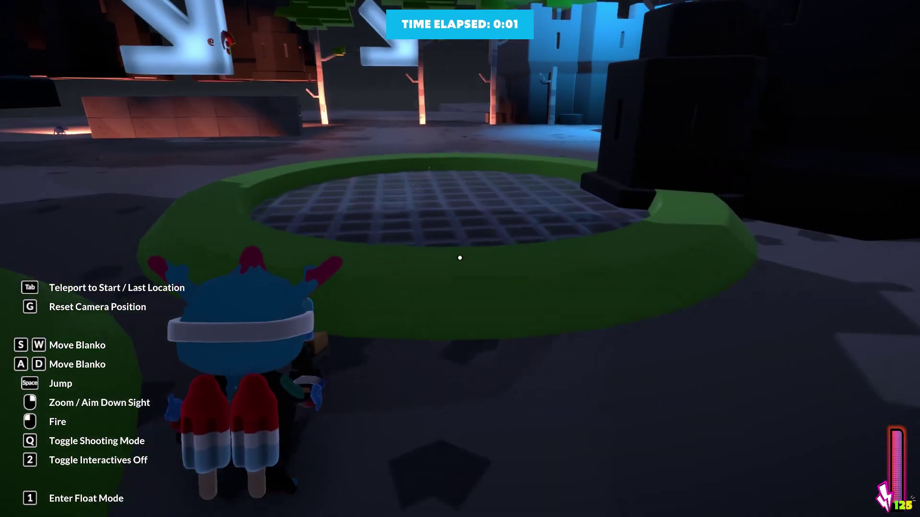
{"action": "key", "text": "w"}
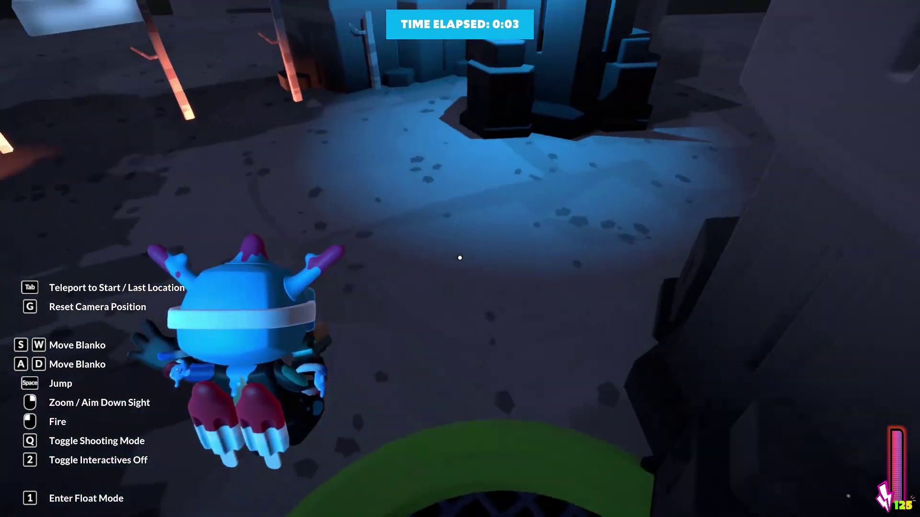
{"action": "key", "text": "w"}
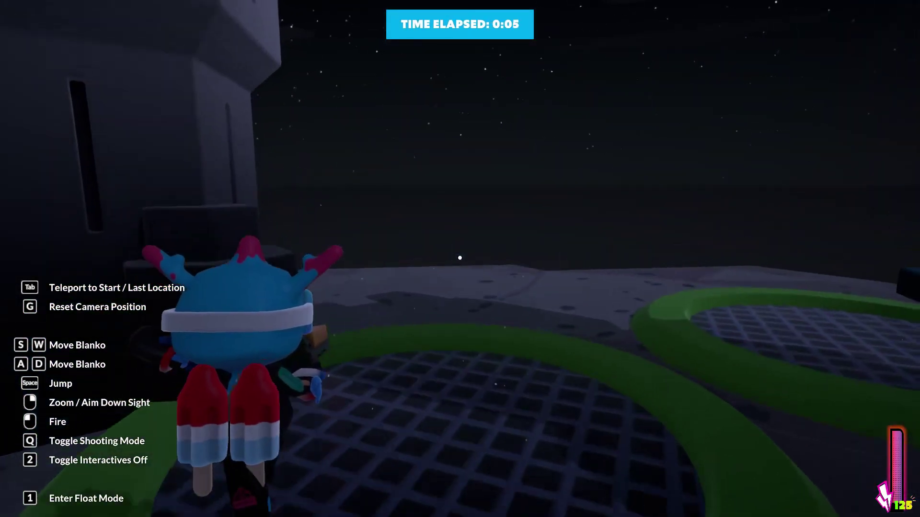
{"action": "key", "text": "w"}
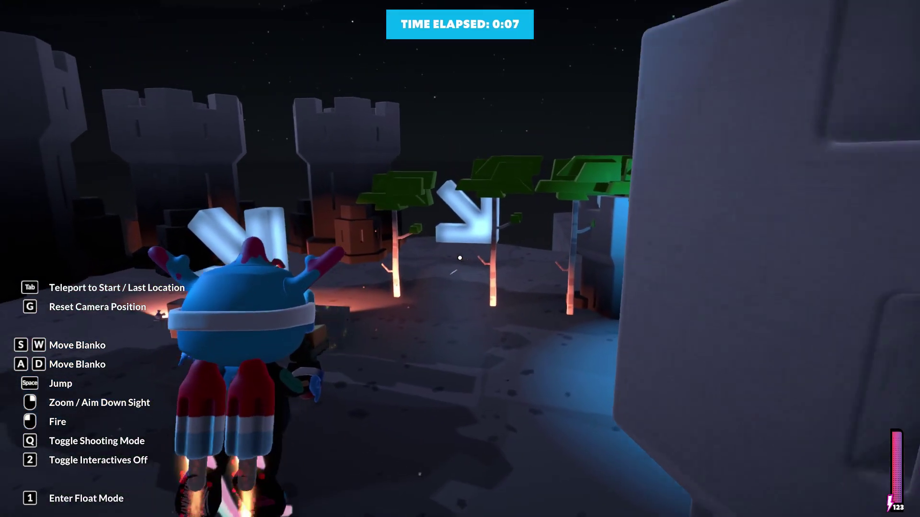
Fly the character up above the castle towers, and land to explore the ground towards the glowing arrows and trees.
{"action": "key", "text": "space"}
{"action": "key", "text": "space"}
{"action": "key", "text": "w"}
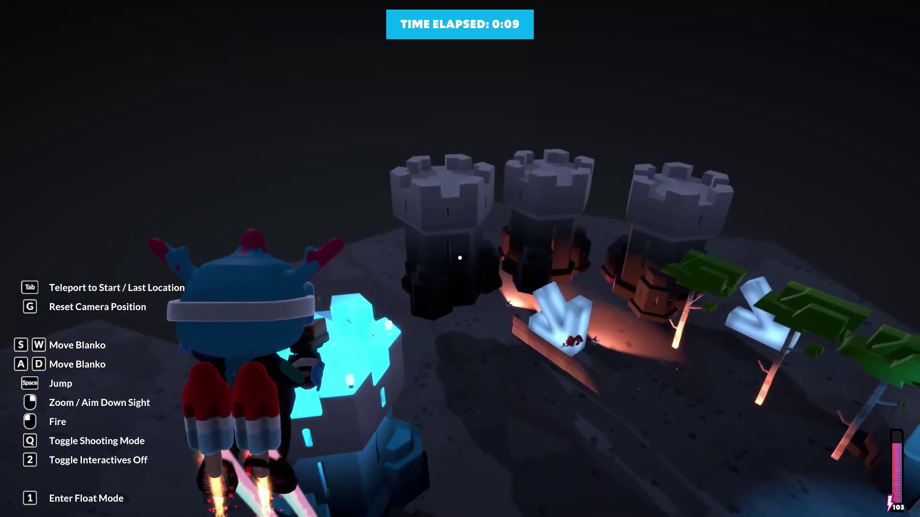
{"action": "key", "text": "w"}
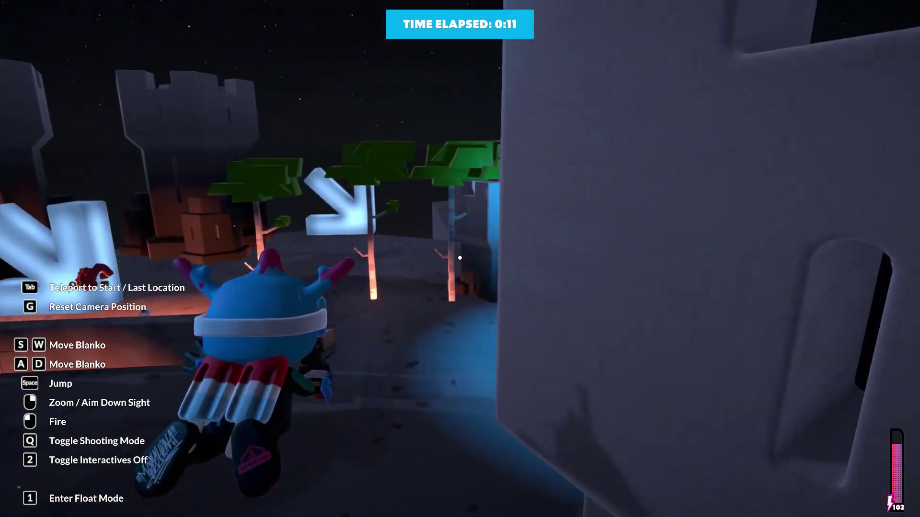
{"action": "key", "text": "w"}
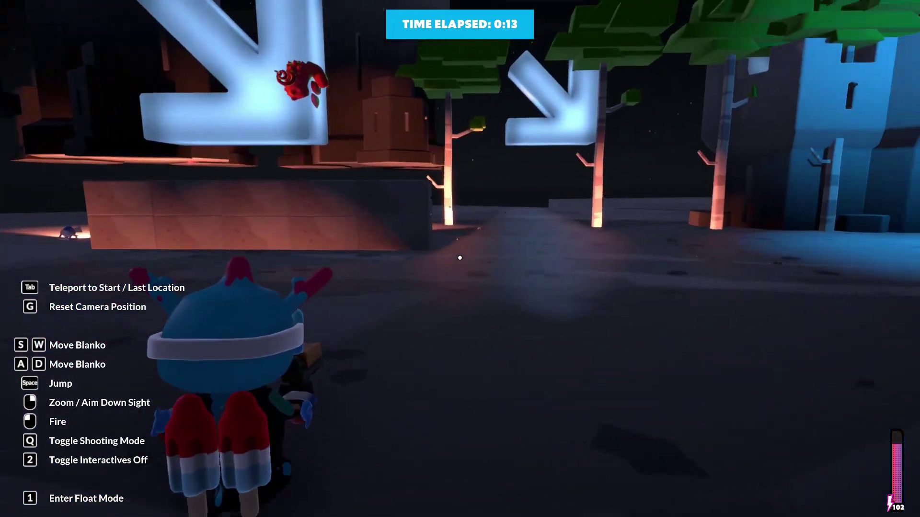
{"action": "key", "text": "w"}
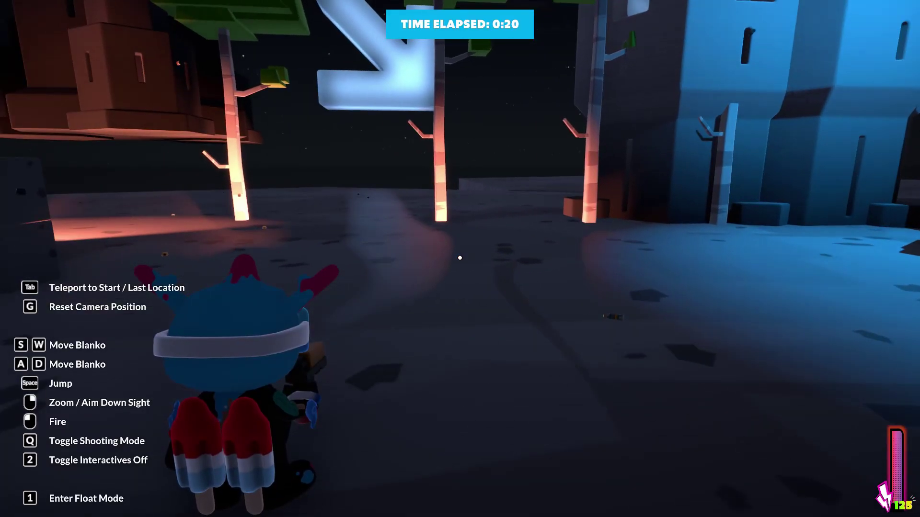
{"action": "key", "text": "w"}
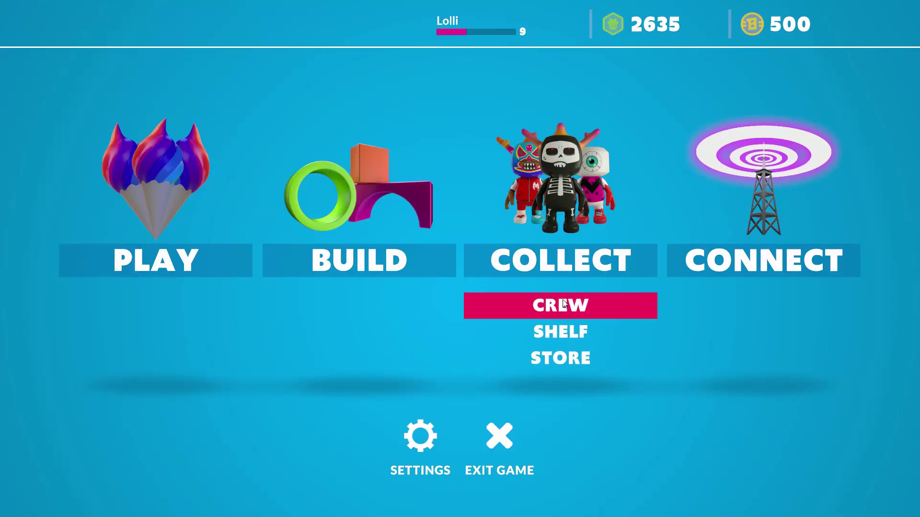
Open the Block Manager from the main menu and start publishing NEW BLOCK.
{"action": "left_click", "coordinate": [574, 334]}
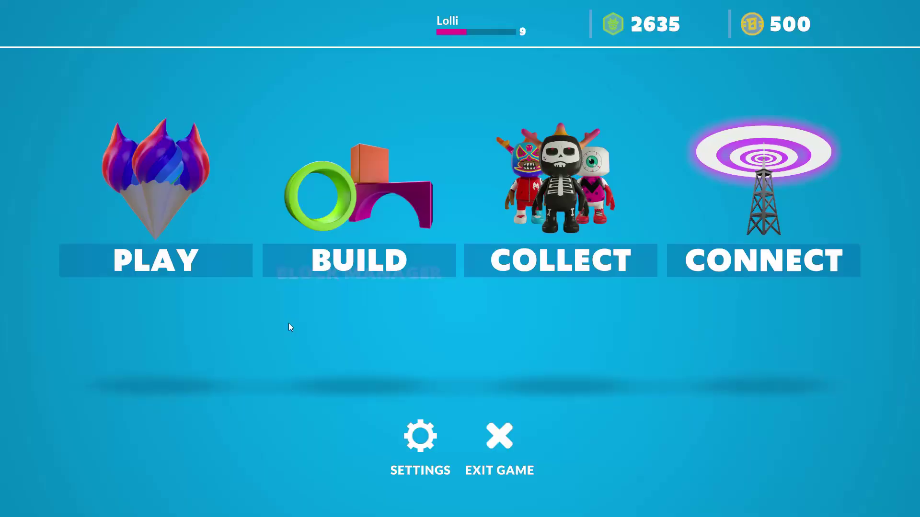
{"action": "mouse_move", "coordinate": [203, 254]}
{"action": "mouse_move", "coordinate": [354, 258]}
{"action": "left_click", "coordinate": [347, 310]}
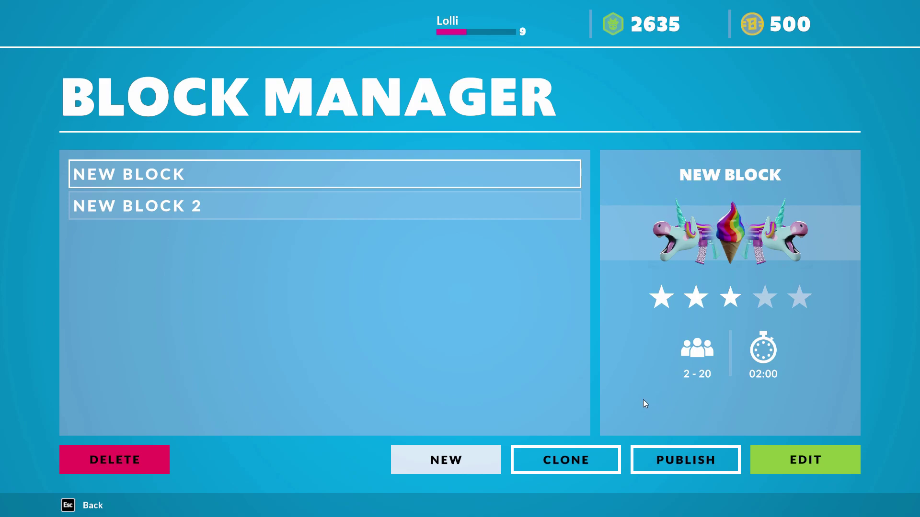
{"action": "left_click", "coordinate": [669, 459]}
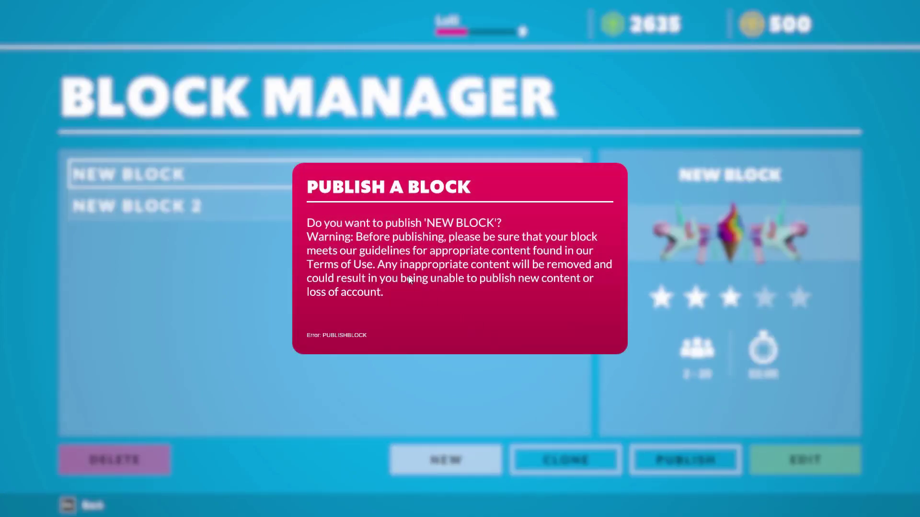